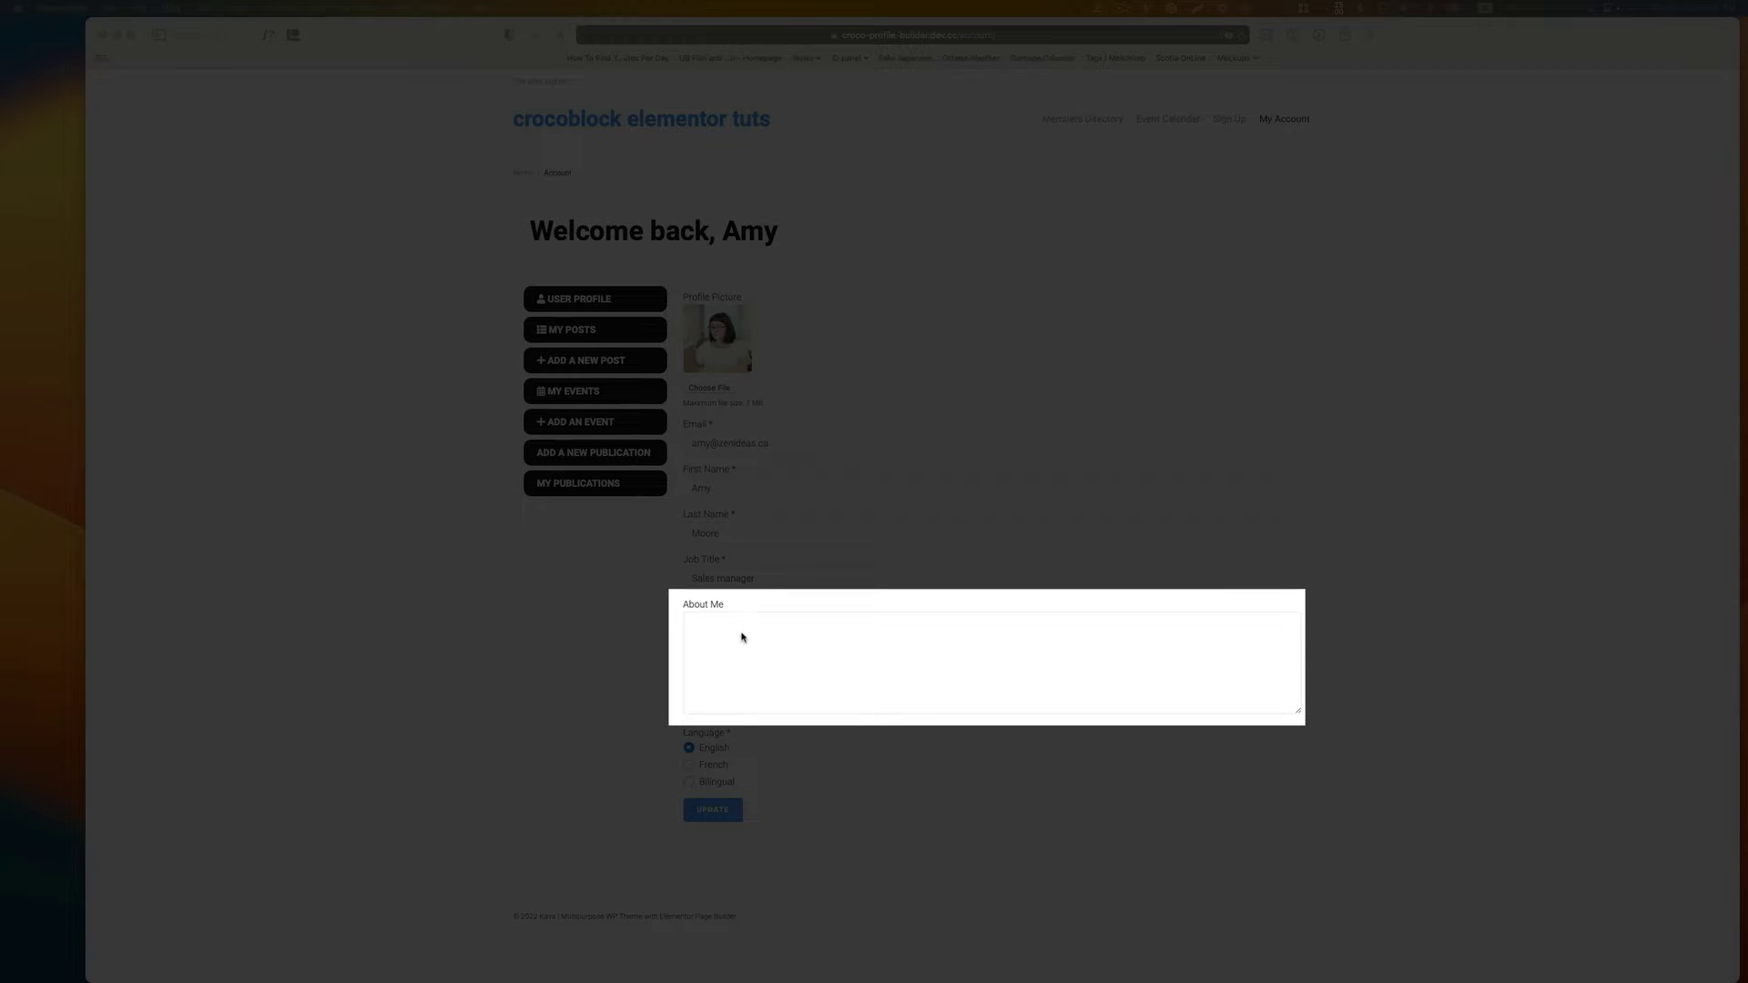
Save with About Me empty to see the red warning, then paste two paragraphs and resave
click(875, 573)
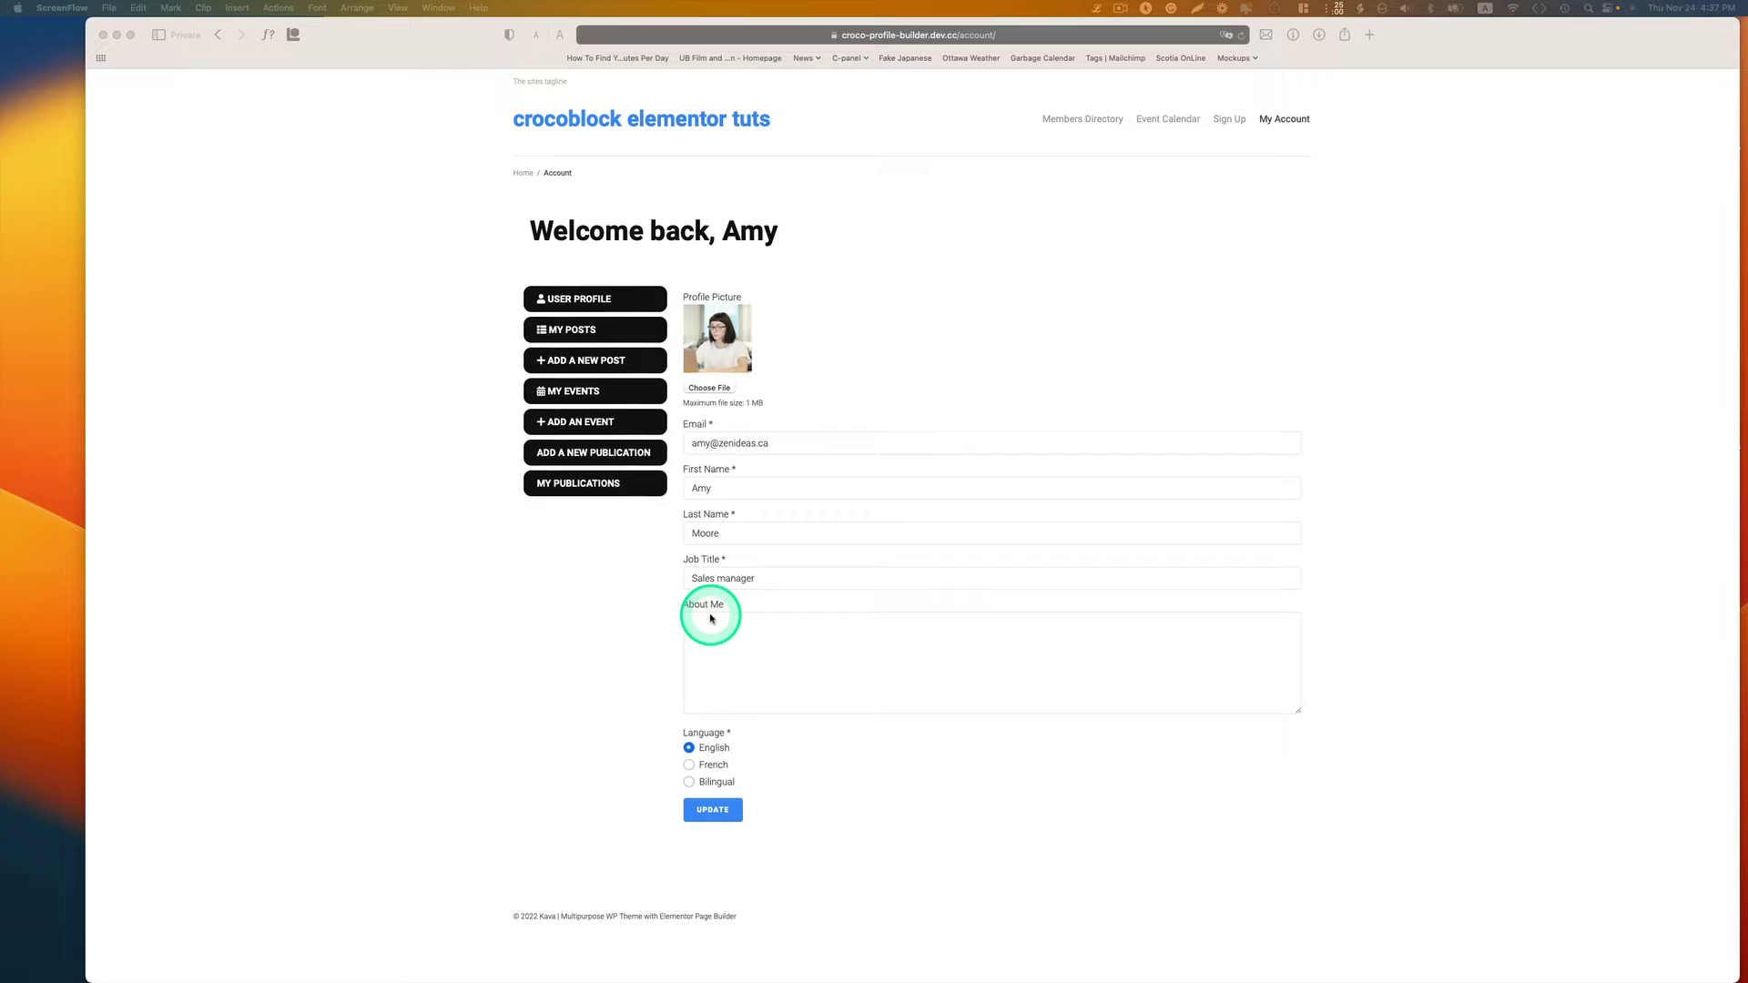
click(700, 810)
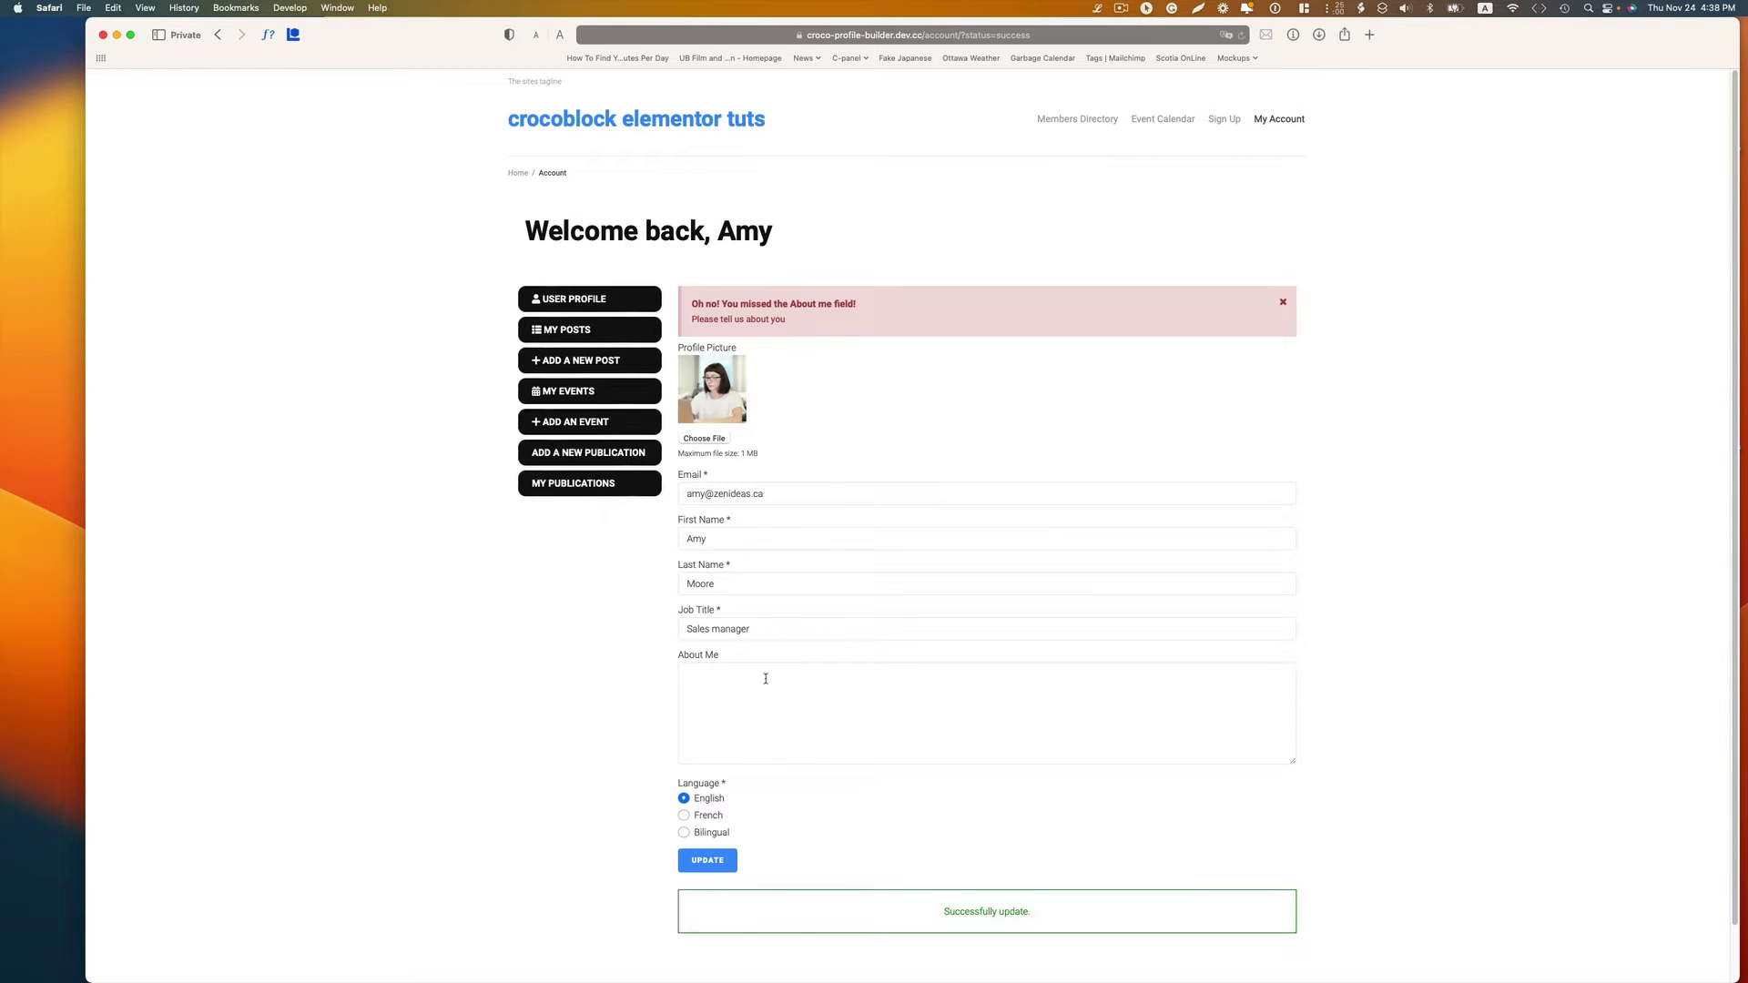
click(755, 691)
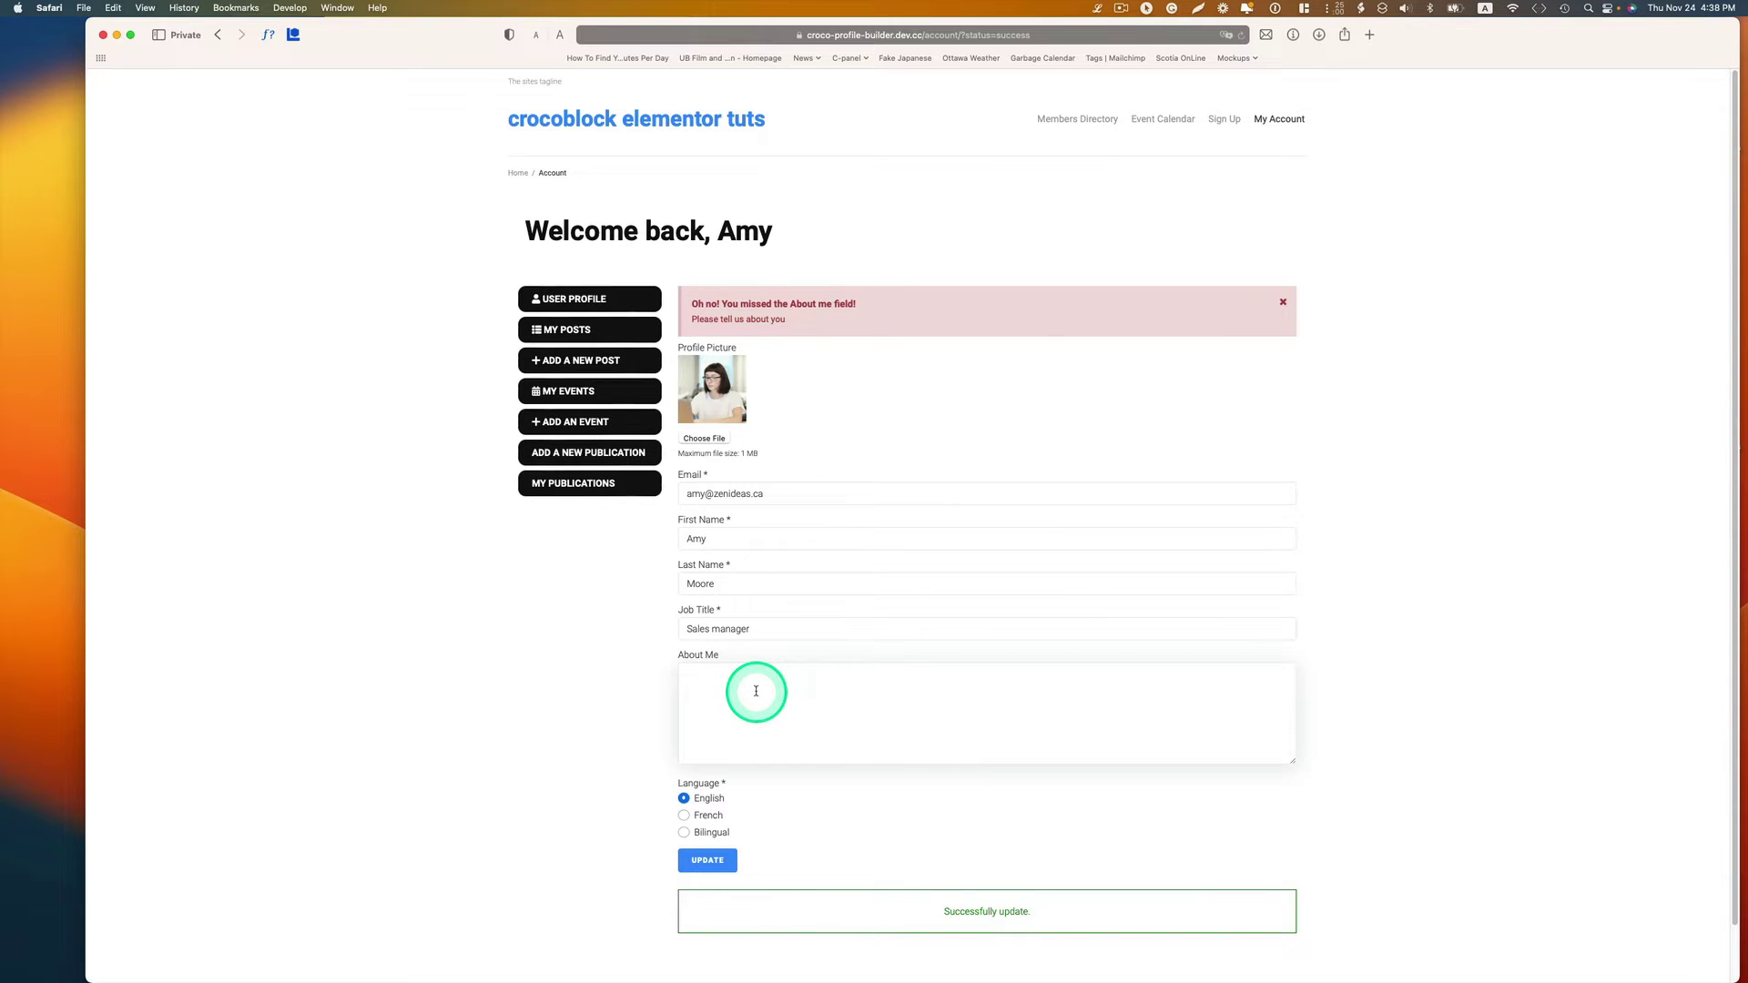
text(Maecenas sed diam eget risus varius blandit sit amet non magna. Cras mattis consectetur purus sit amet fermentum. Nullam quis risus eget urna mollis ornare vel eu leo. Etiam porta sem malesuada magna mollis euismod. Sed posuere consectetur est at lobortis.  Donec id elit non mi porta gravida at eget metus. Nullam quis risus eget urna mollis ornare vel eu leo. Nulla vitae elit libero, a pharetra augue. Aenean eu leo quam. Pellentesque ornare sem lacinia quam venenatis vestibulum. Fusce dapibus, tellus ac cursus commodo, tortor mauris condimentum nibh, ut fermentum massa justo sit amet risus.)
click(726, 865)
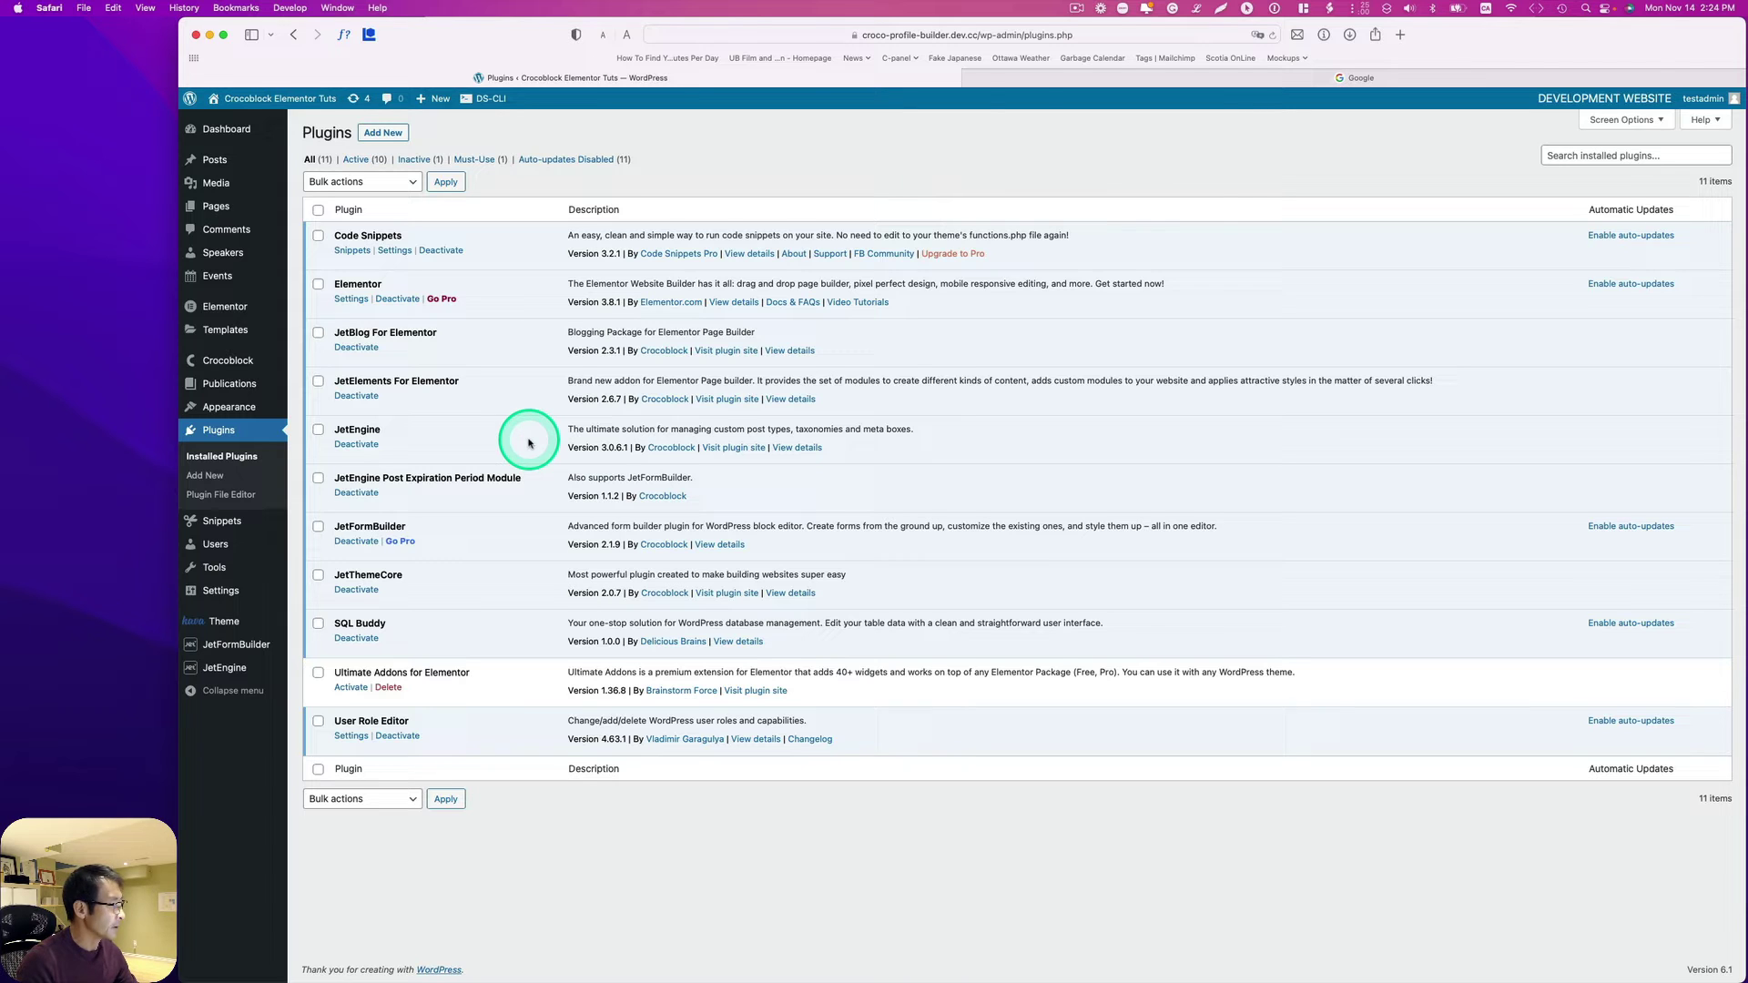
Search Google for 'Crocoblock DevTools'
click(1238, 79)
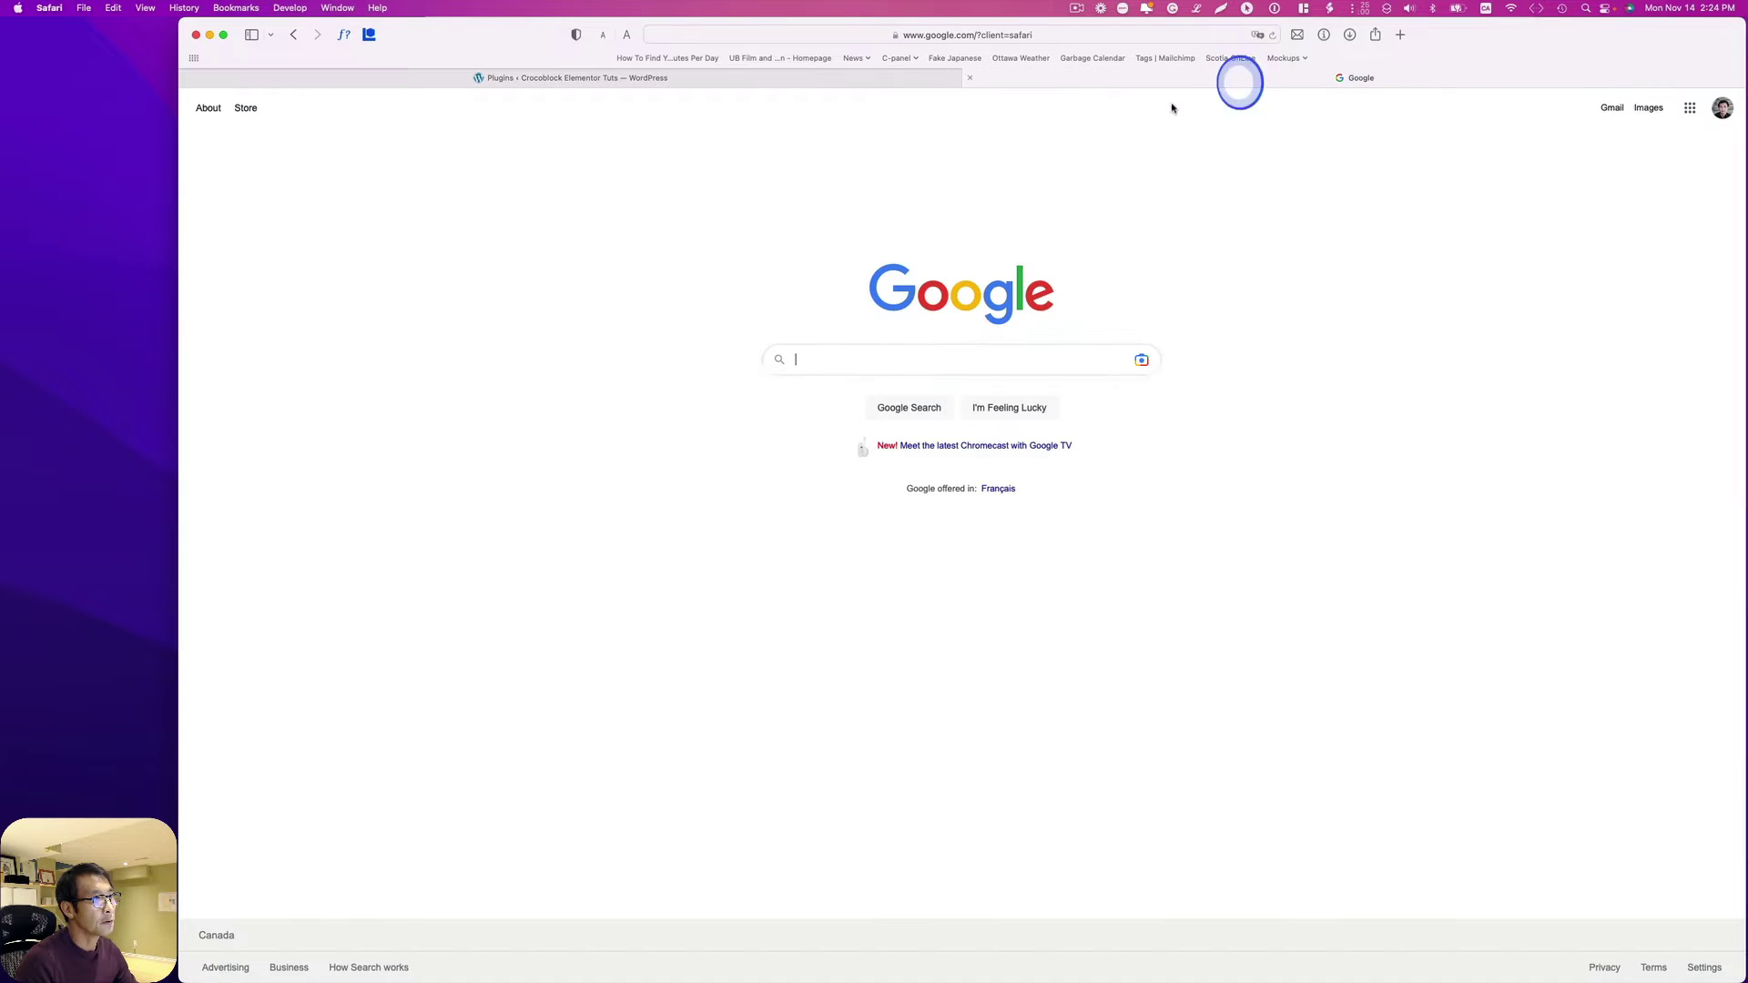
text(Crocoblock DevTools)
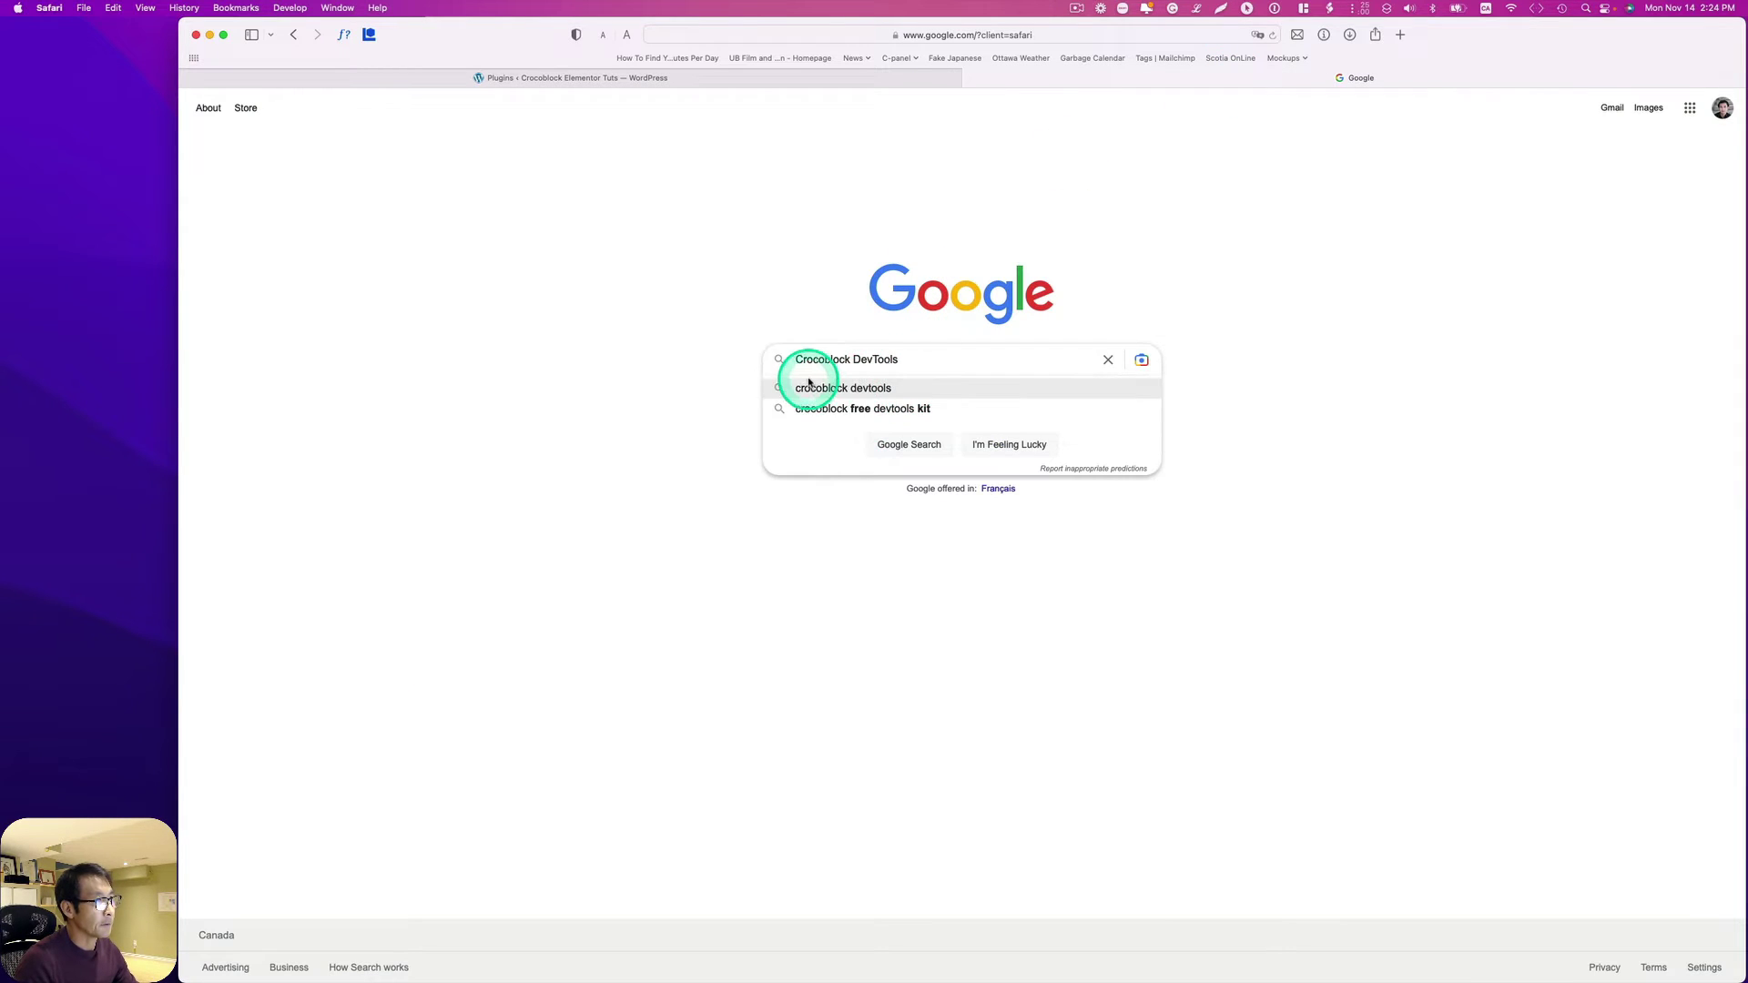
key(Return)
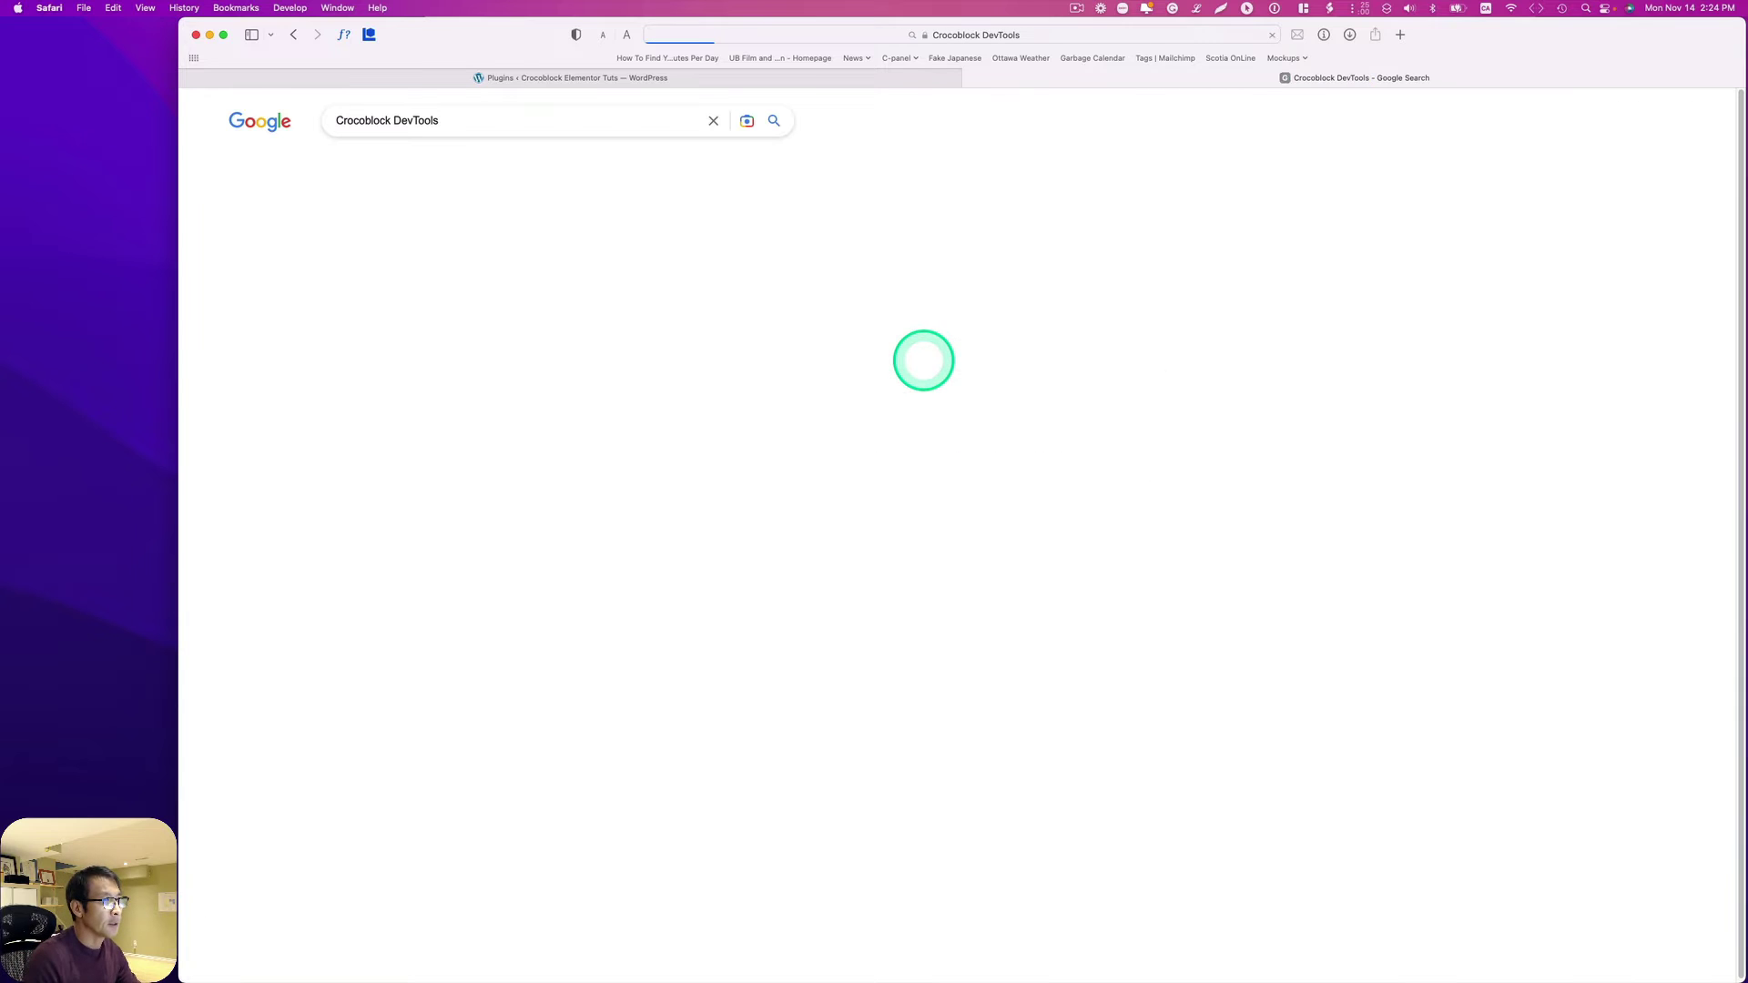
Open the Free DevTools Kit page and download the Custom visibility conditions add-on
click(505, 239)
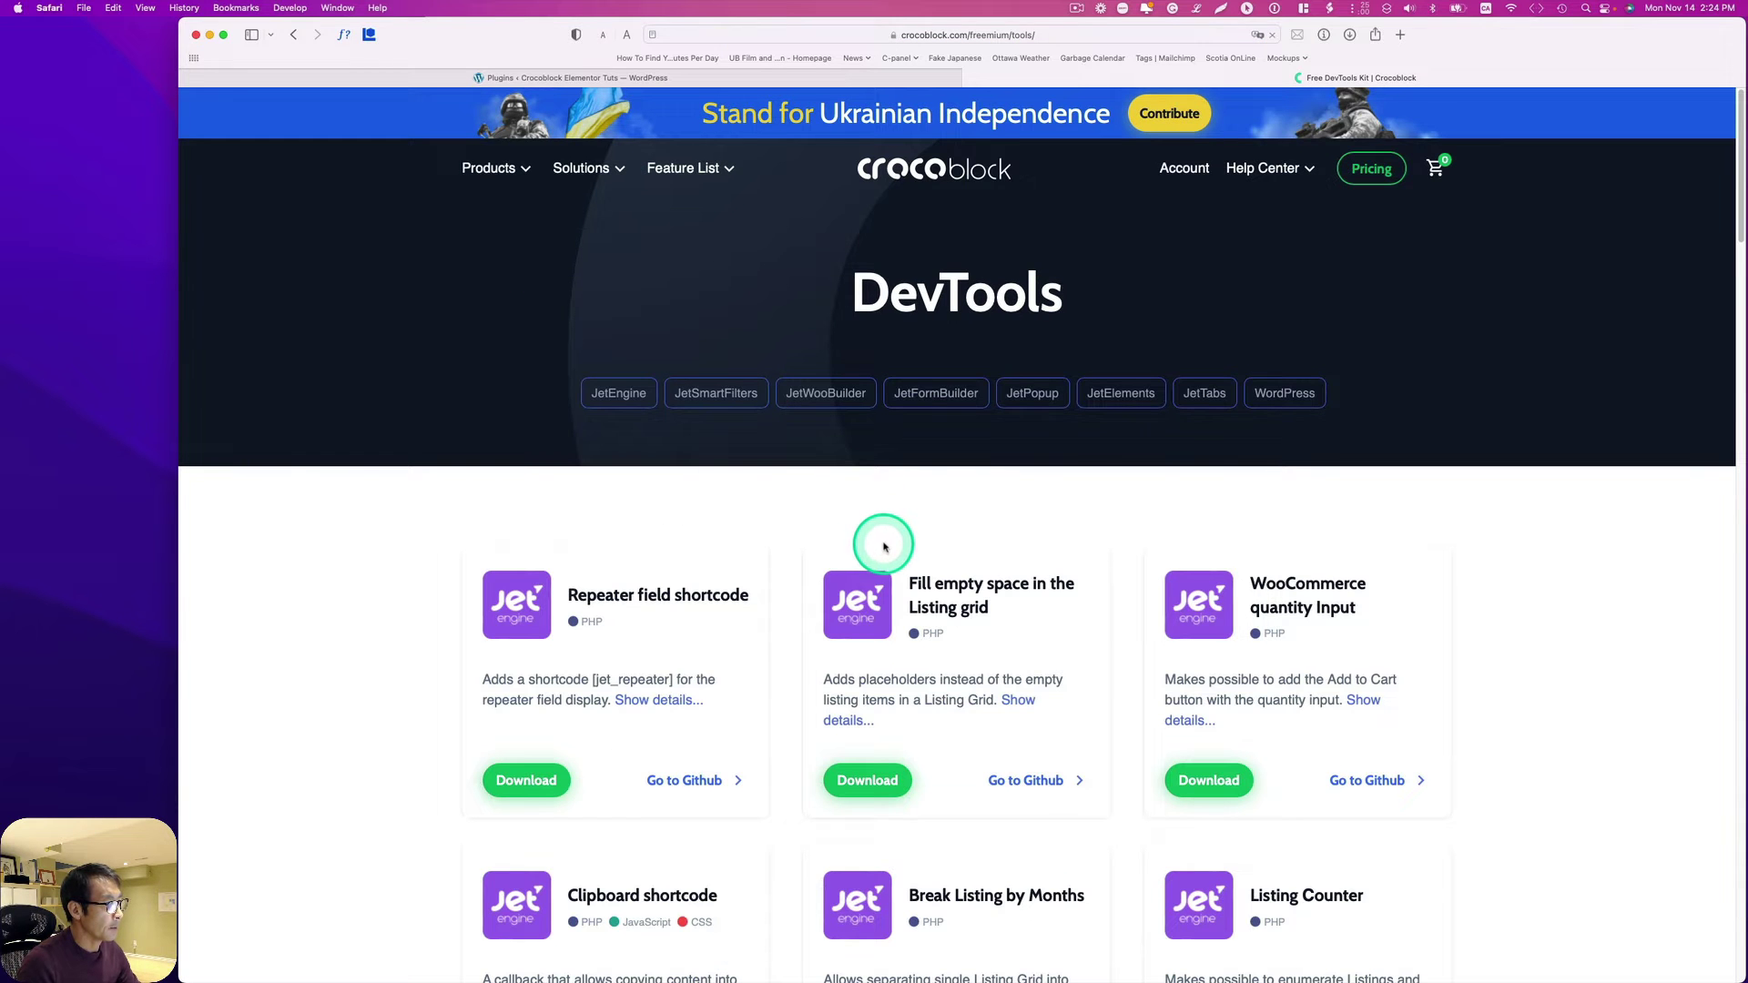
scroll(883, 538, down, 5)
scroll(1159, 577, down, 20)
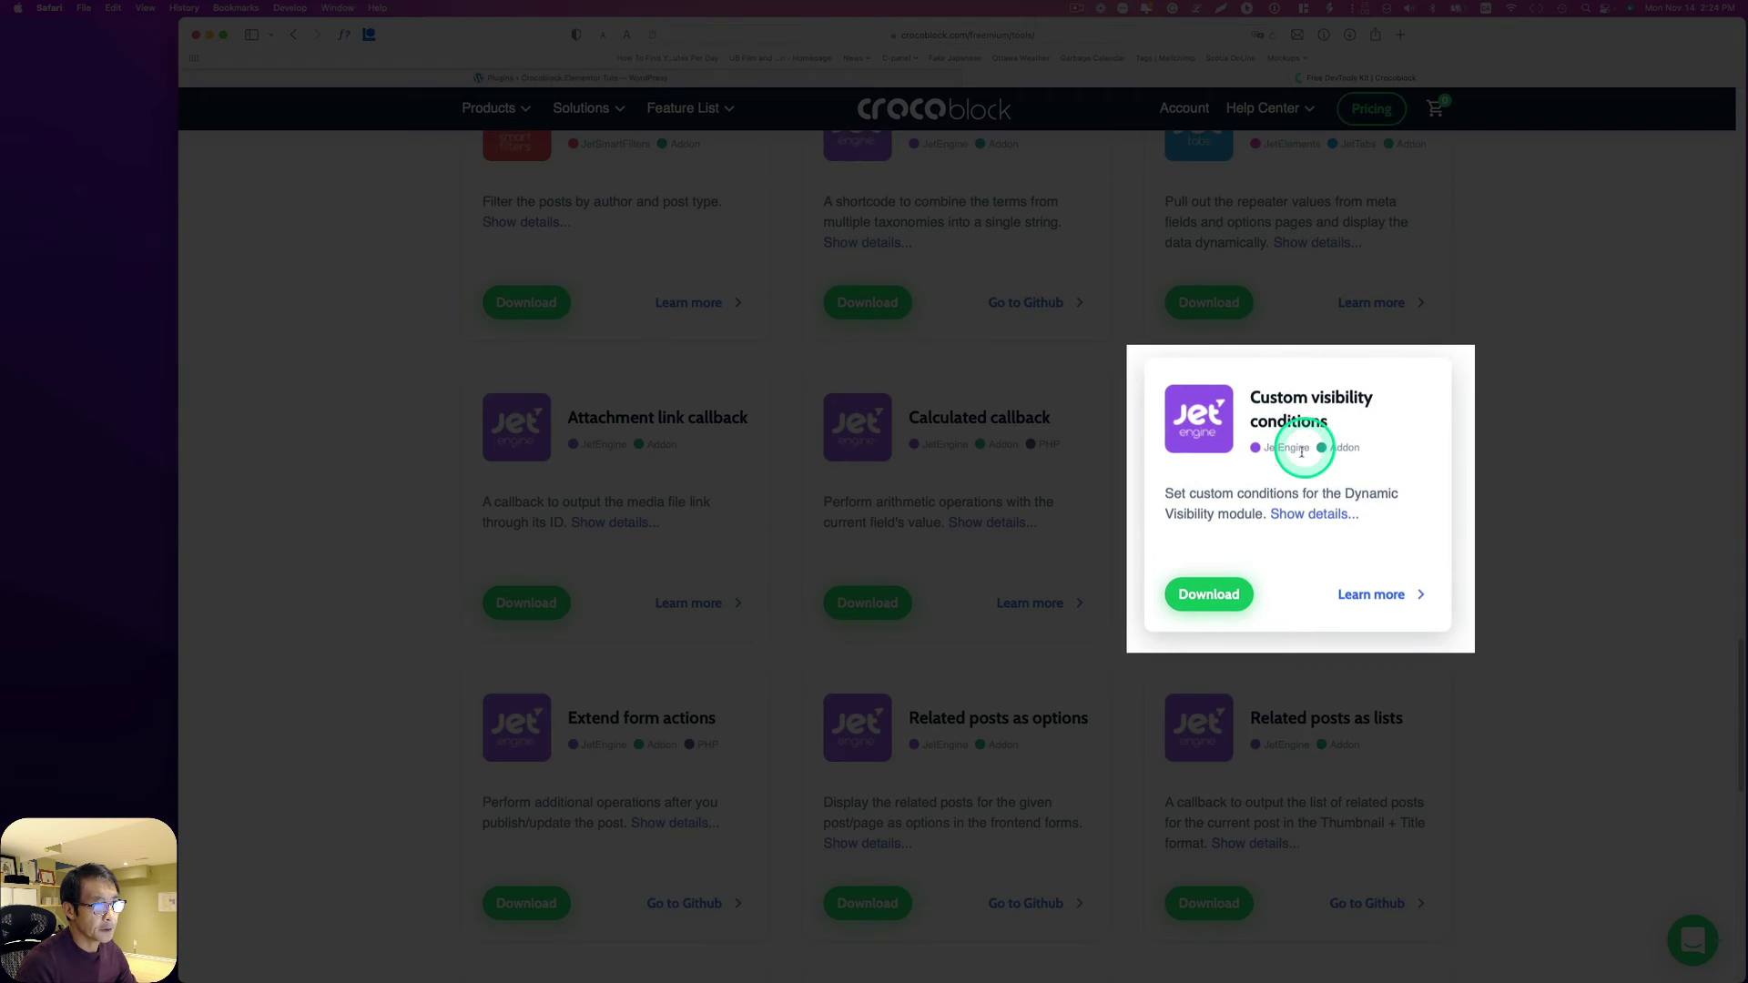
click(1202, 595)
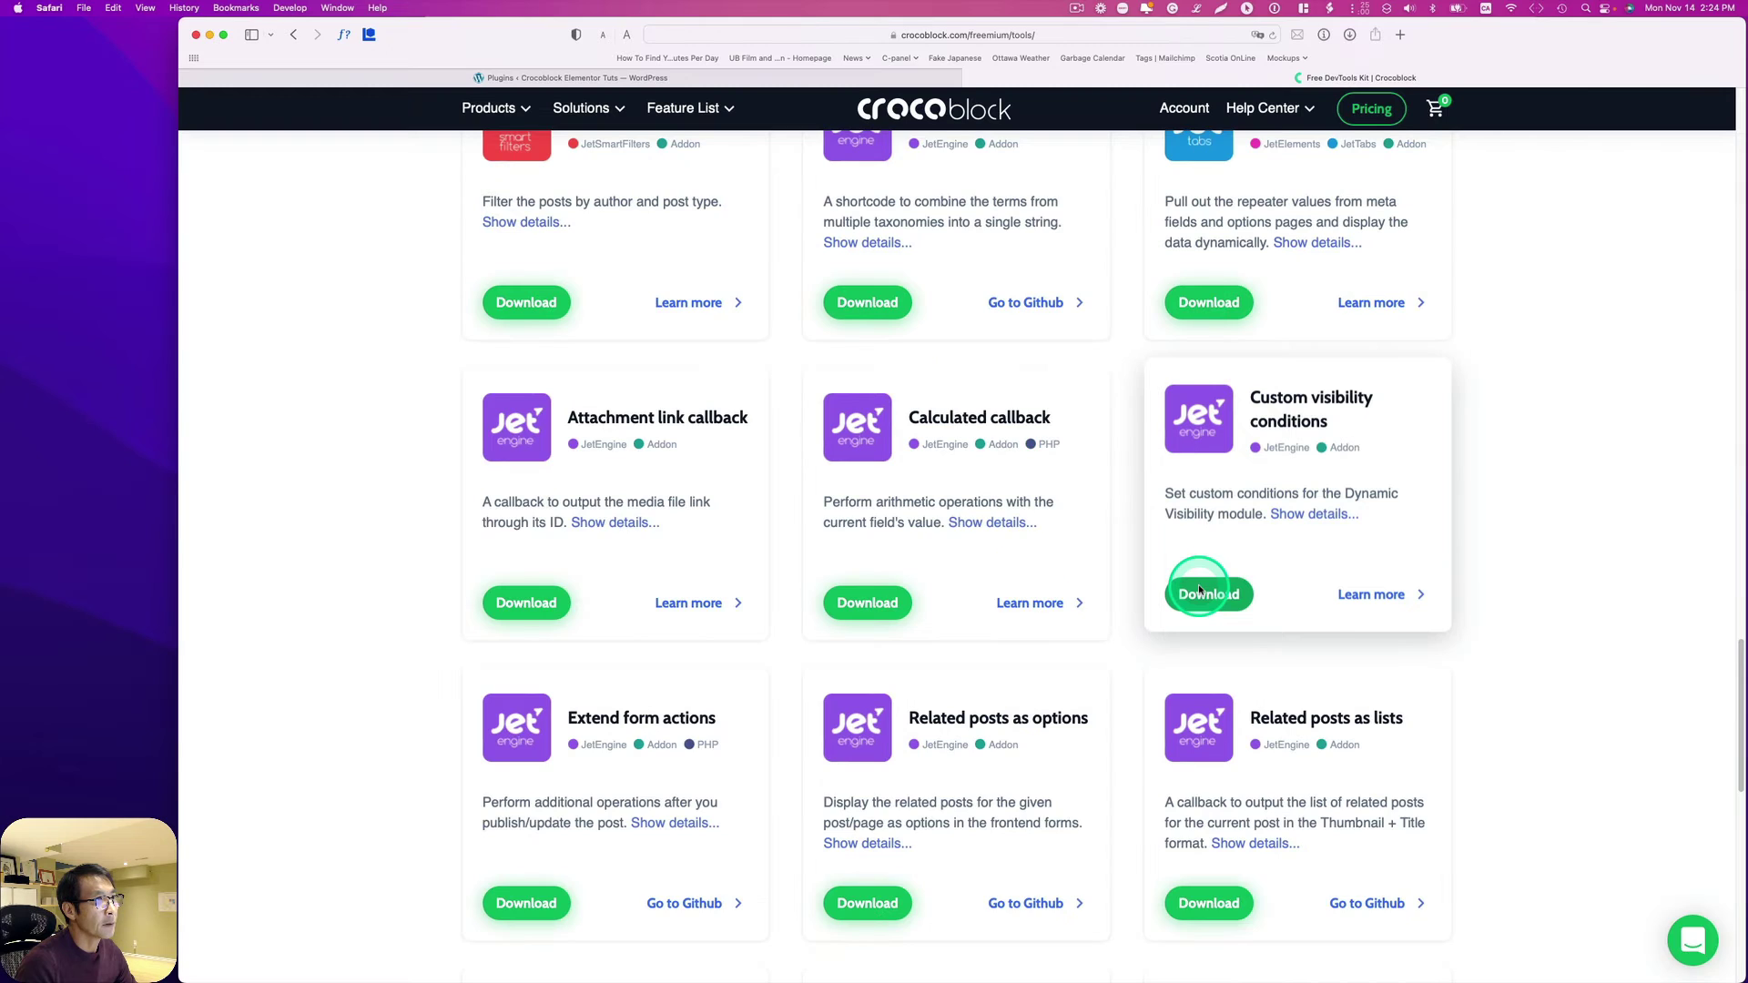
Upload the custom visibility conditions zip as a new plugin, install it and activate it
click(834, 77)
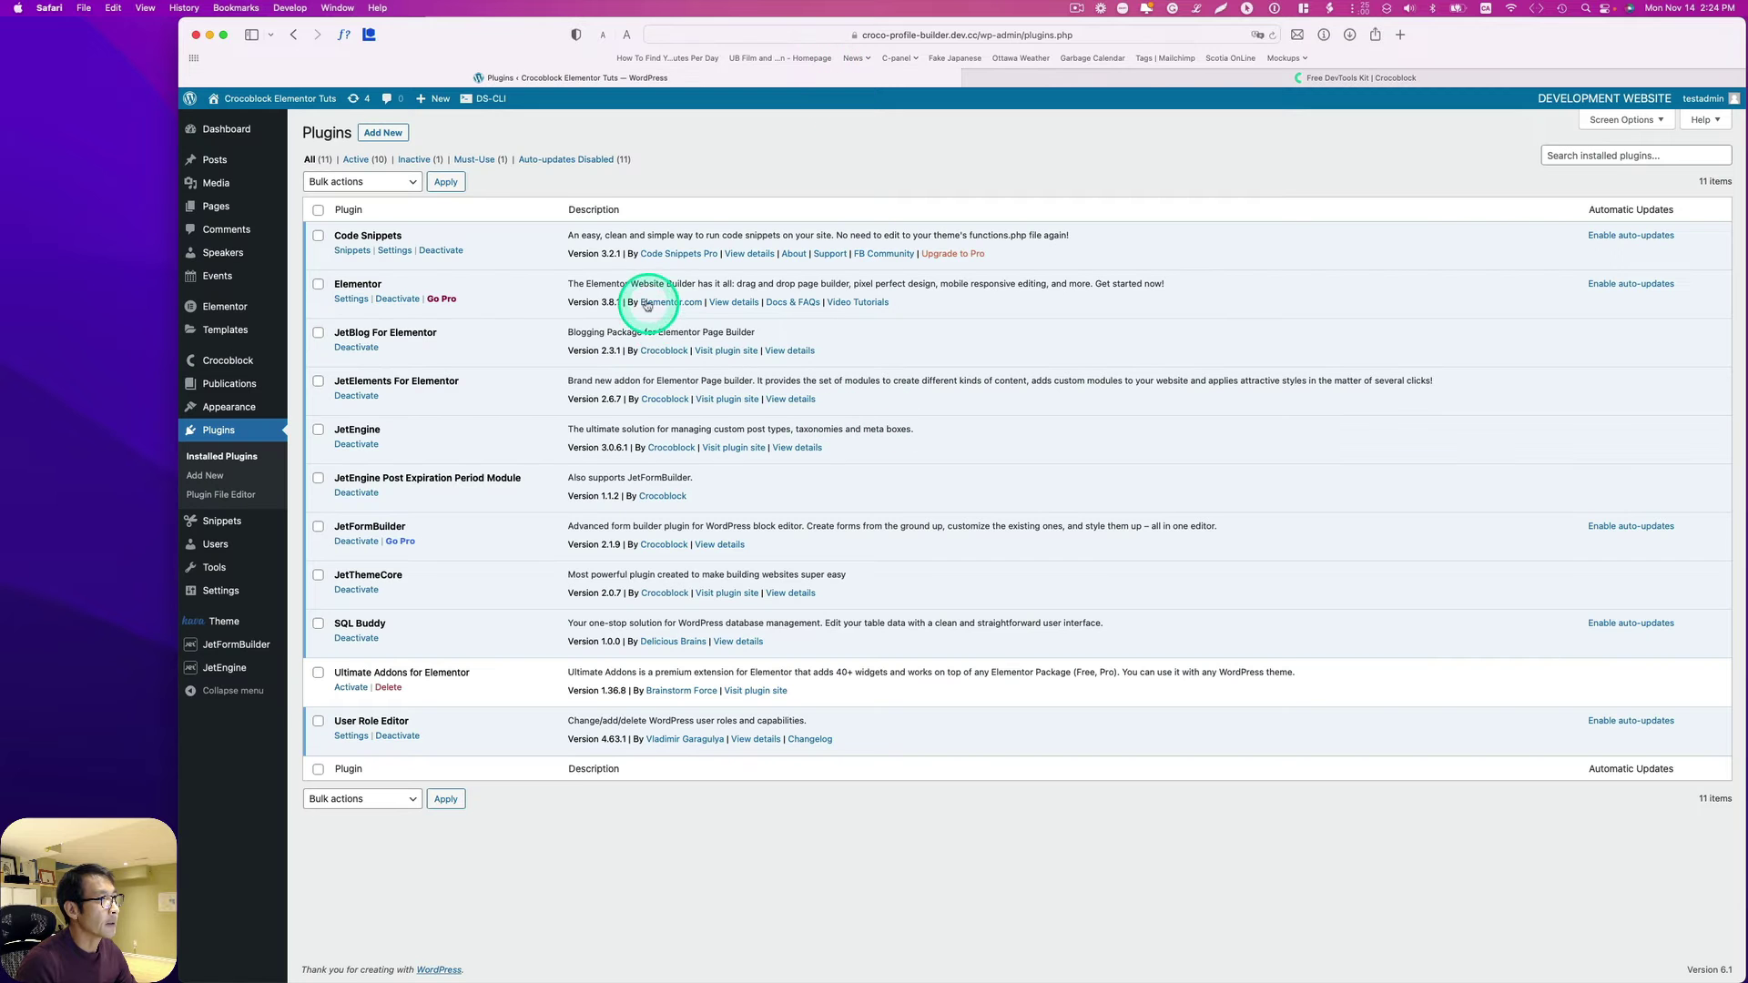
click(384, 133)
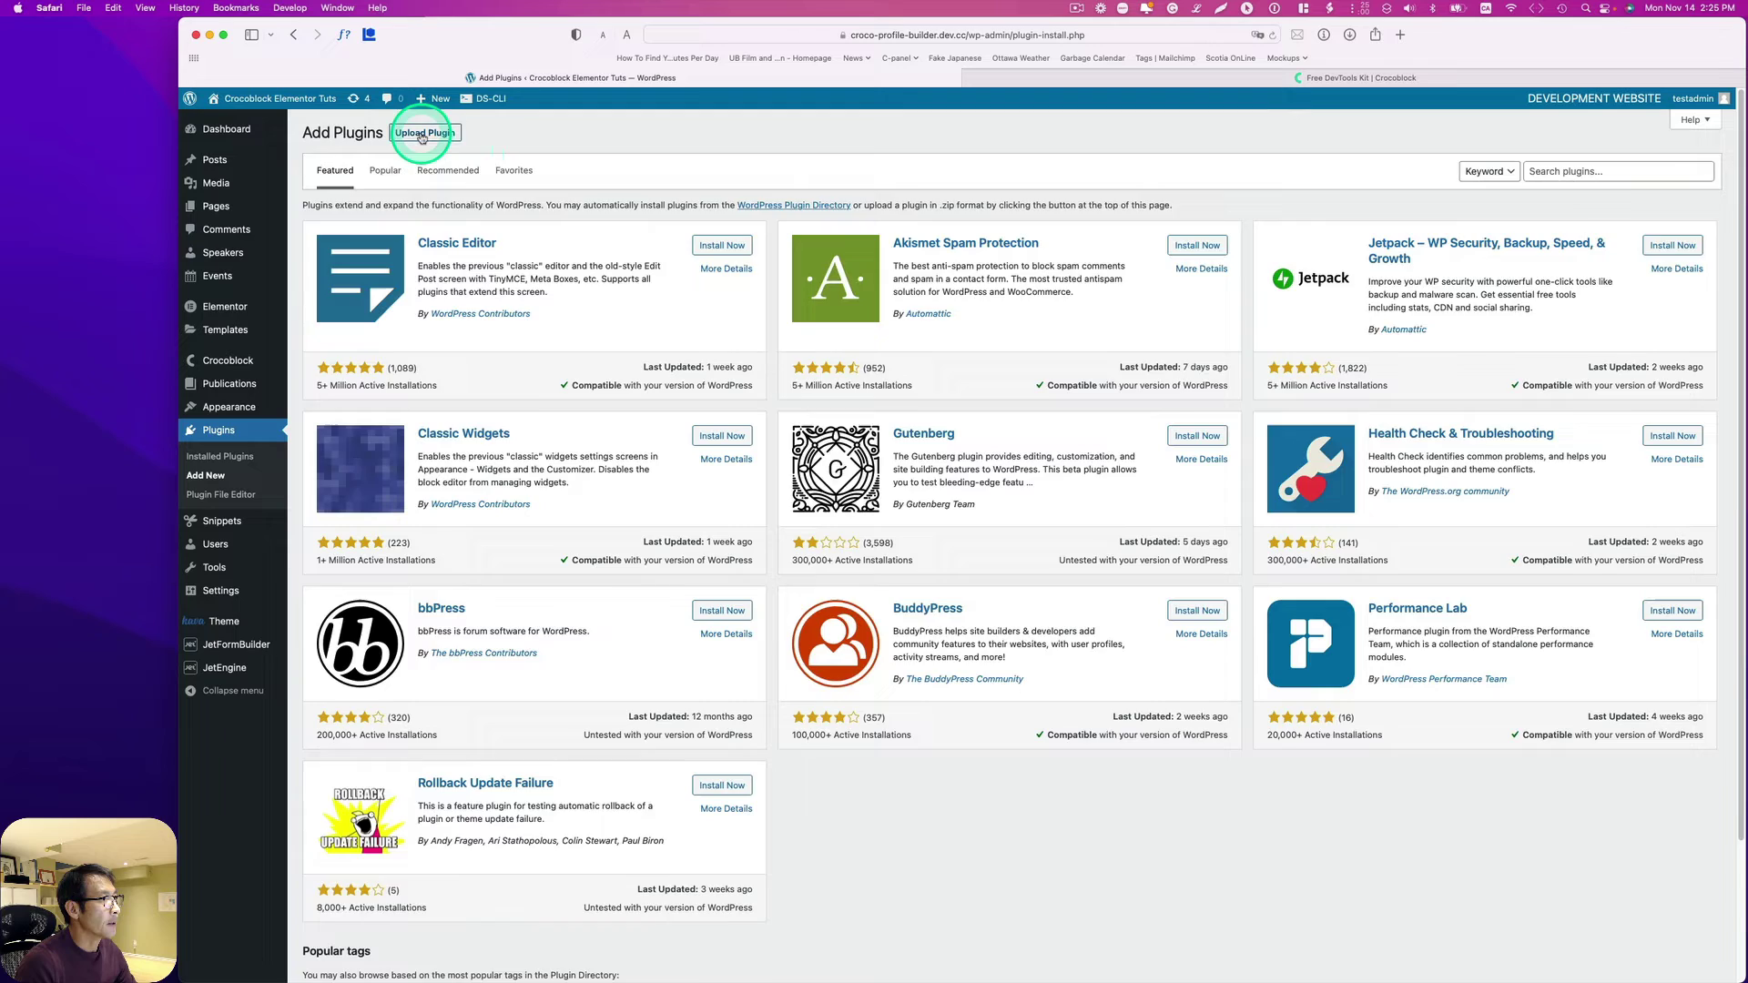
click(424, 133)
click(906, 256)
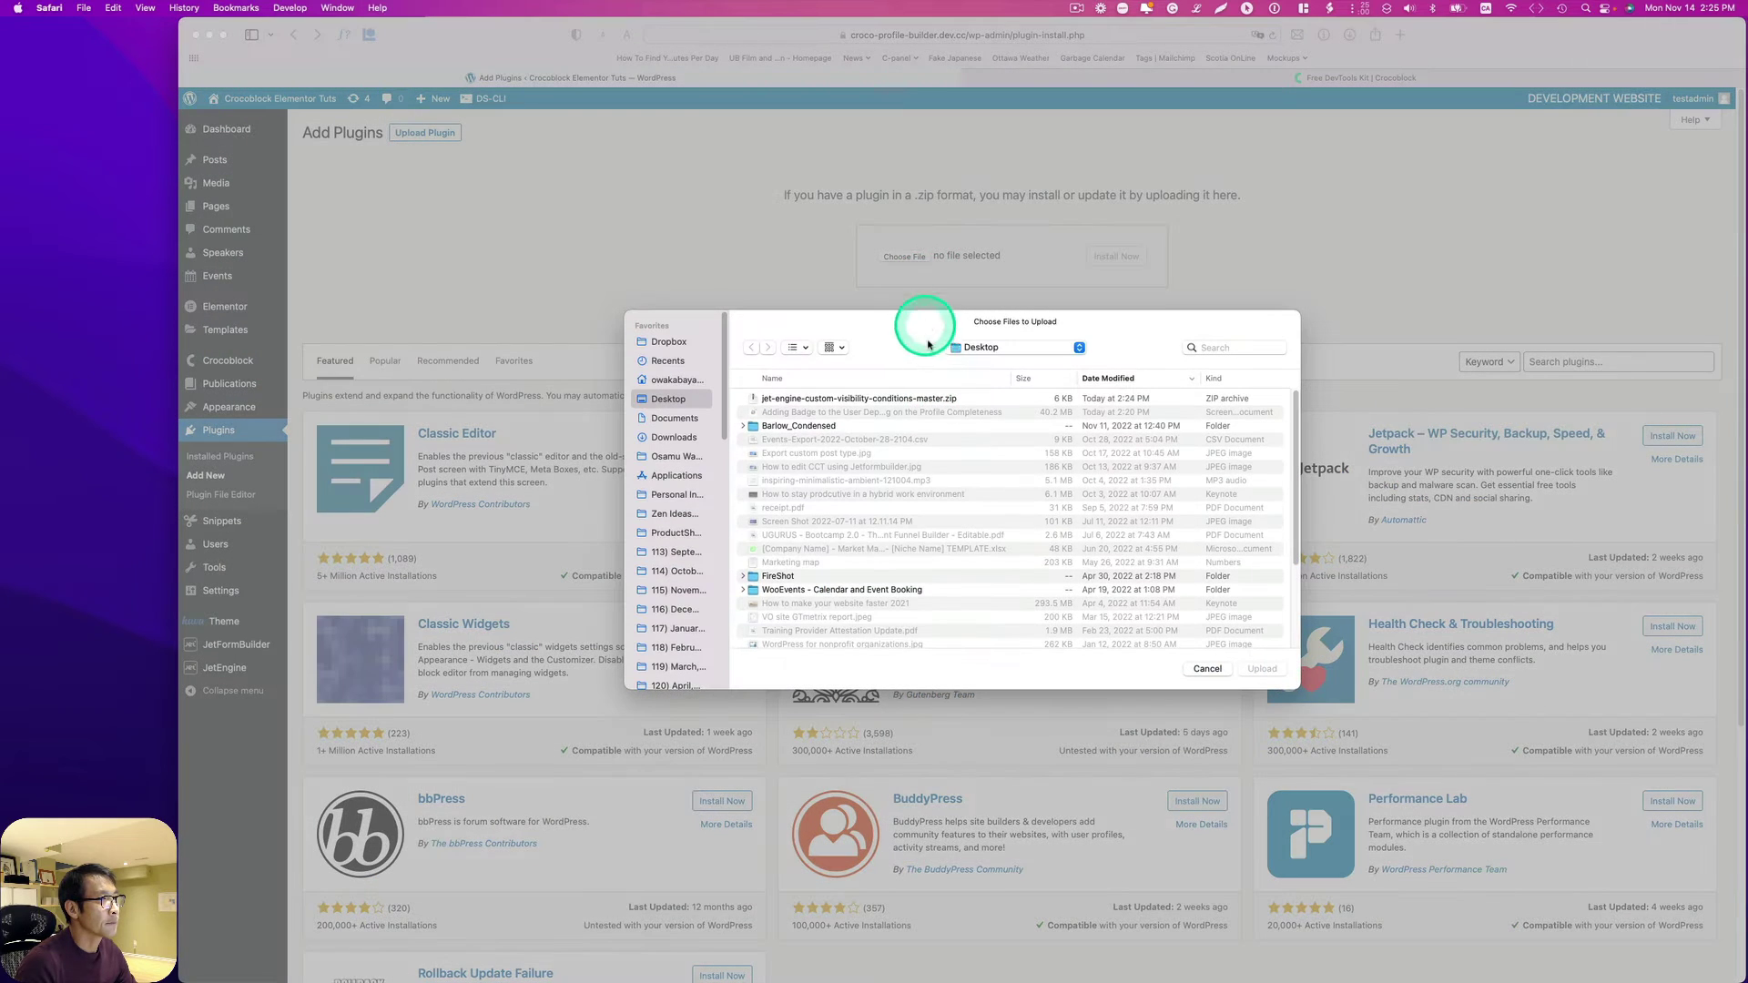
click(865, 398)
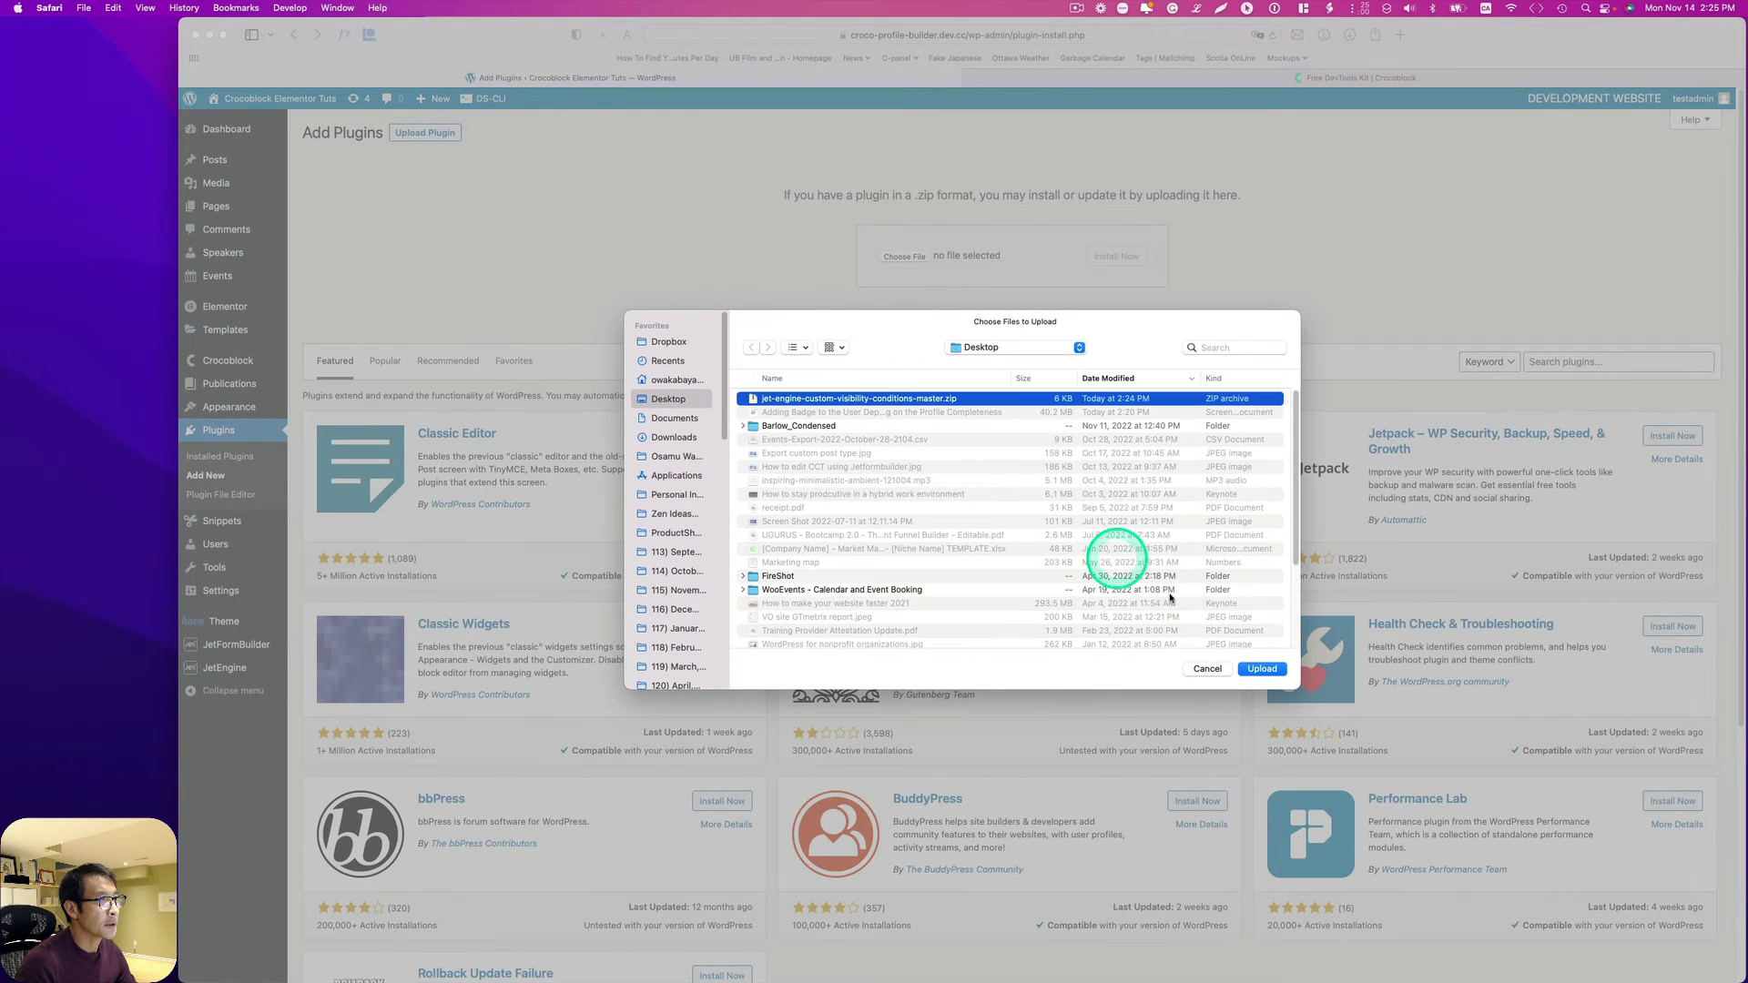
click(1262, 667)
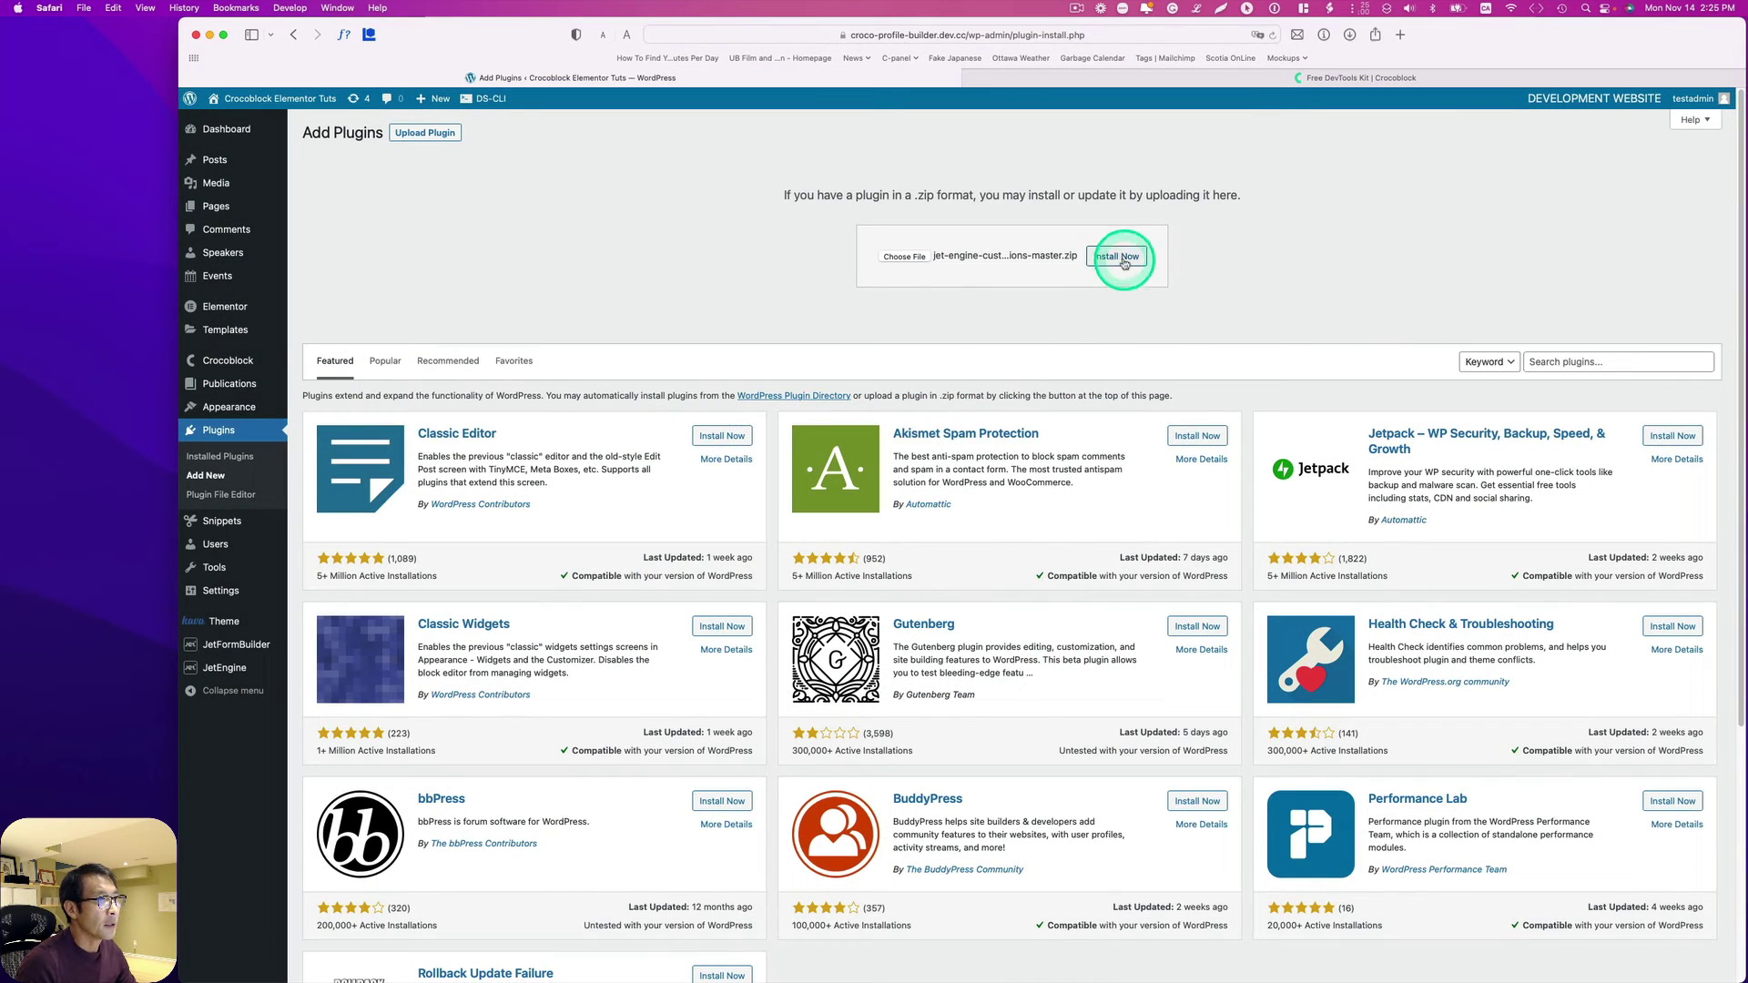
click(1117, 256)
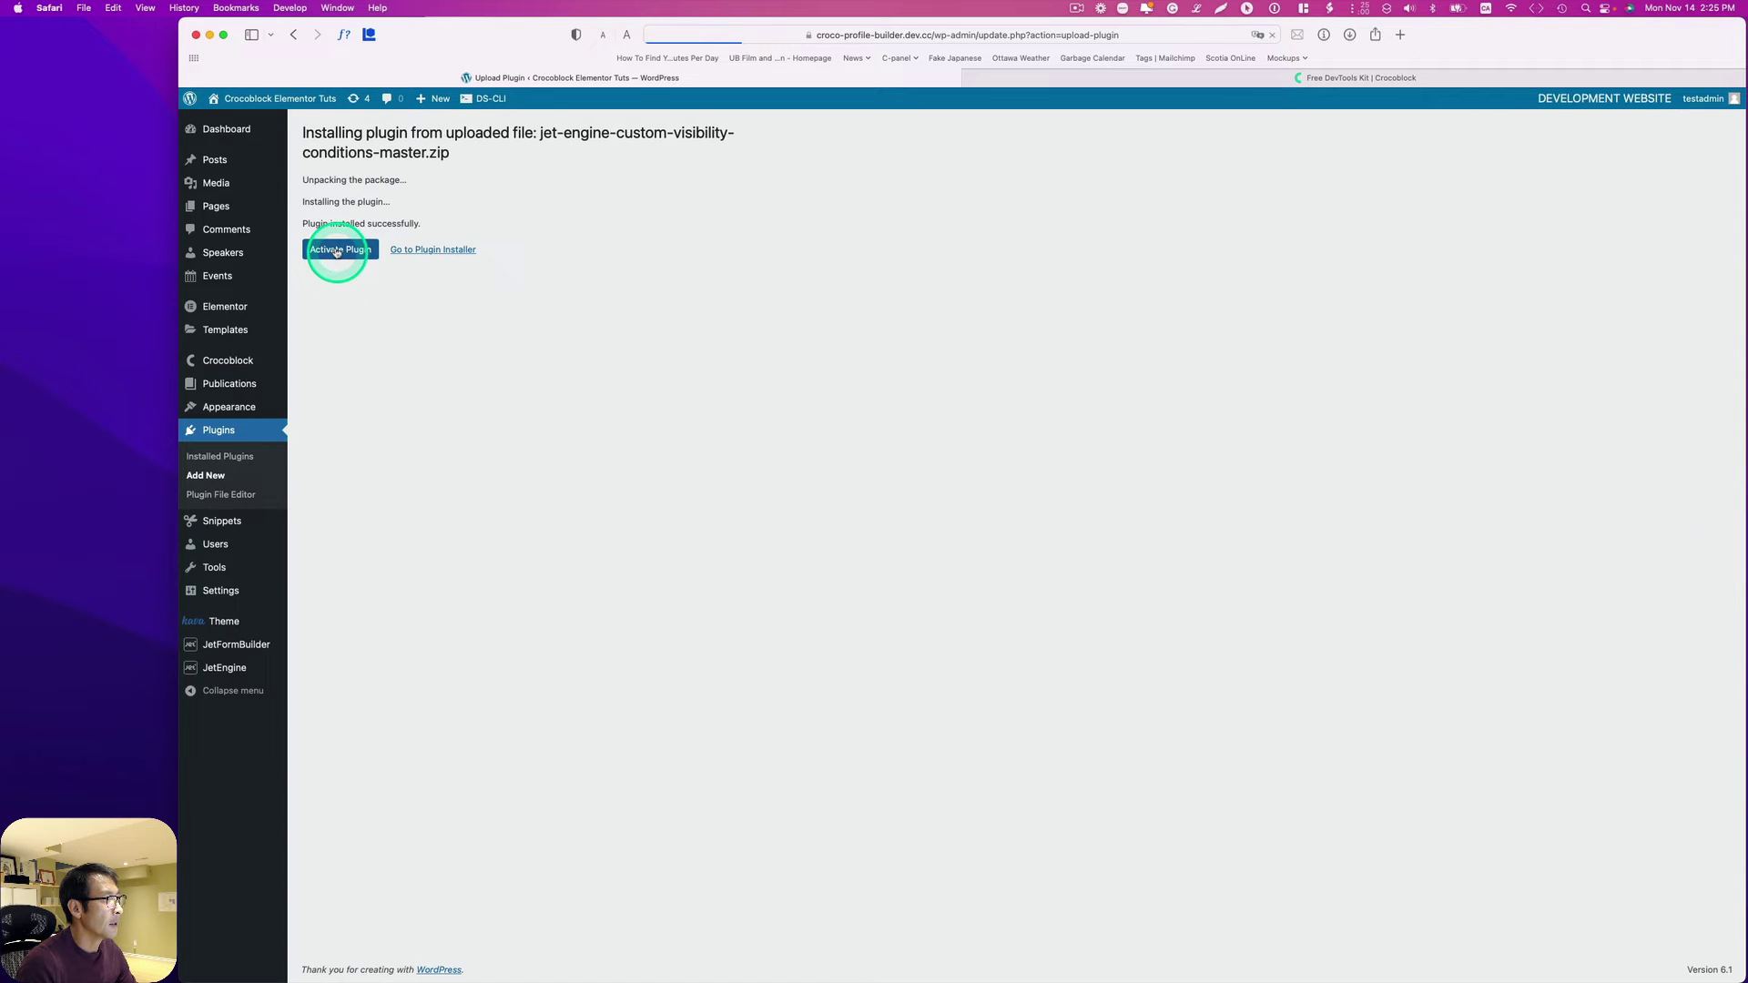
click(335, 253)
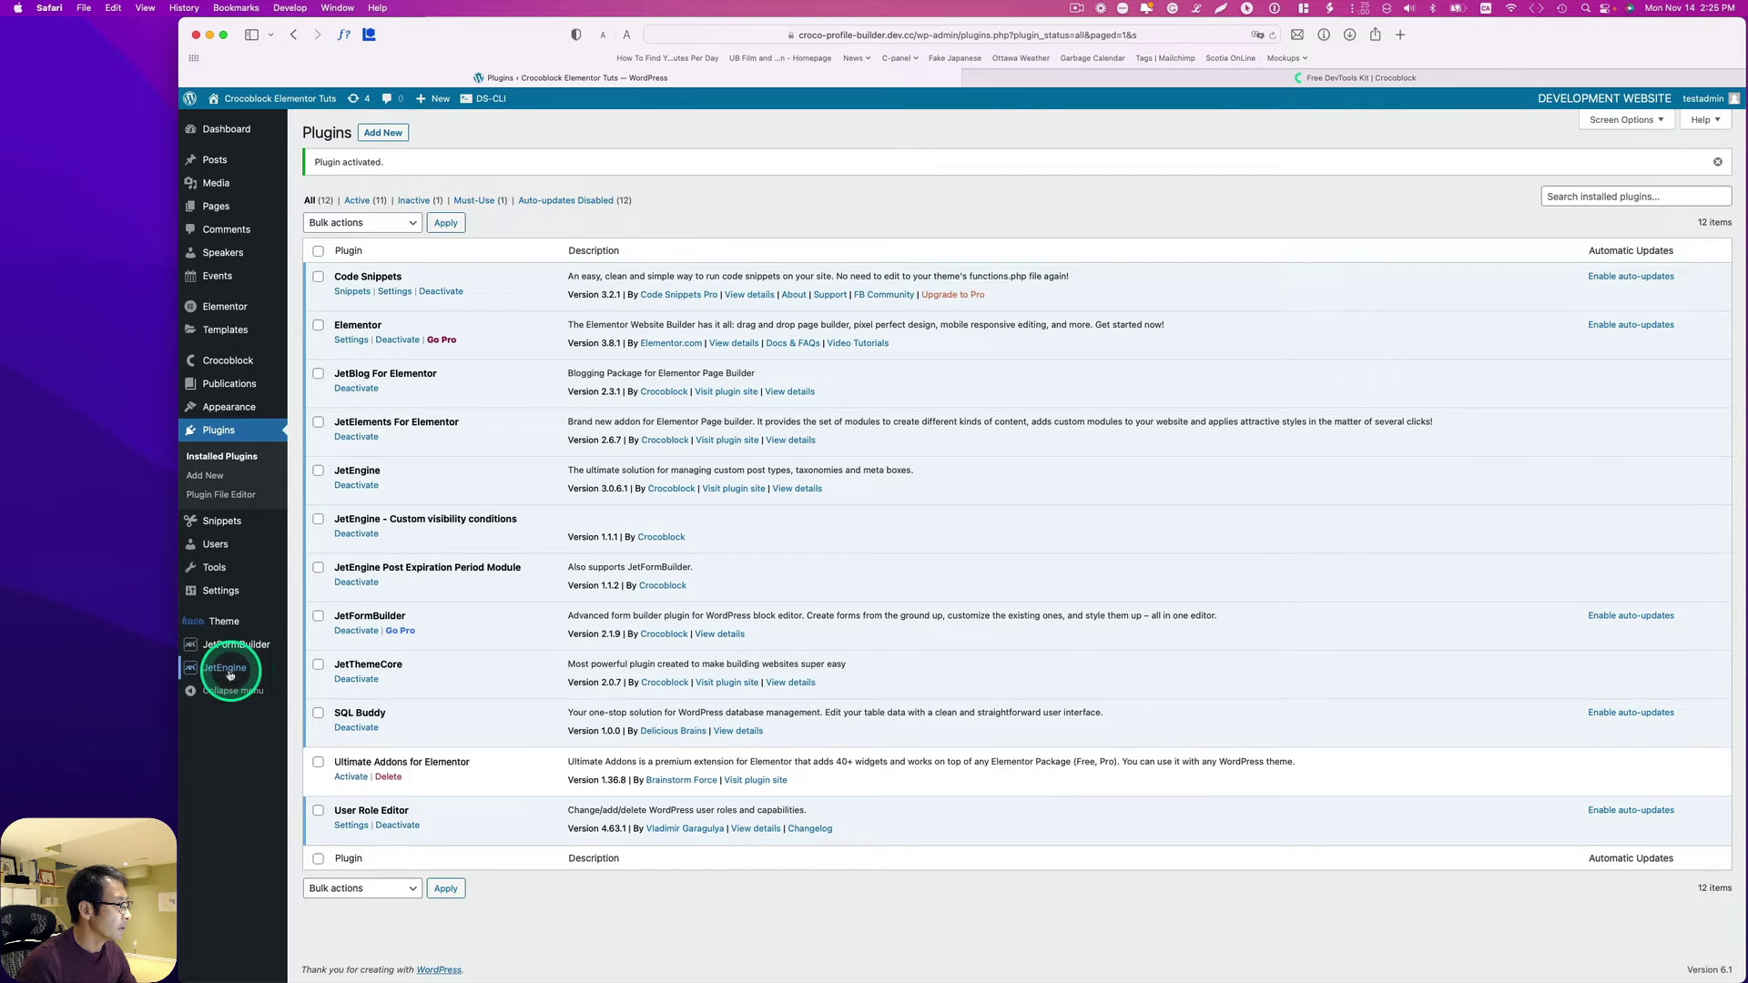
Open the JetEngine dashboard and bring the front-end My Account window alongside at full height
click(319, 672)
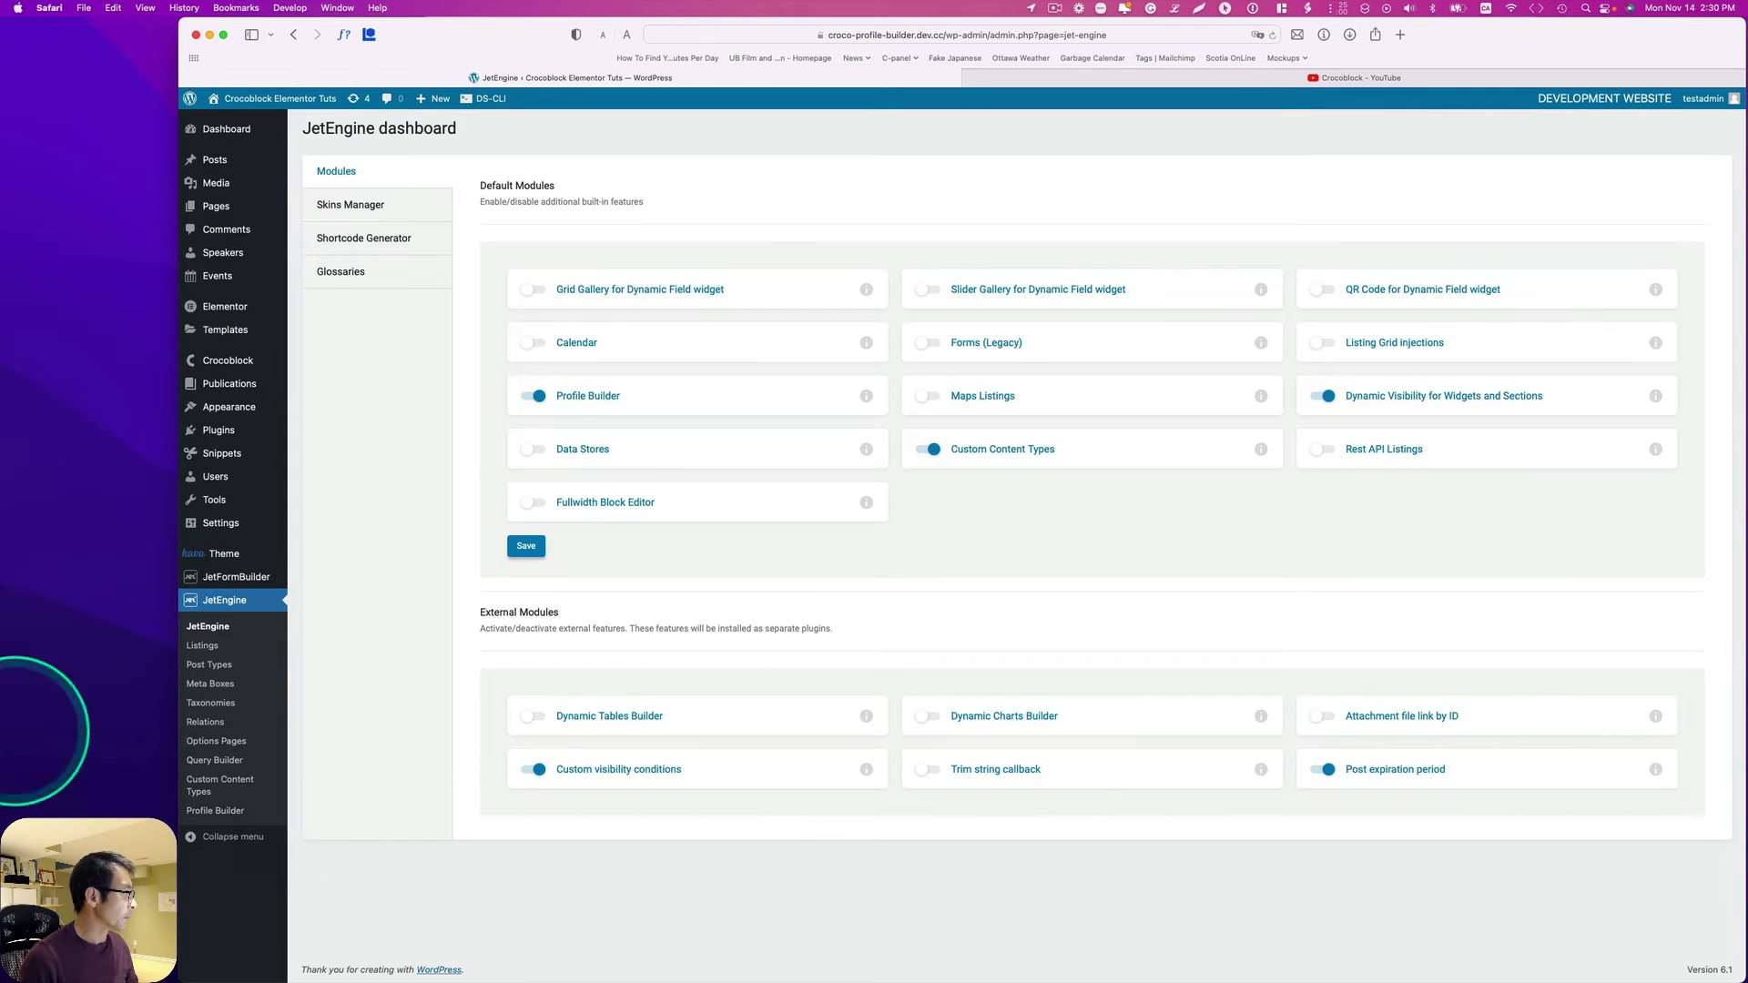
drag(0, 455, 1608, 35)
double_click(1607, 35)
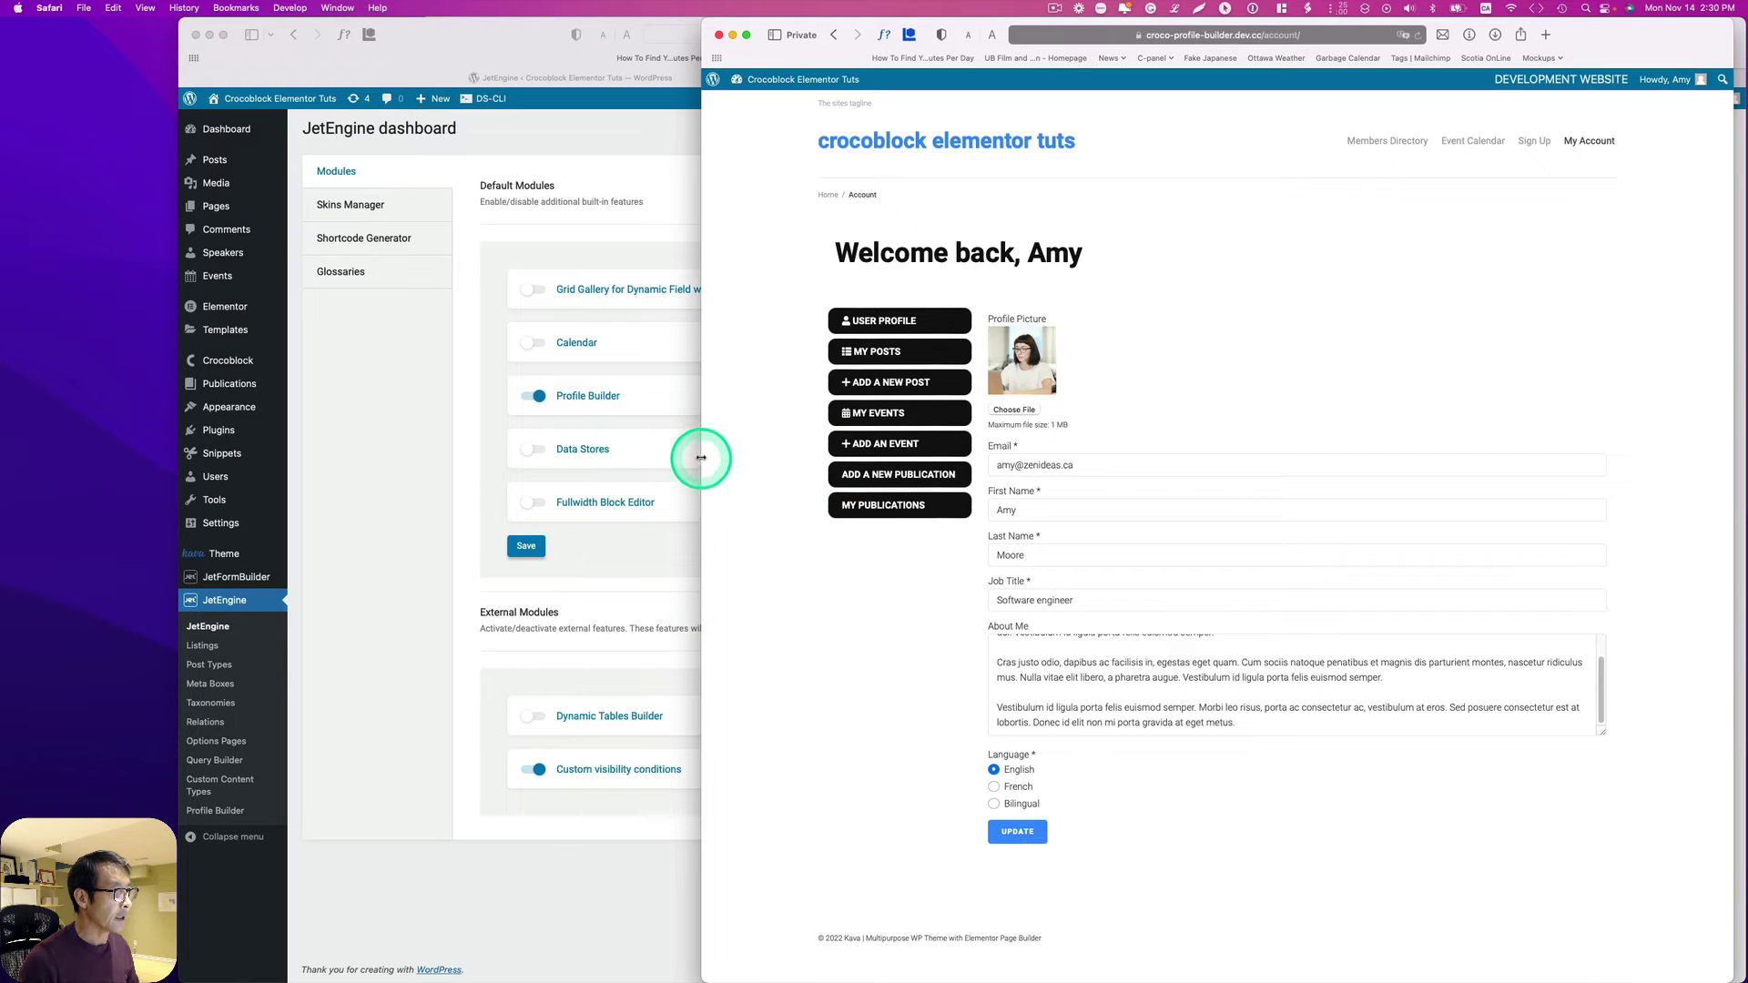
Widen the My Account window, then go to Crocoblock's YouTube playlists in the main browser
drag(701, 457, 193, 429)
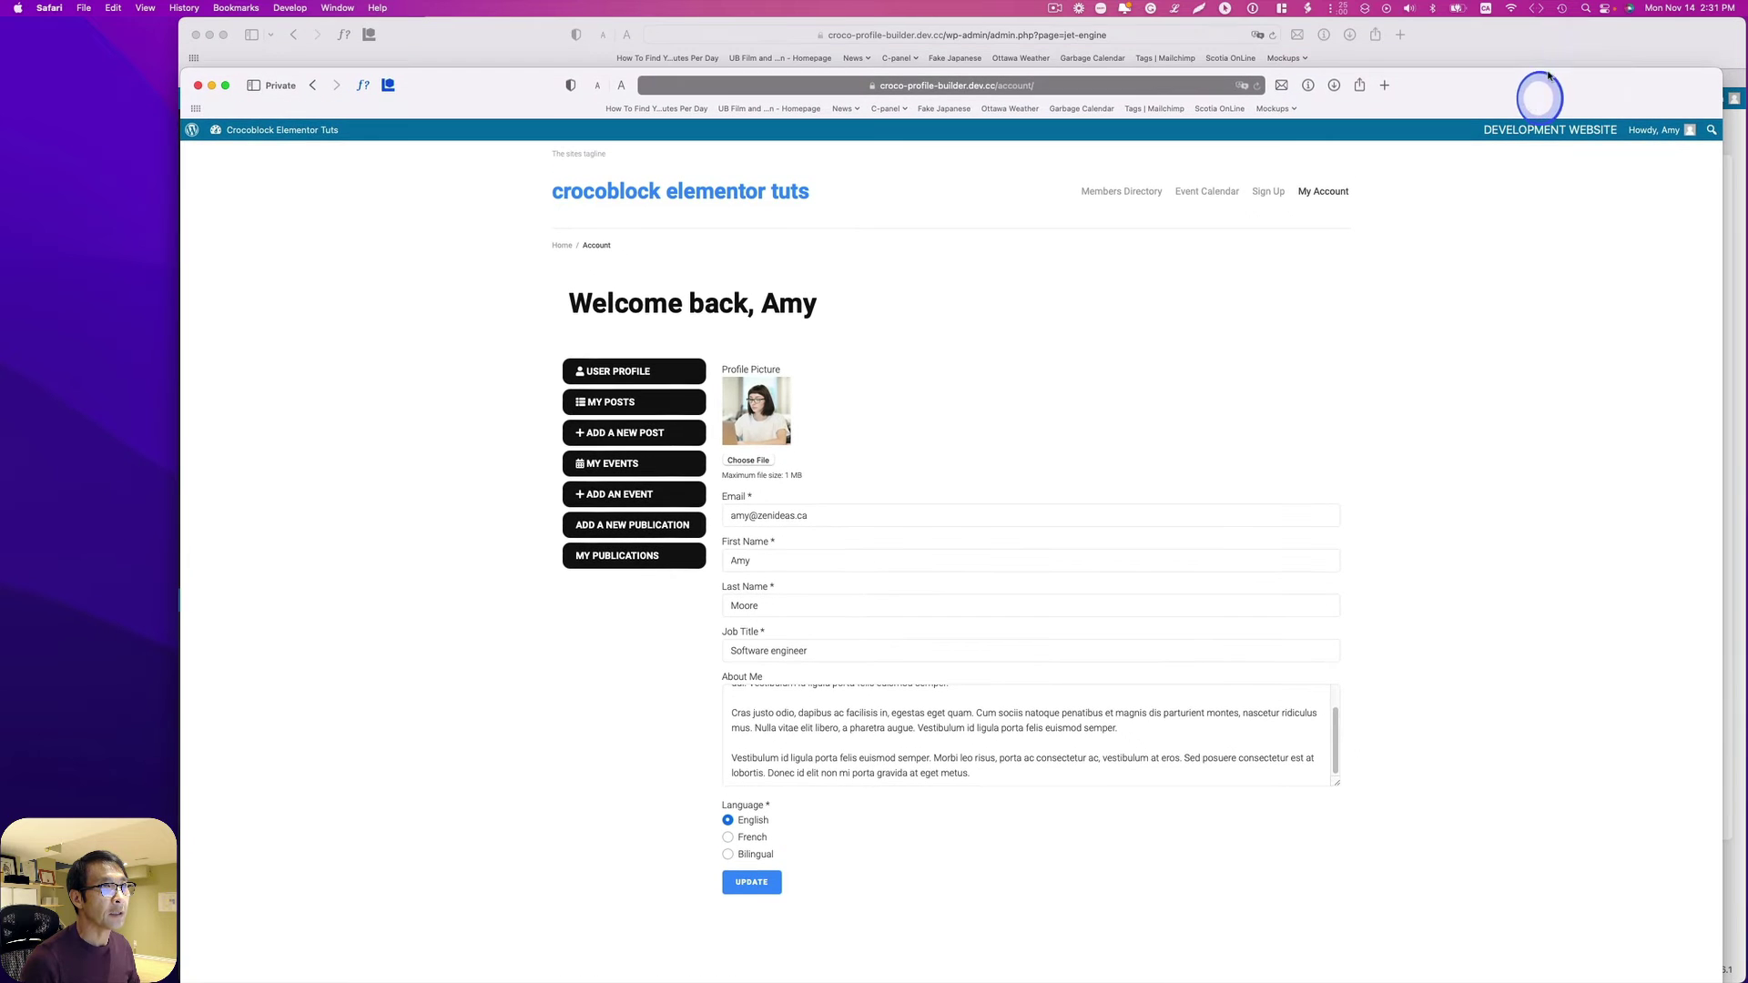
key(super+grave)
click(1382, 80)
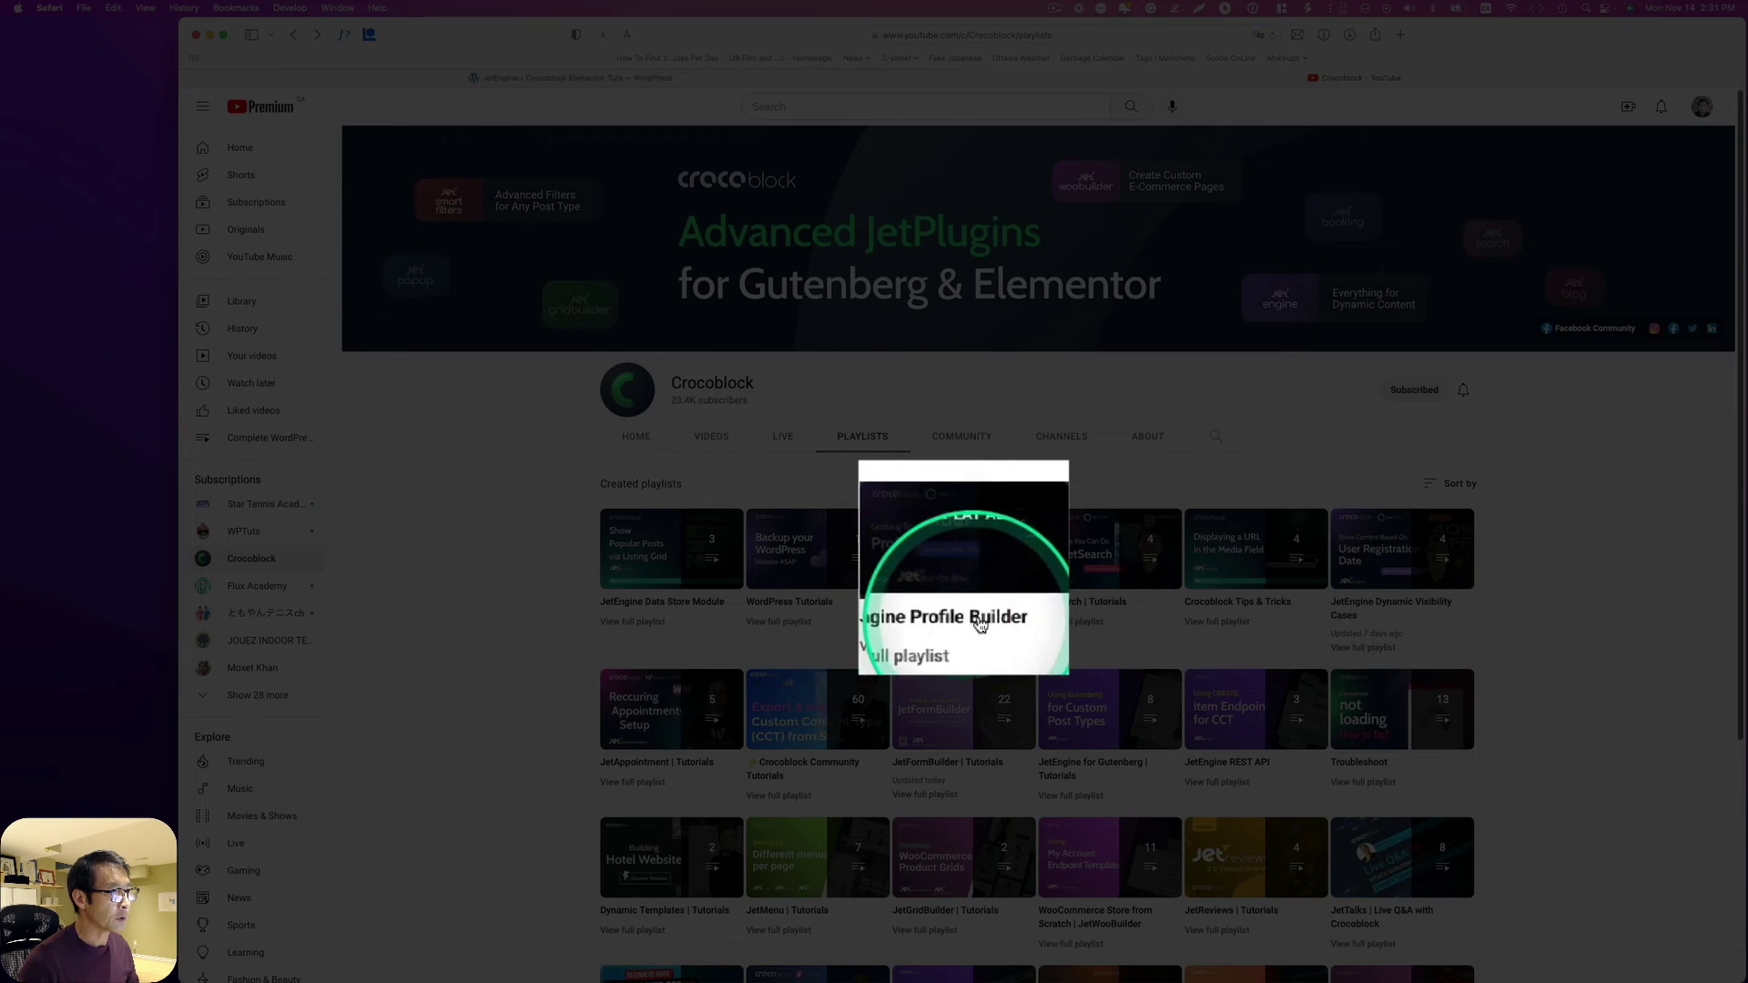
Open the six-video JetEngine Profile Builder playlist from Crocoblock's Playlists tab
click(992, 617)
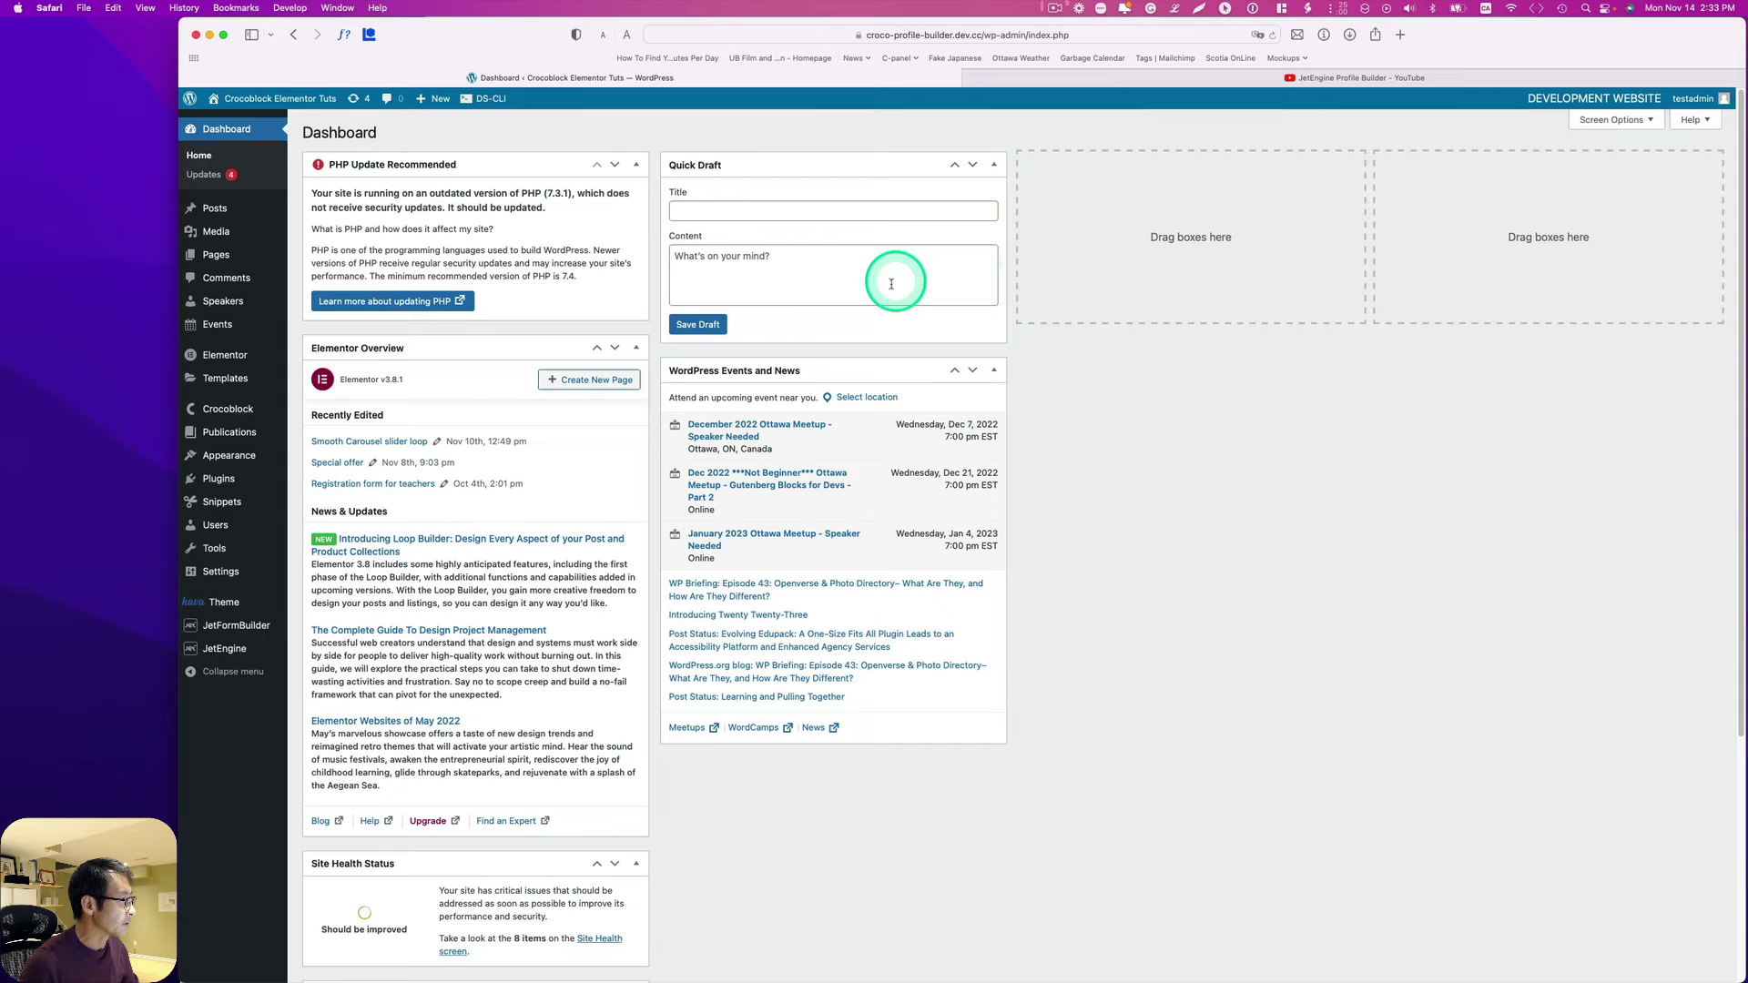
Open the Edit User template from Saved Templates with Elementor
mouse_move(232, 369)
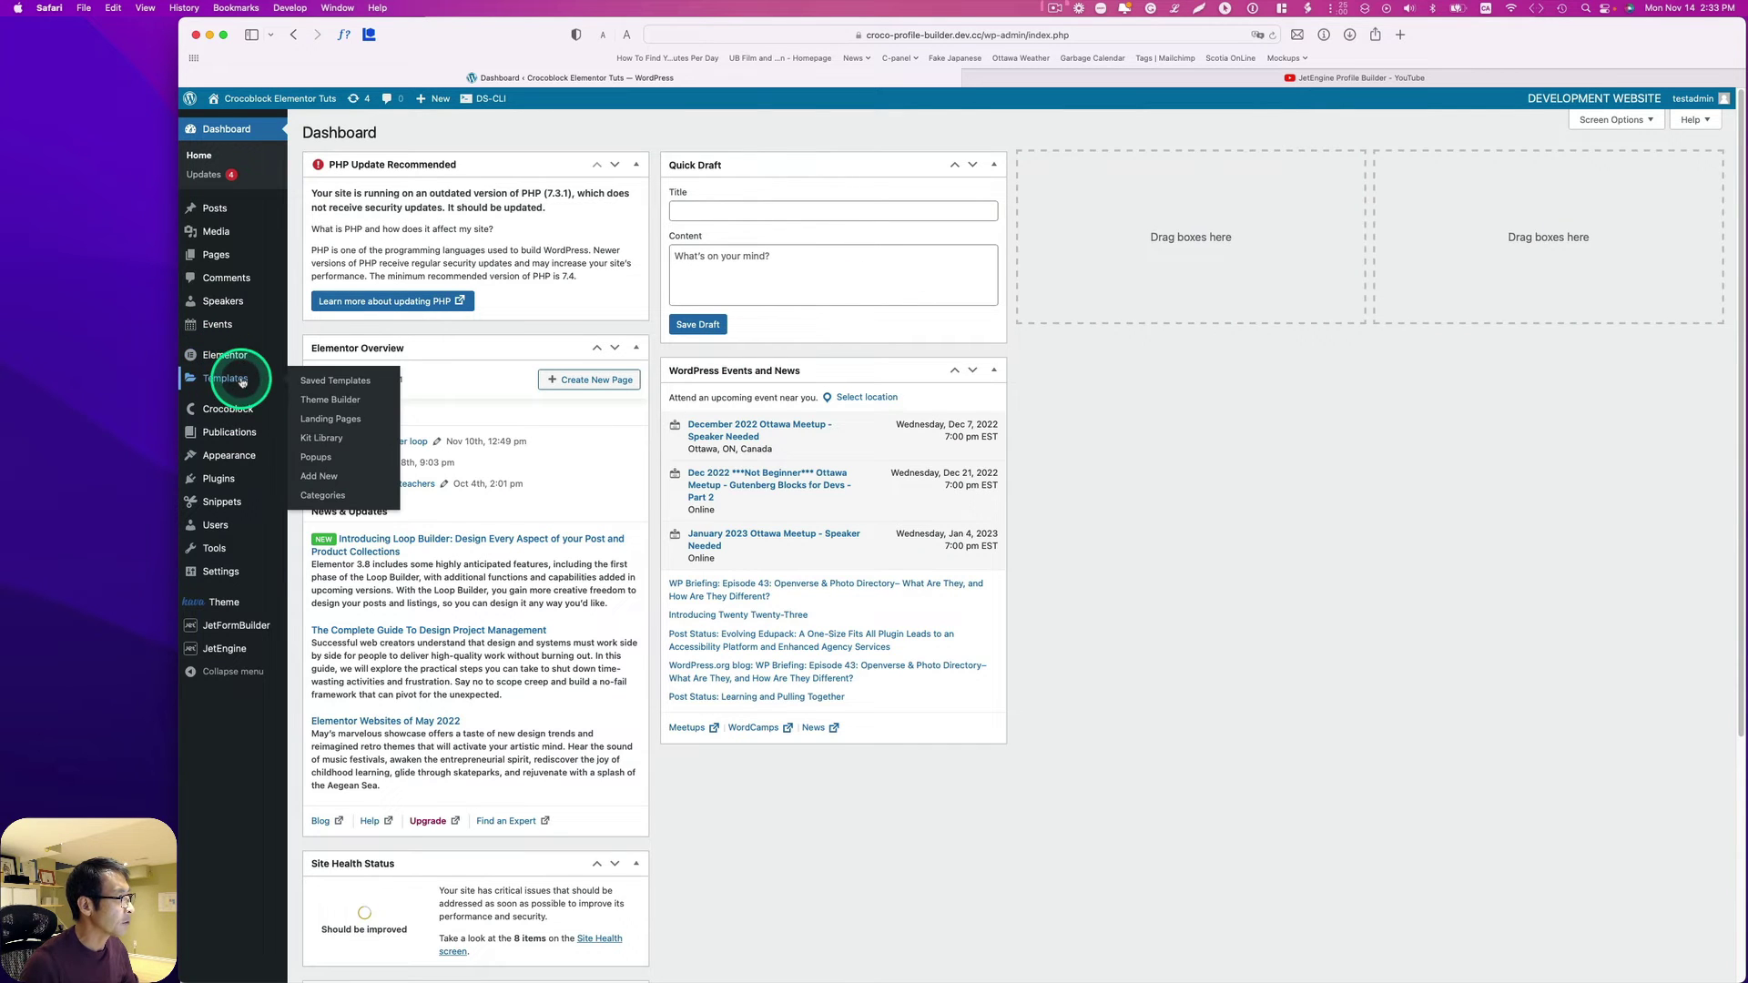
click(321, 382)
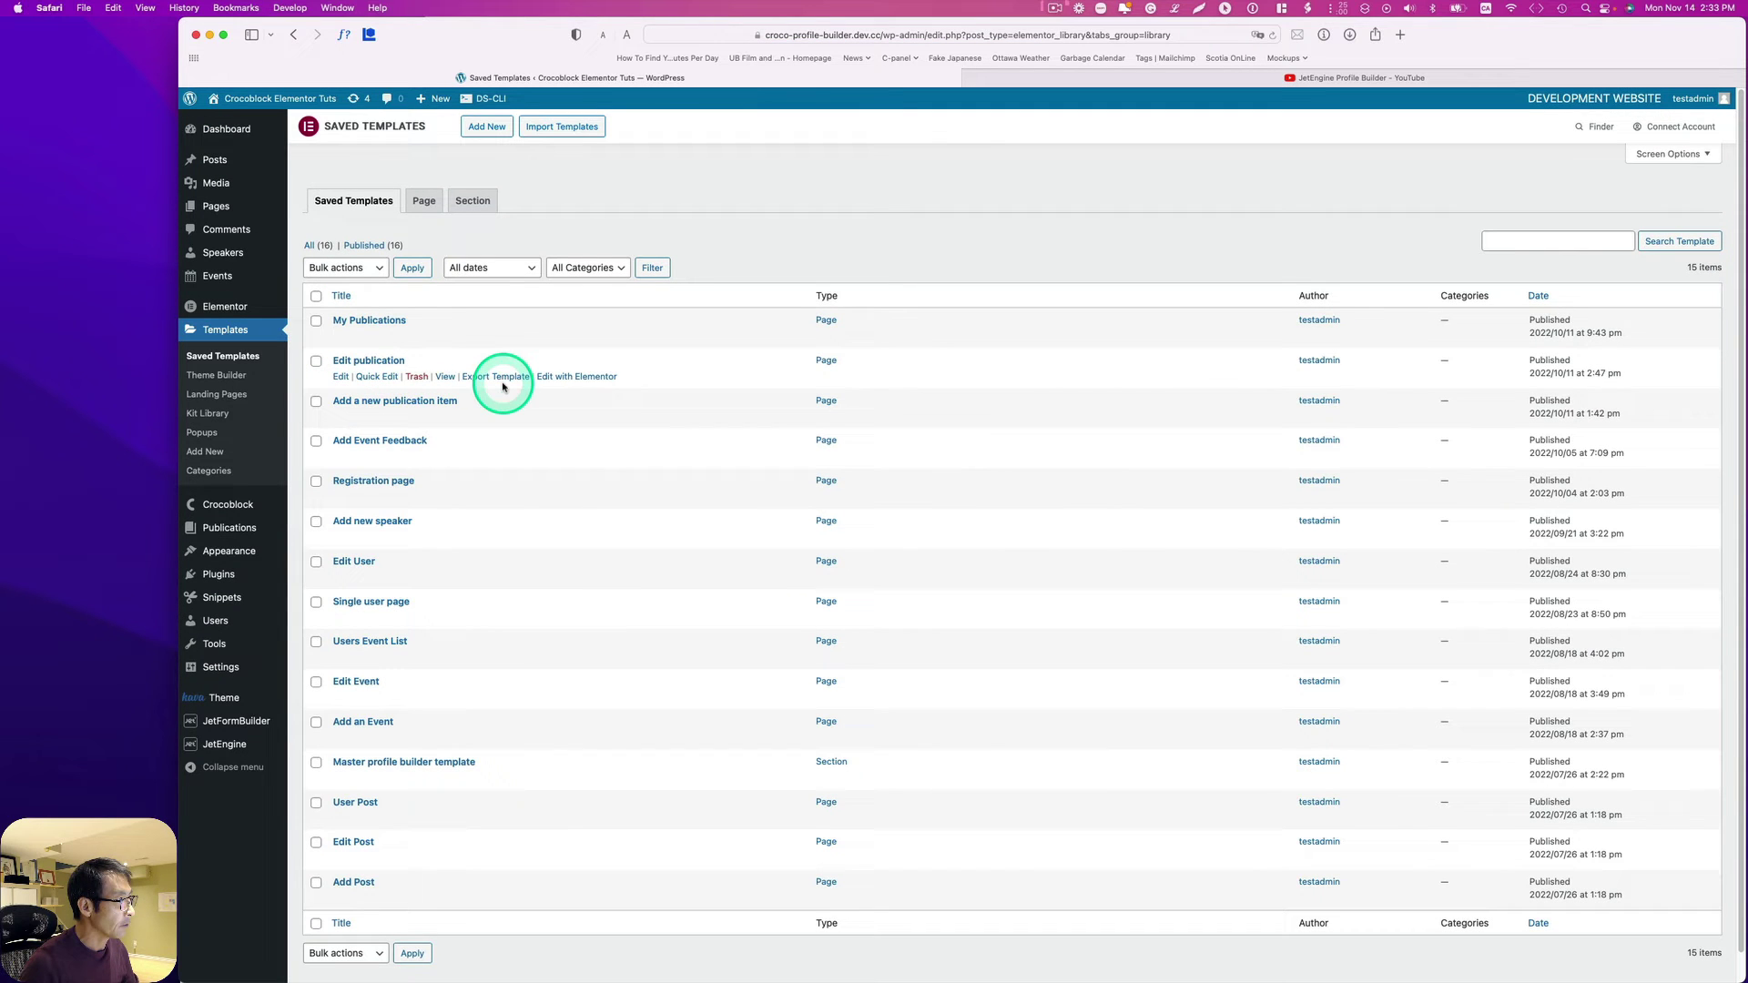
mouse_move(360, 571)
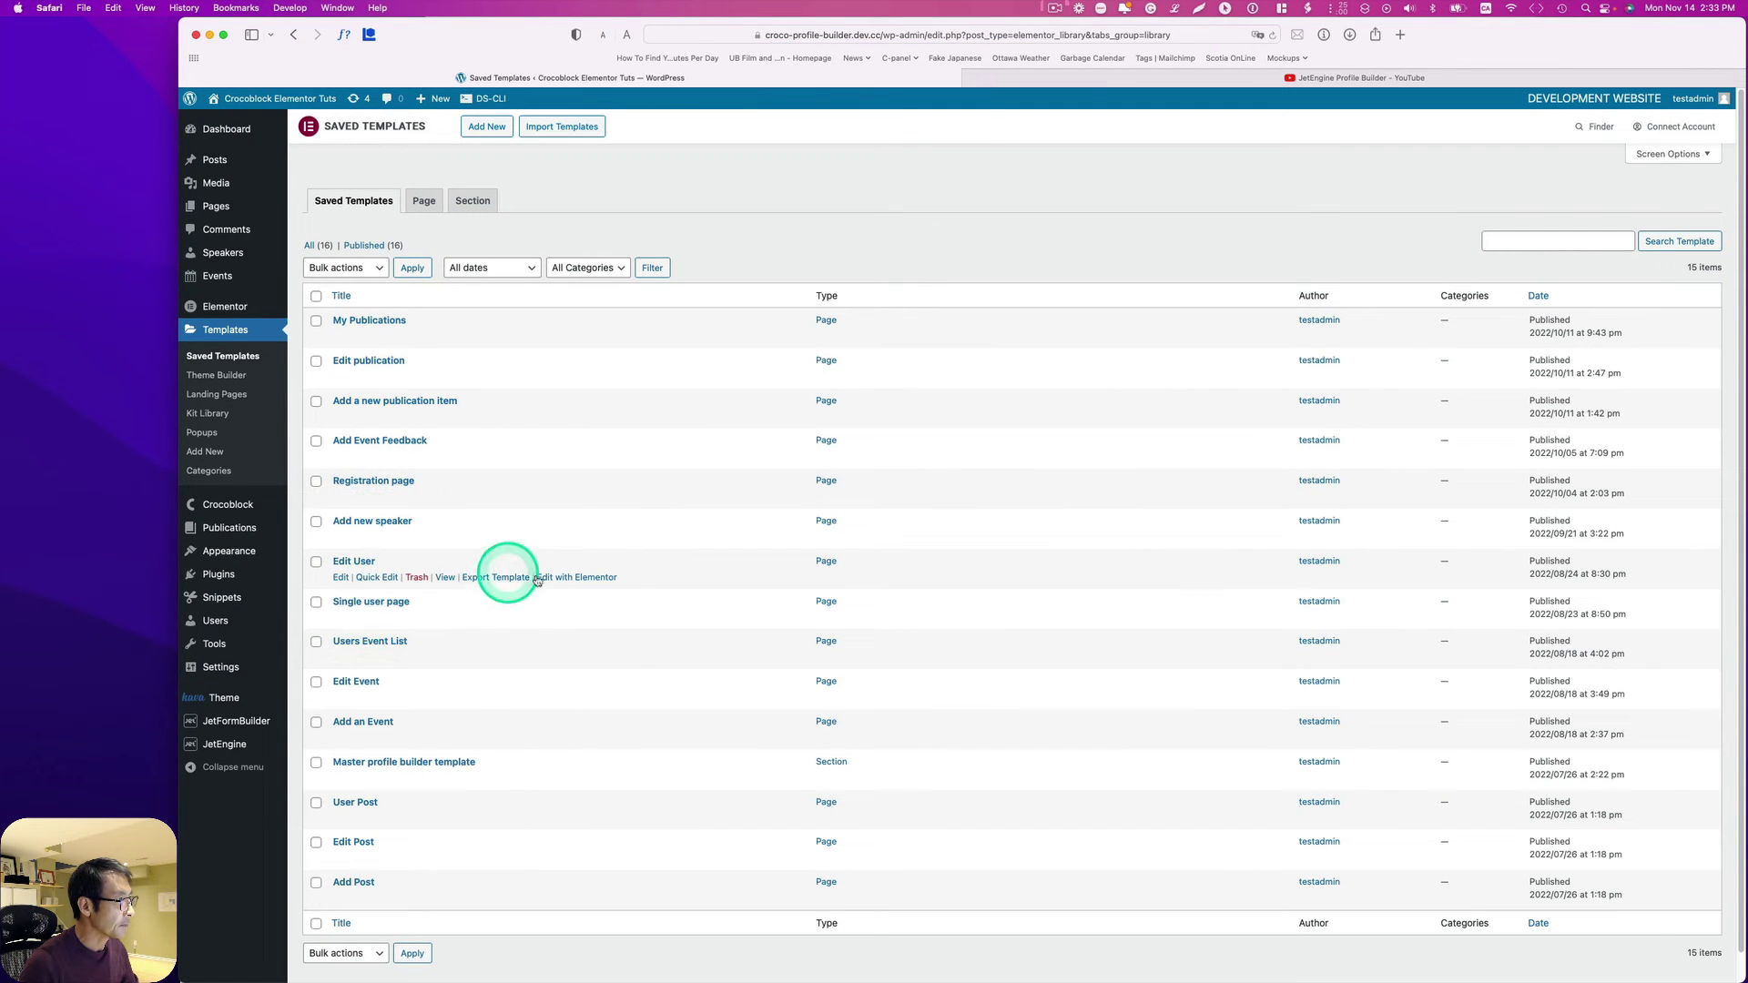
click(577, 579)
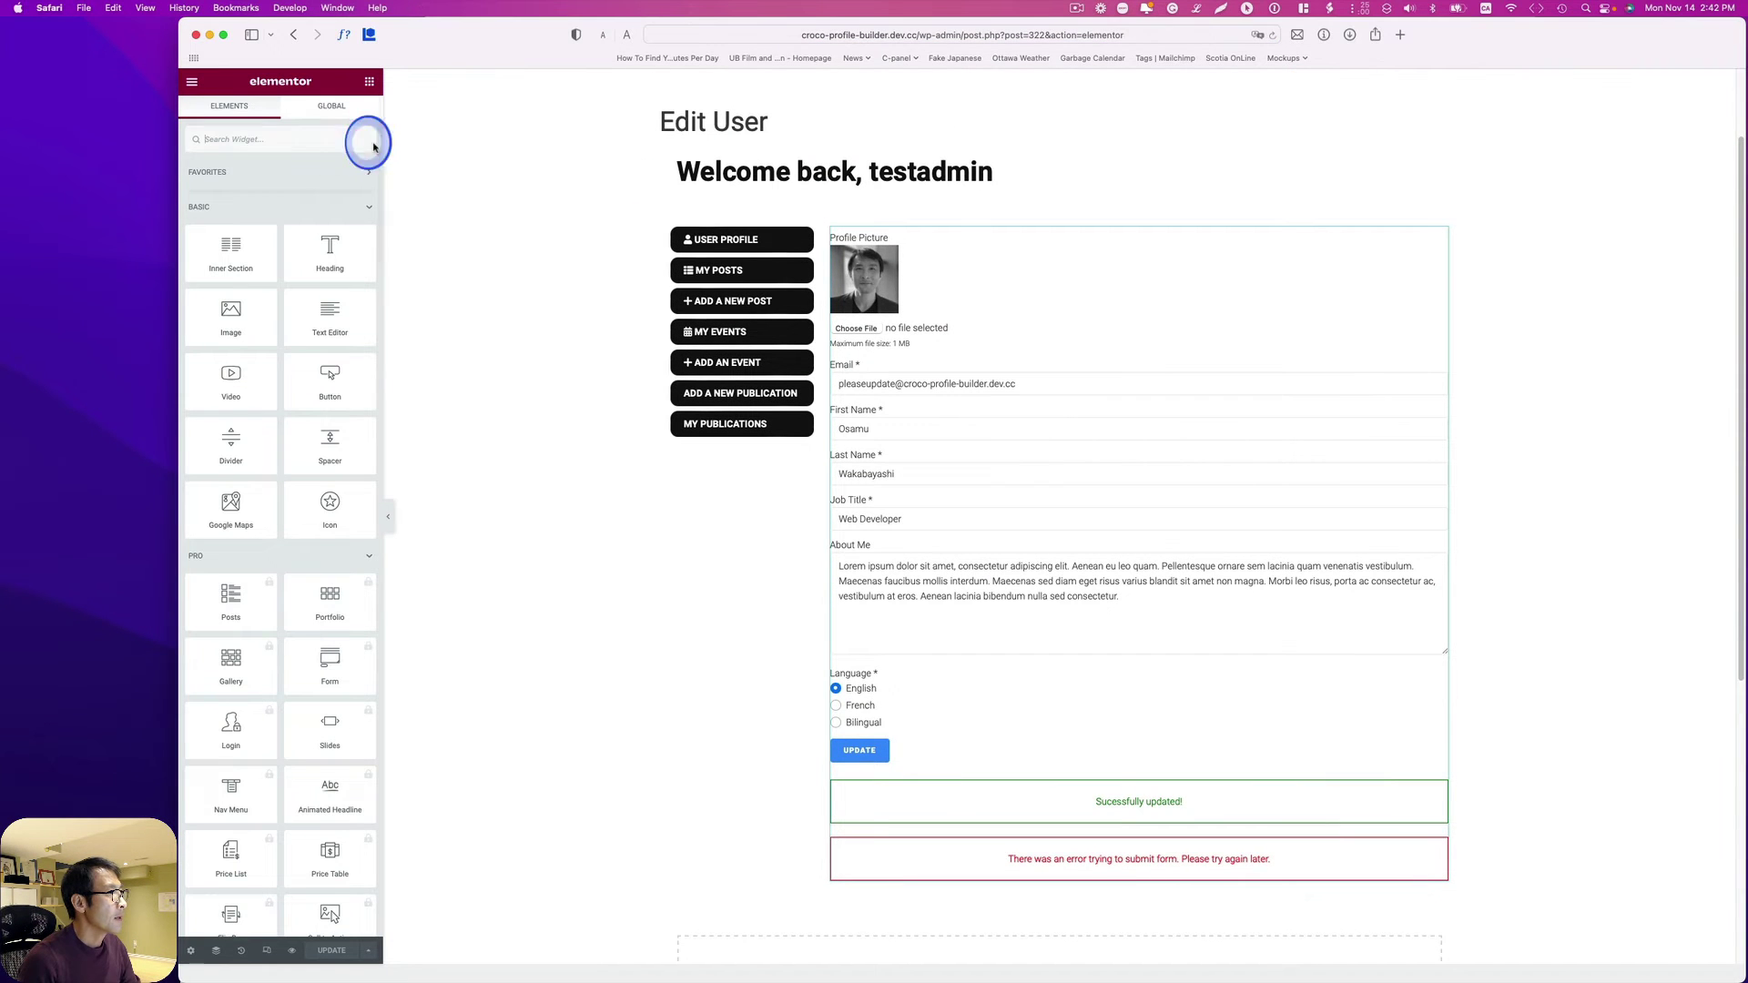
Place an Alert widget above the profile form and set its type to Success
text(Ale)
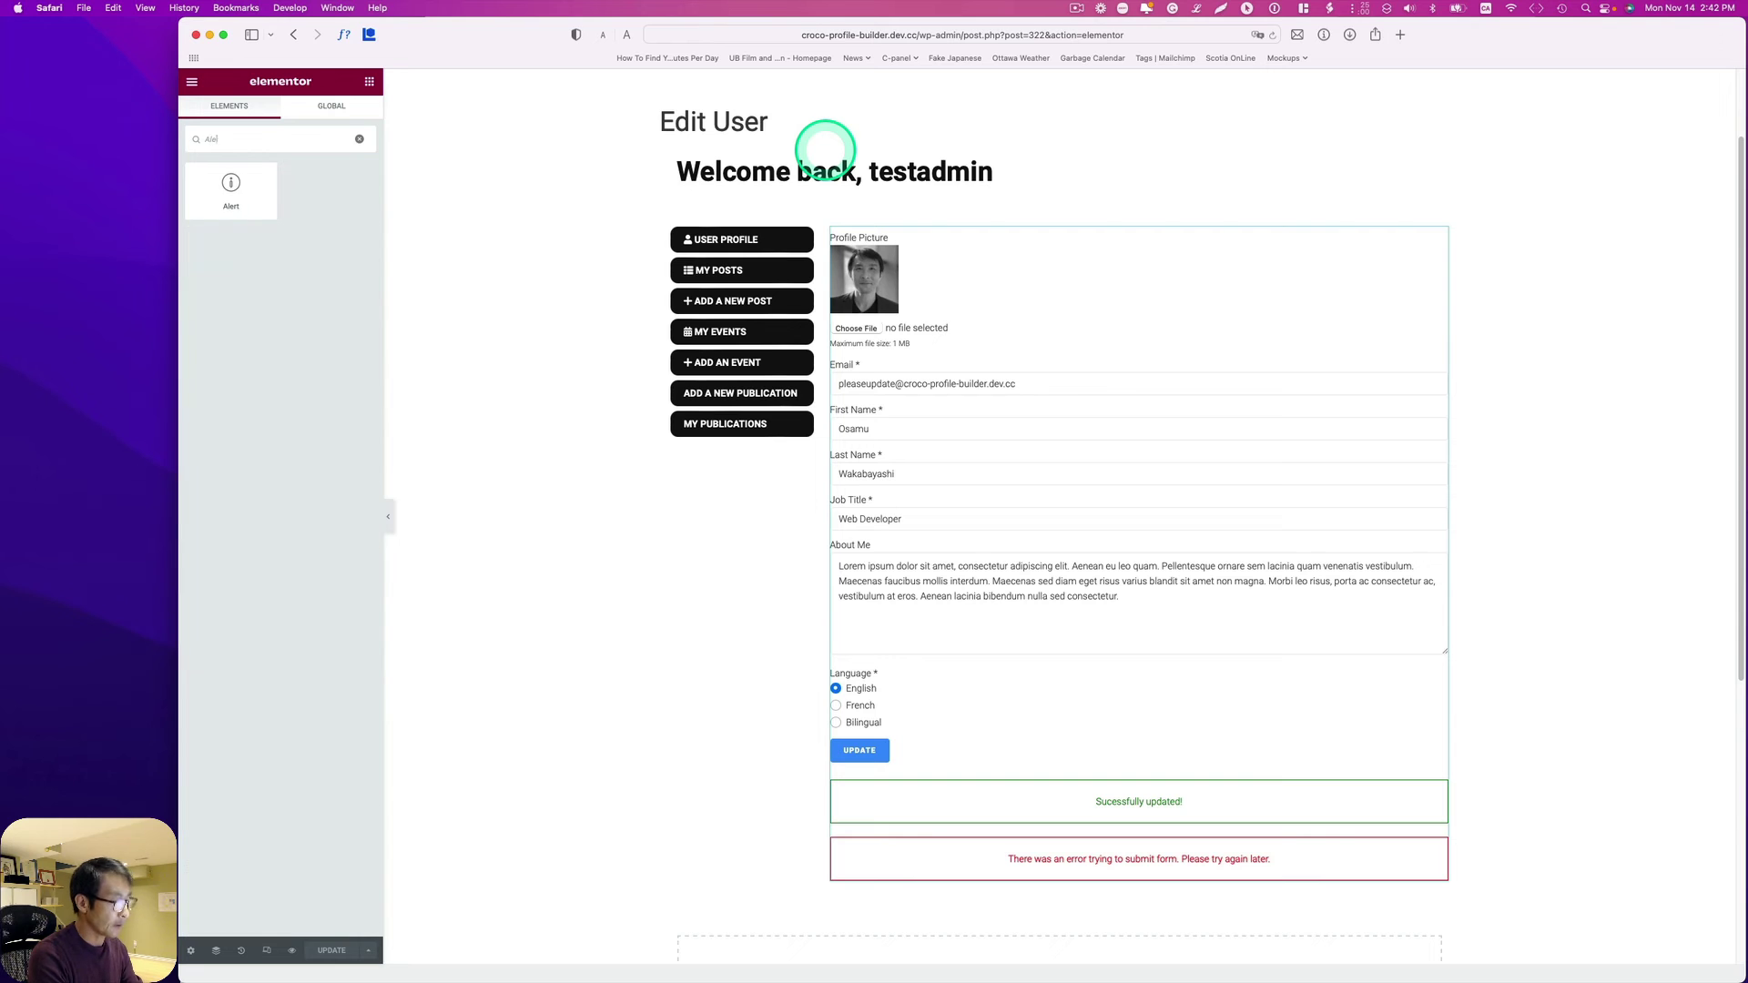
text(rt)
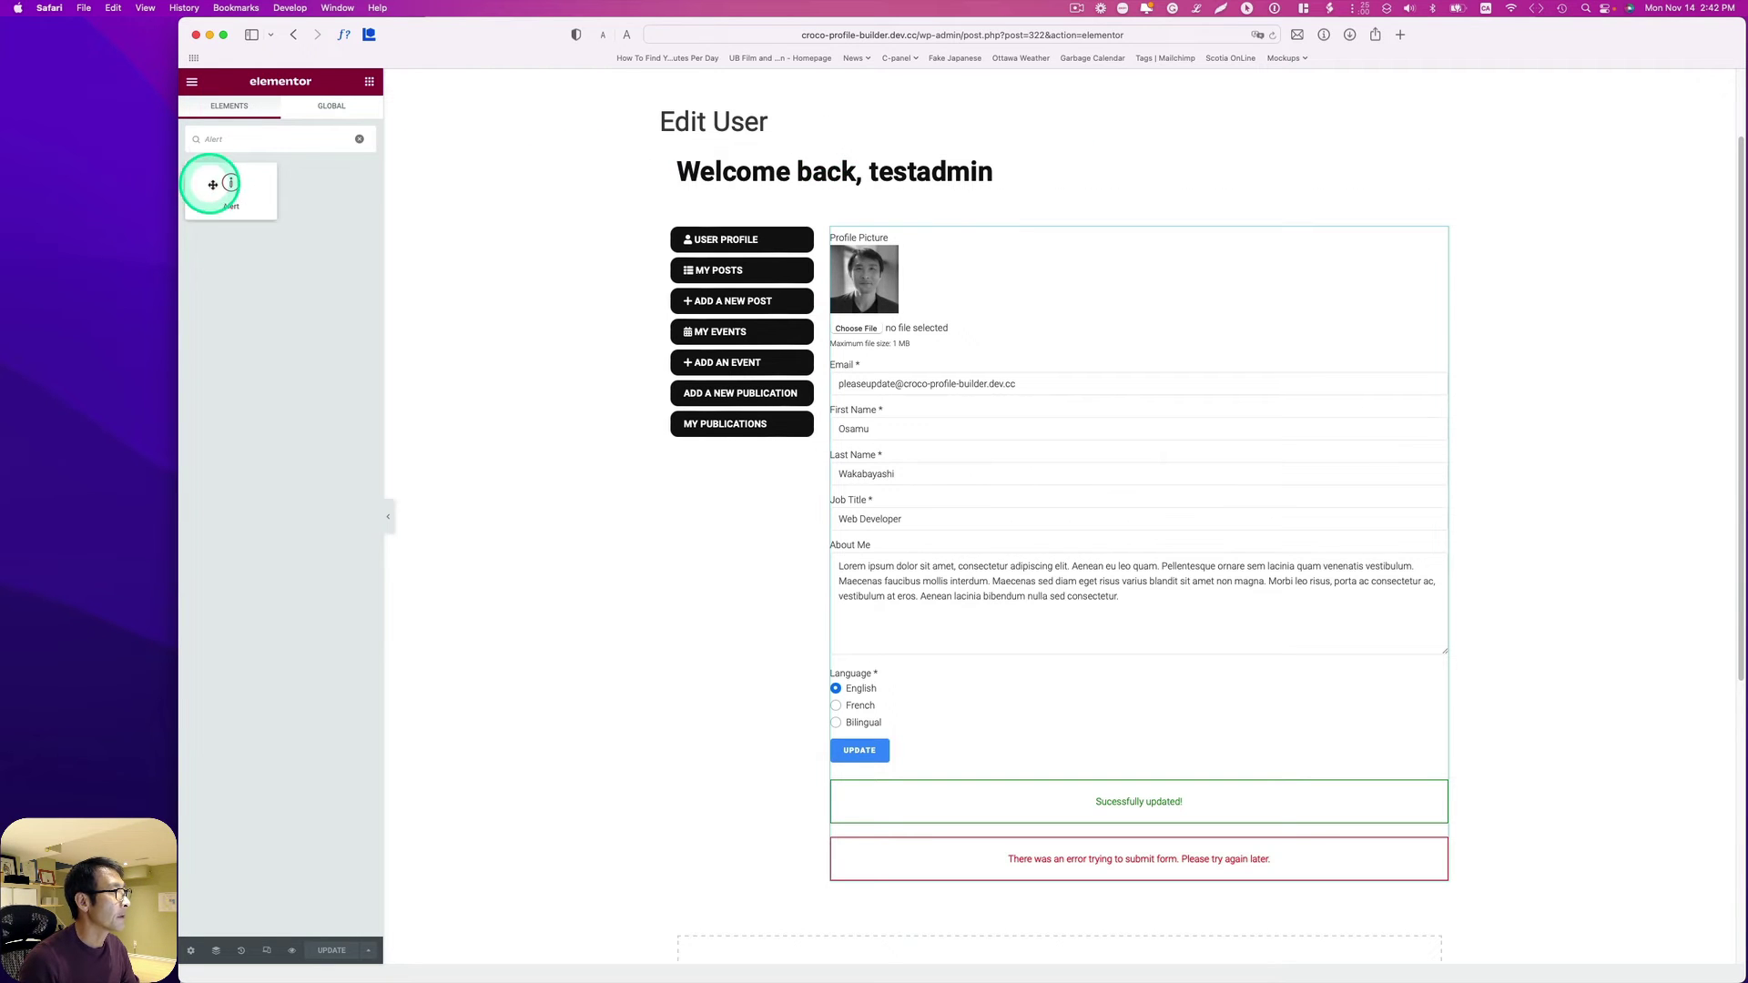
drag(213, 186, 910, 309)
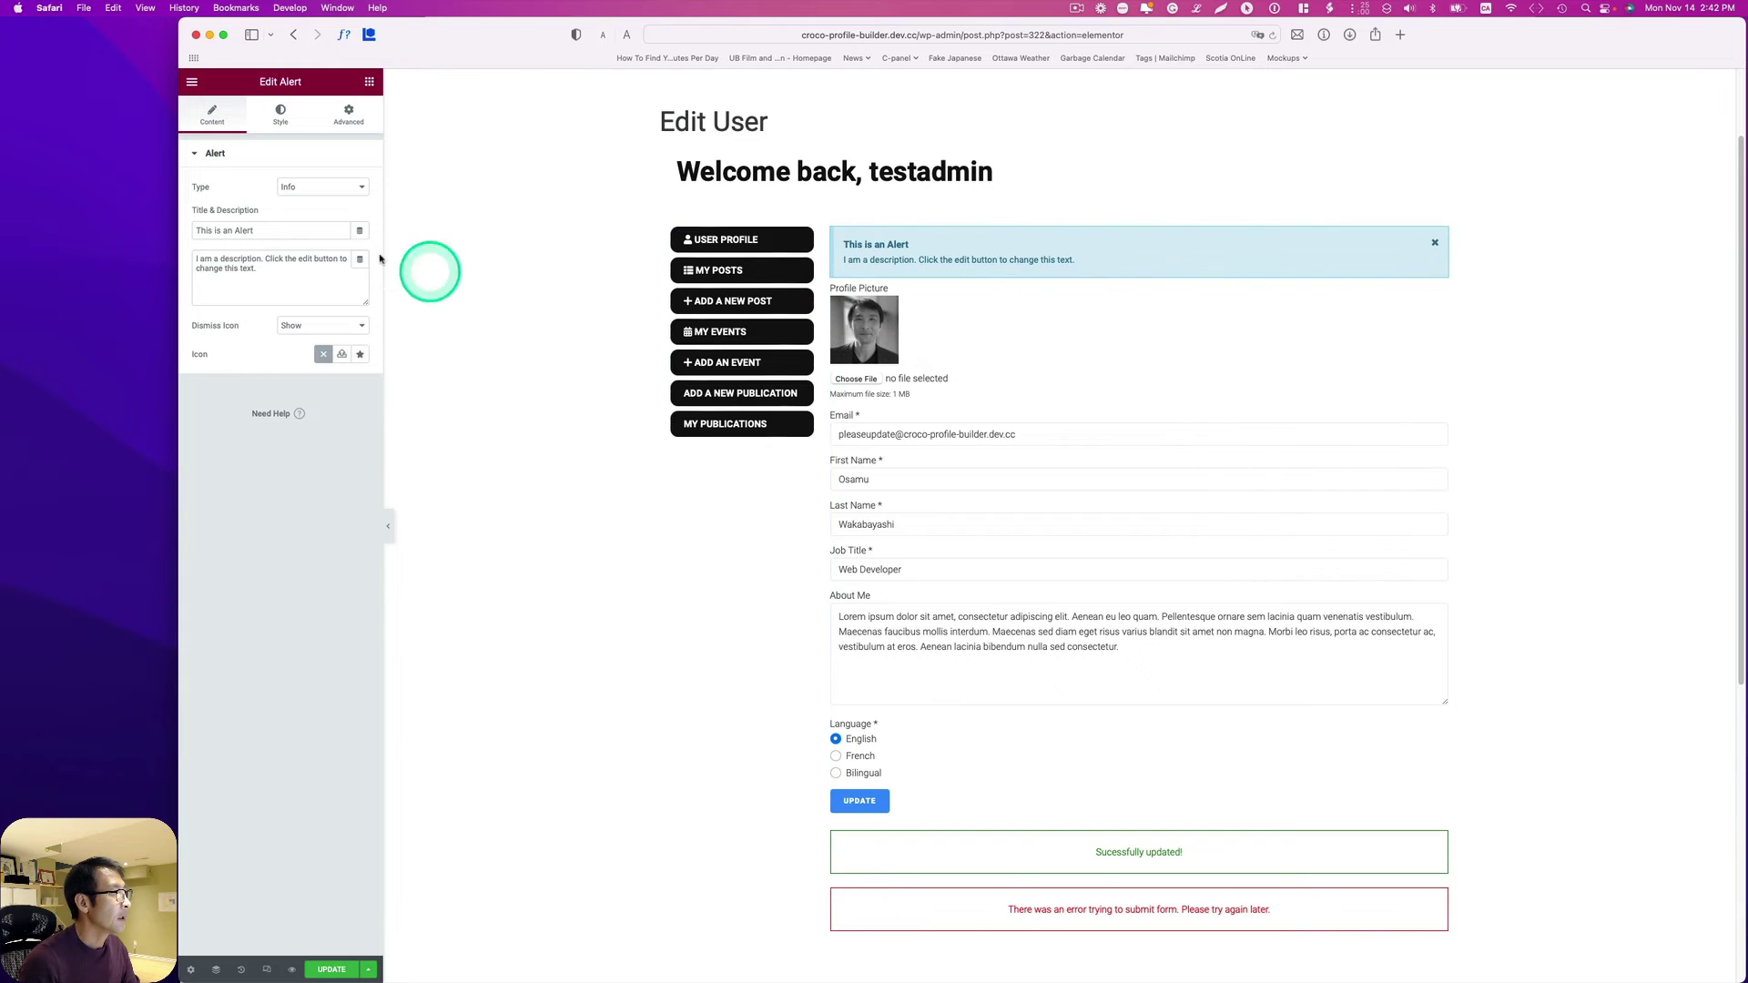
click(334, 202)
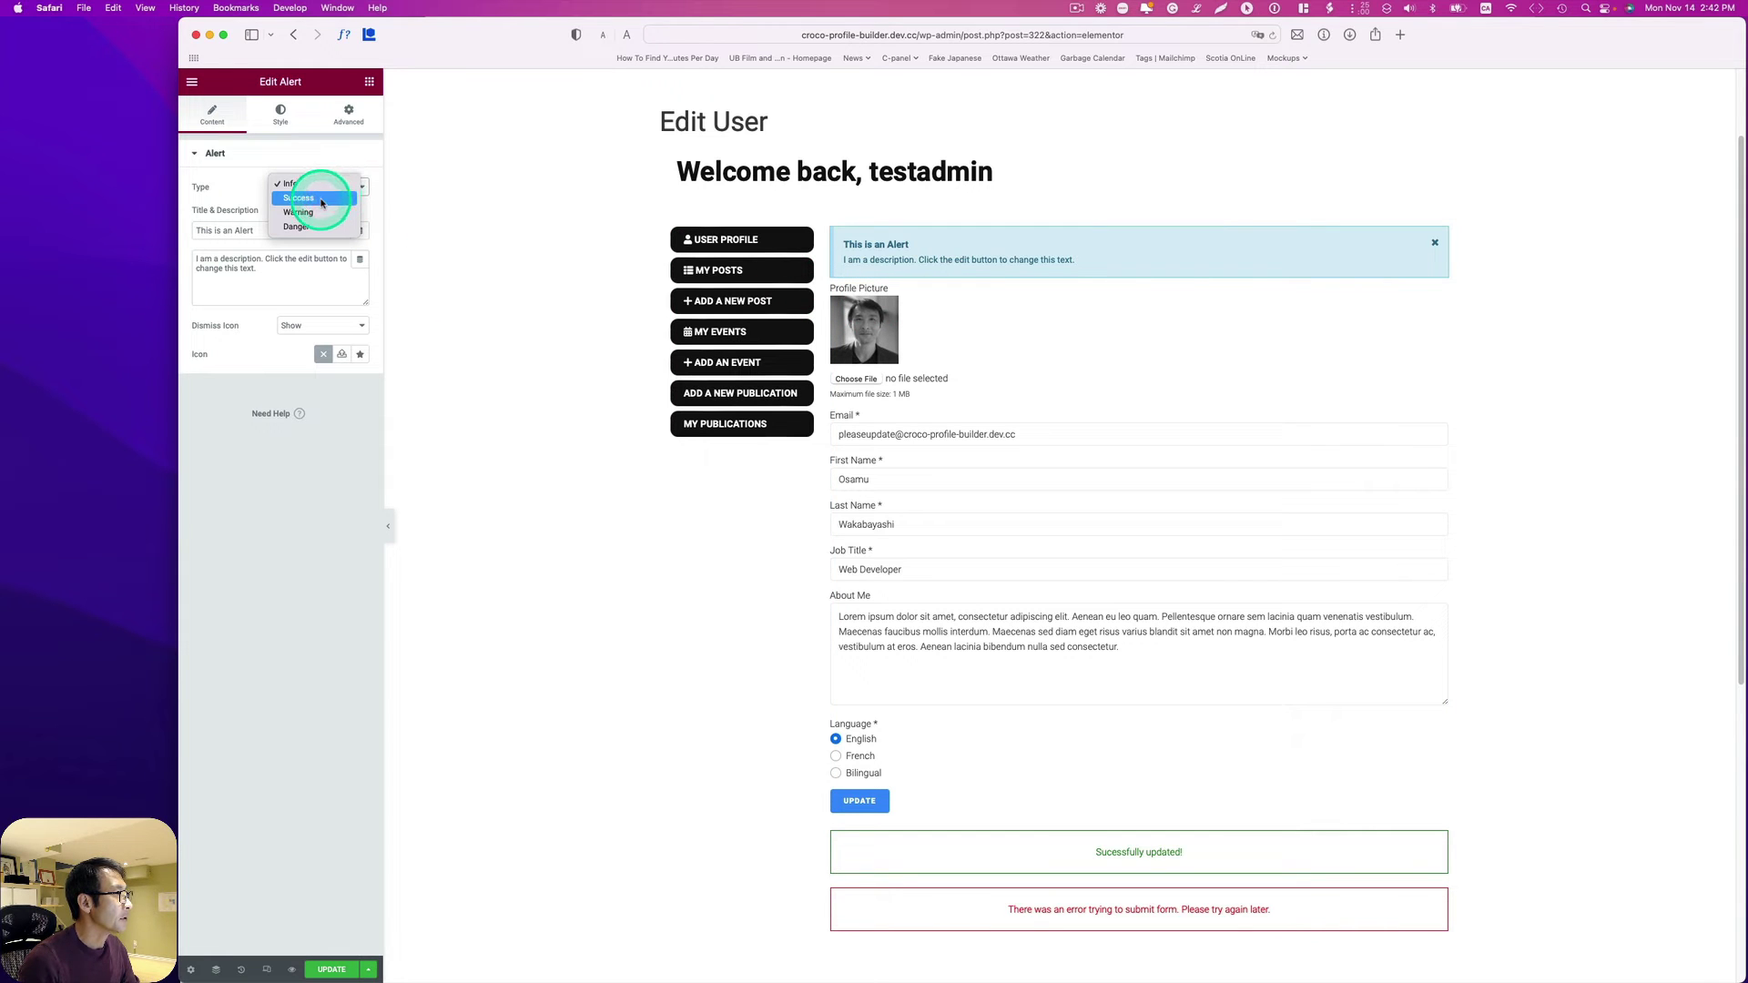
click(316, 204)
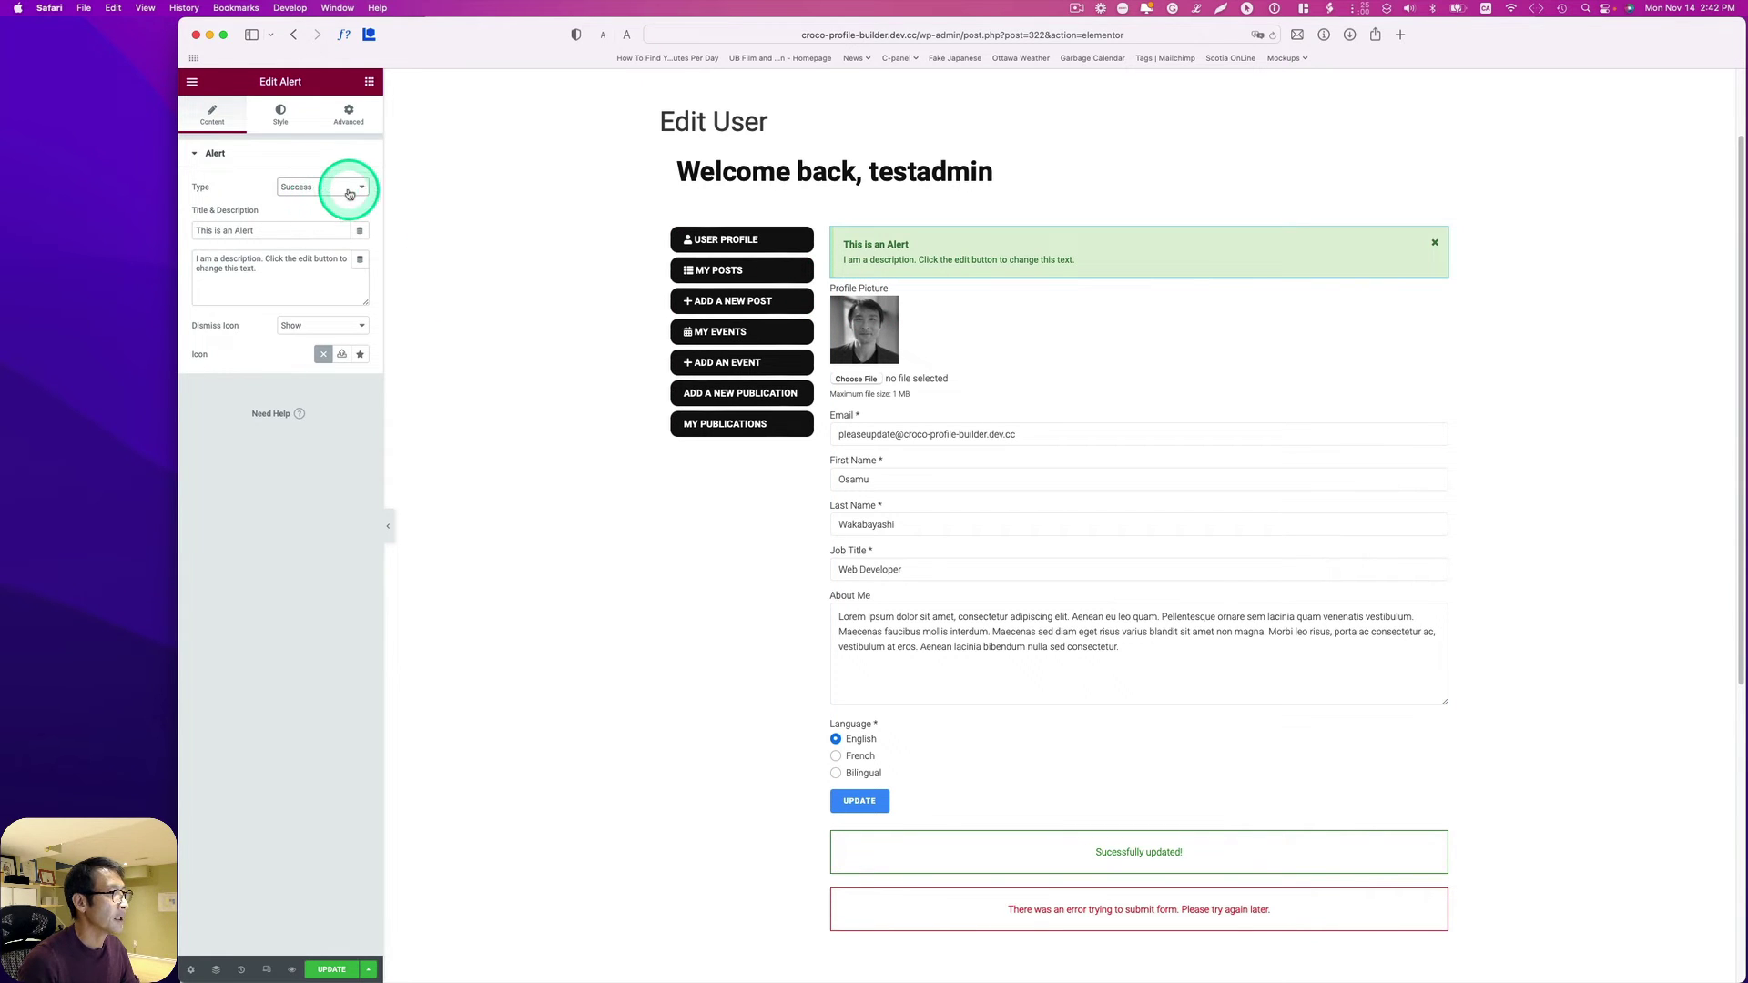
Title the alert 'Hooray!' with description 'All fields are completed!' and save the template
triple_click(285, 231)
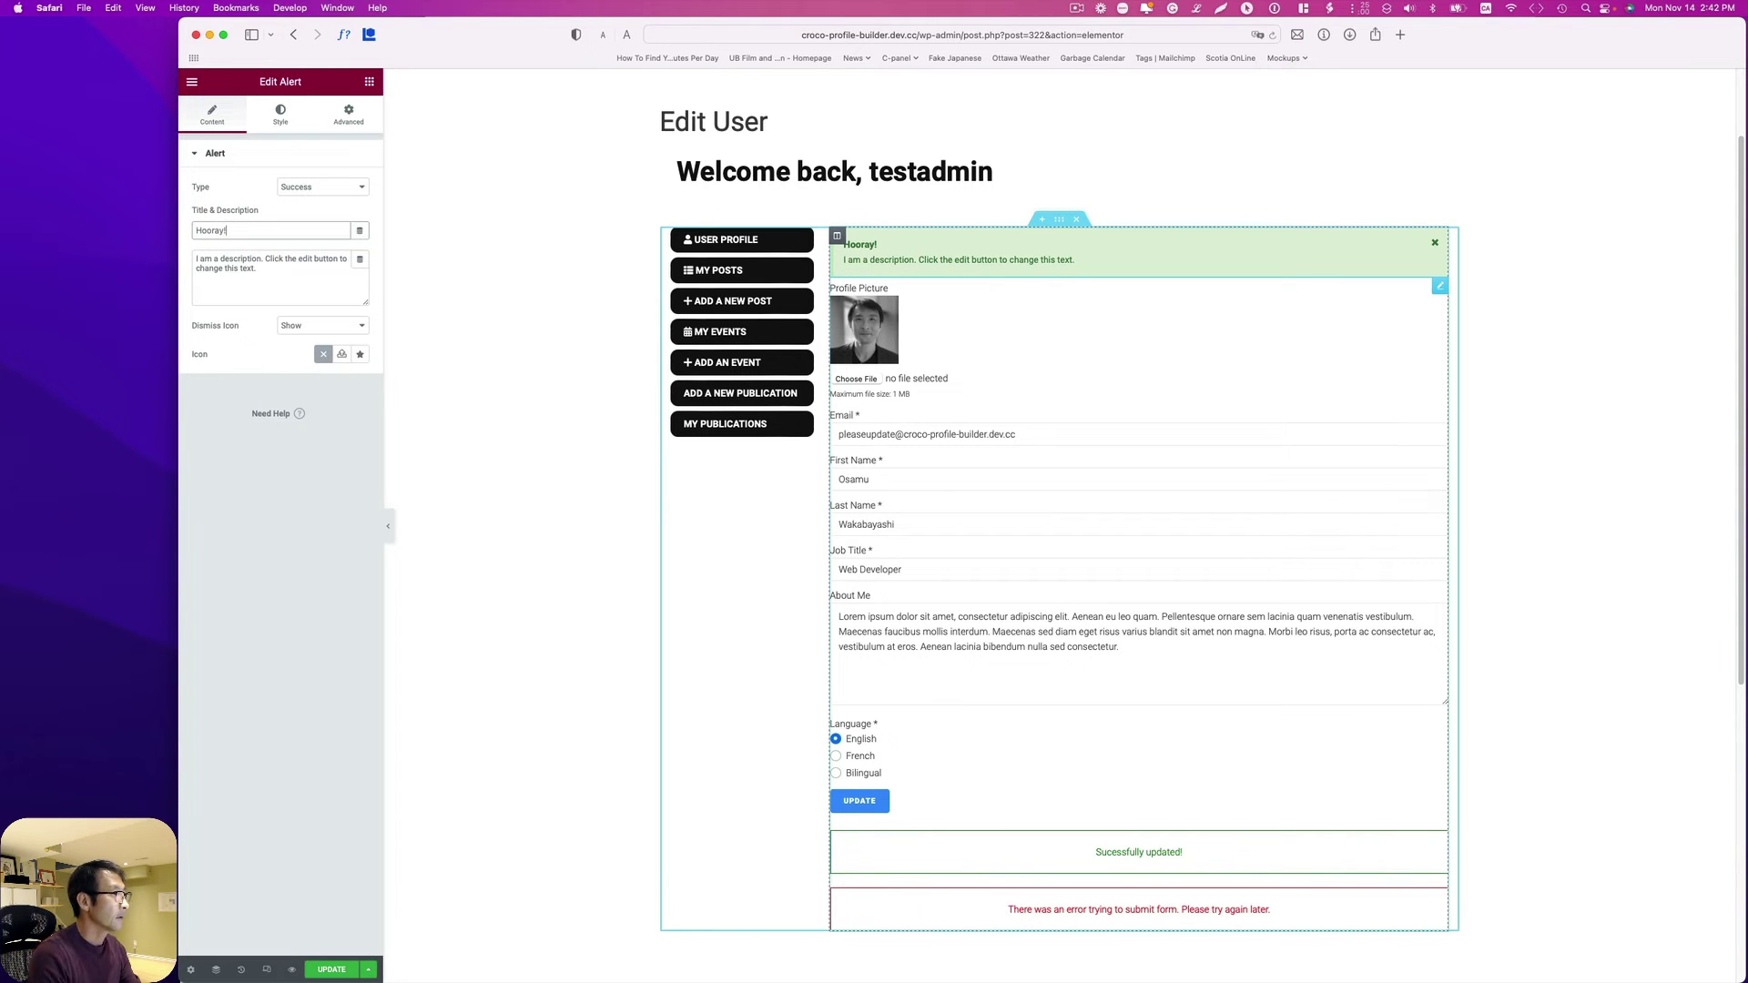
key(Tab)
text(All f)
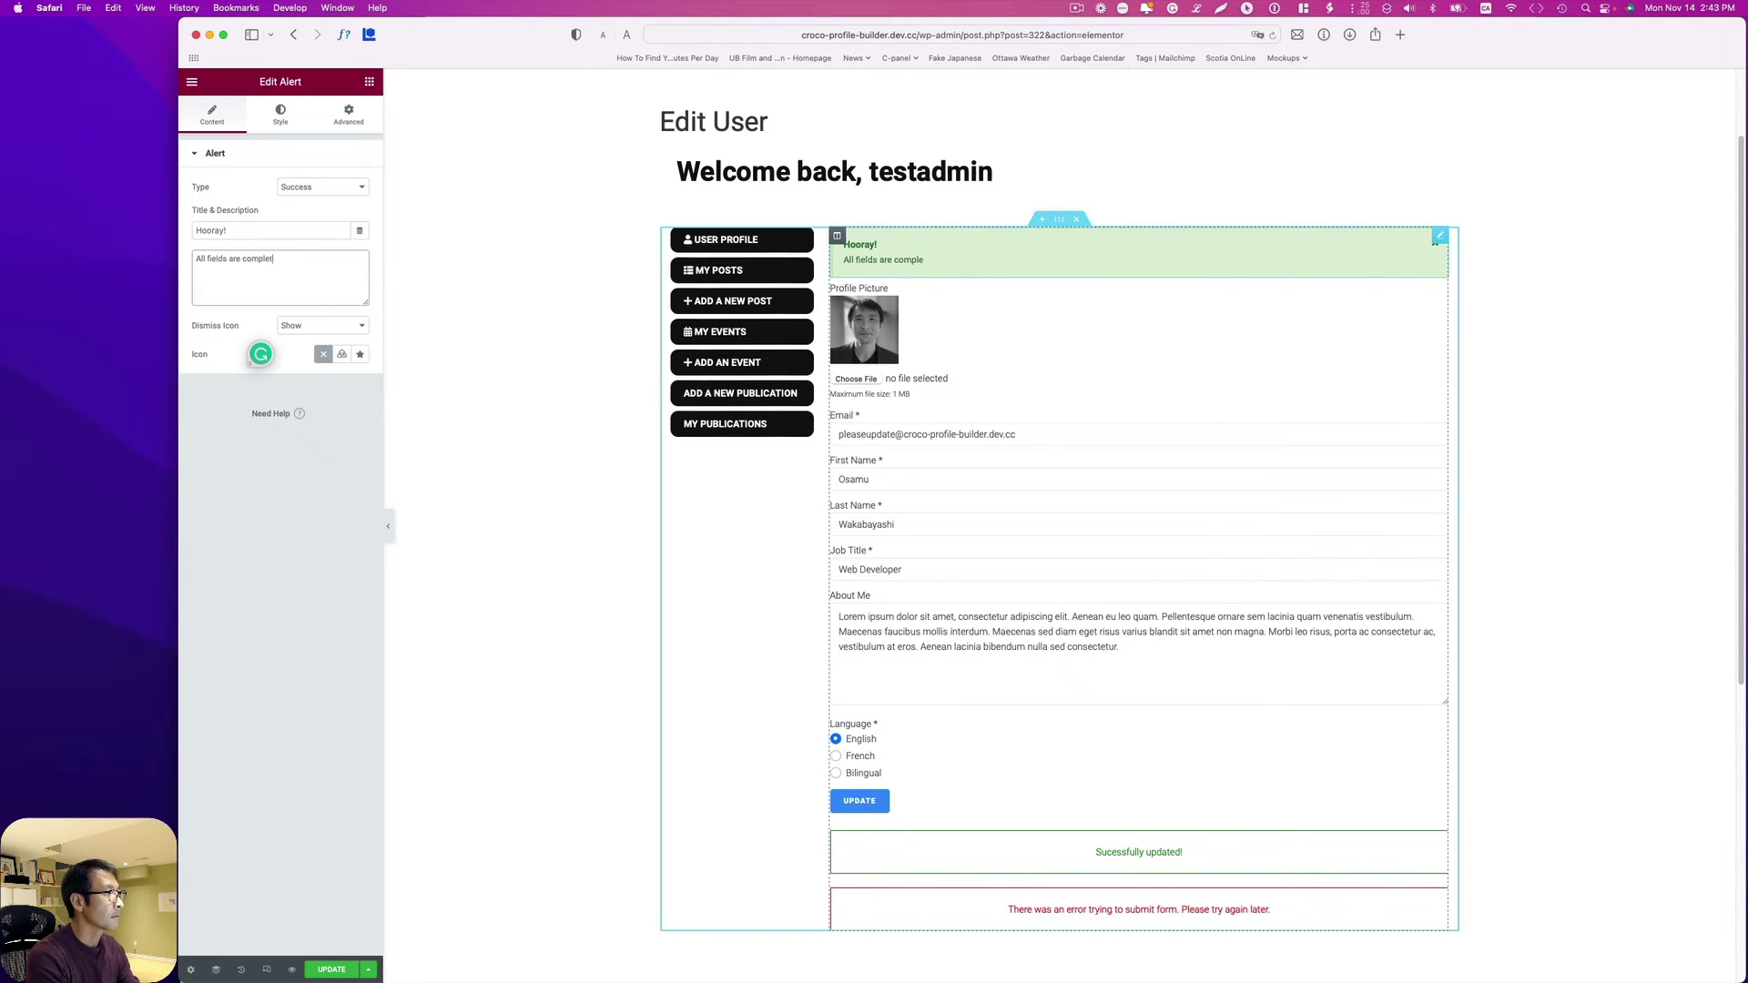
text(ields are completed!)
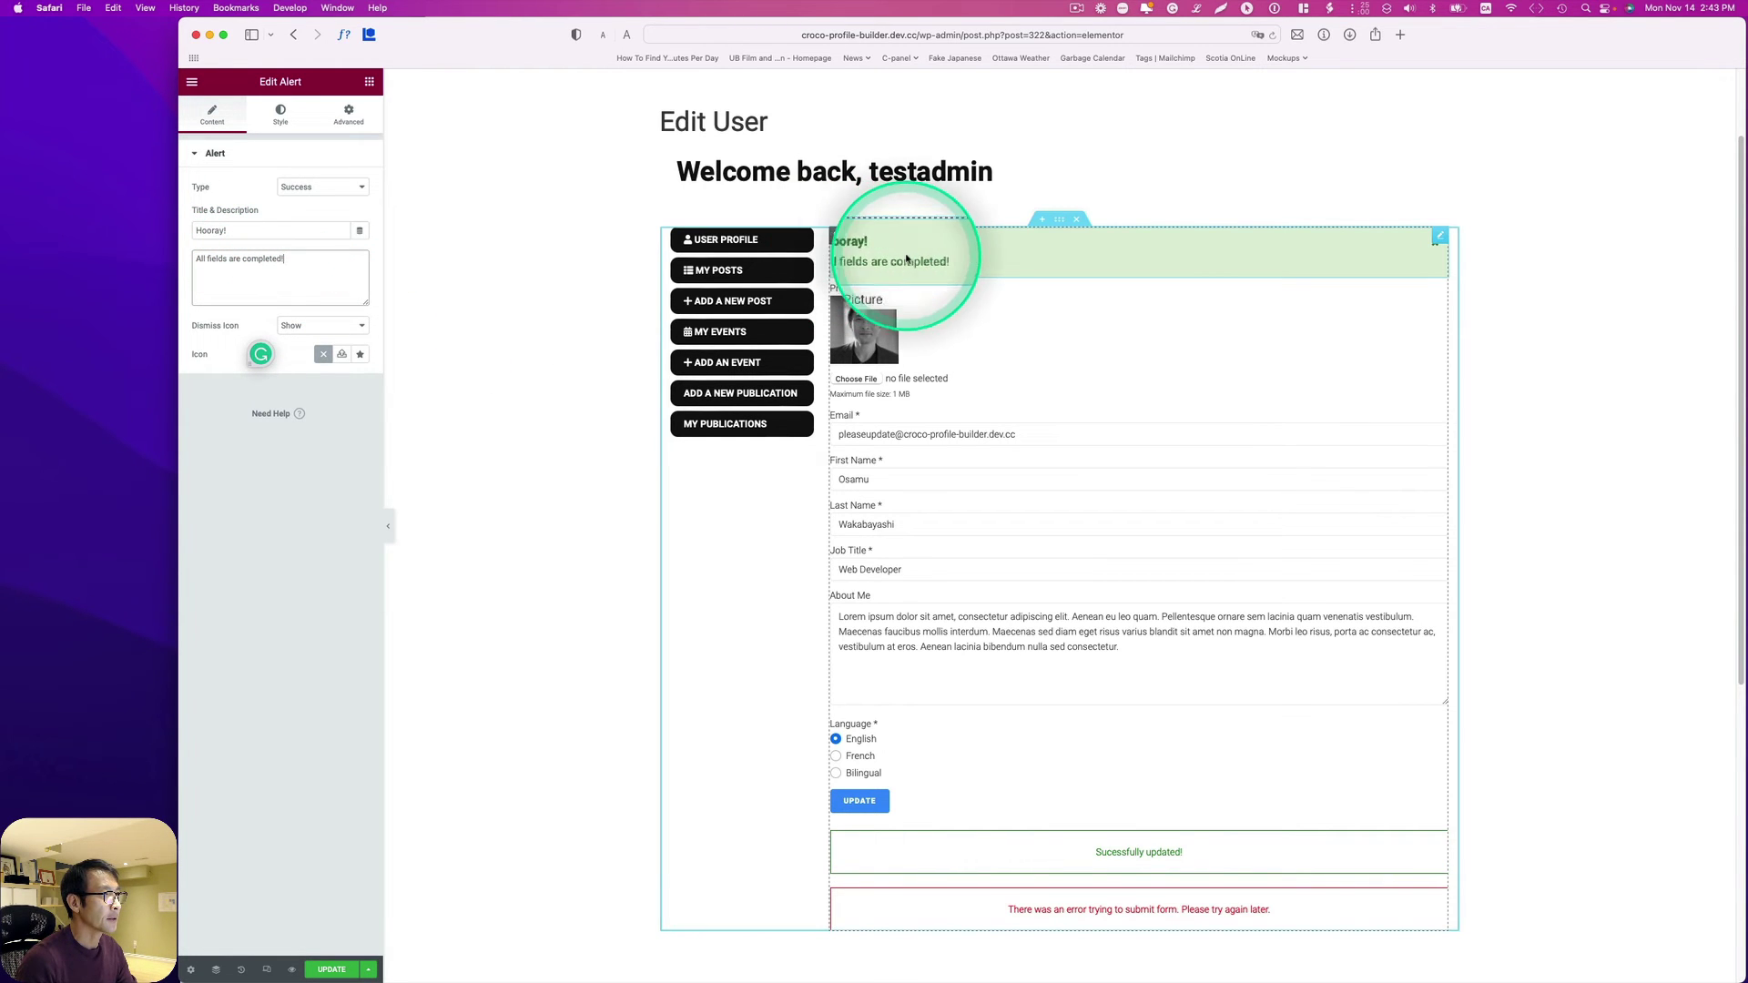
click(332, 969)
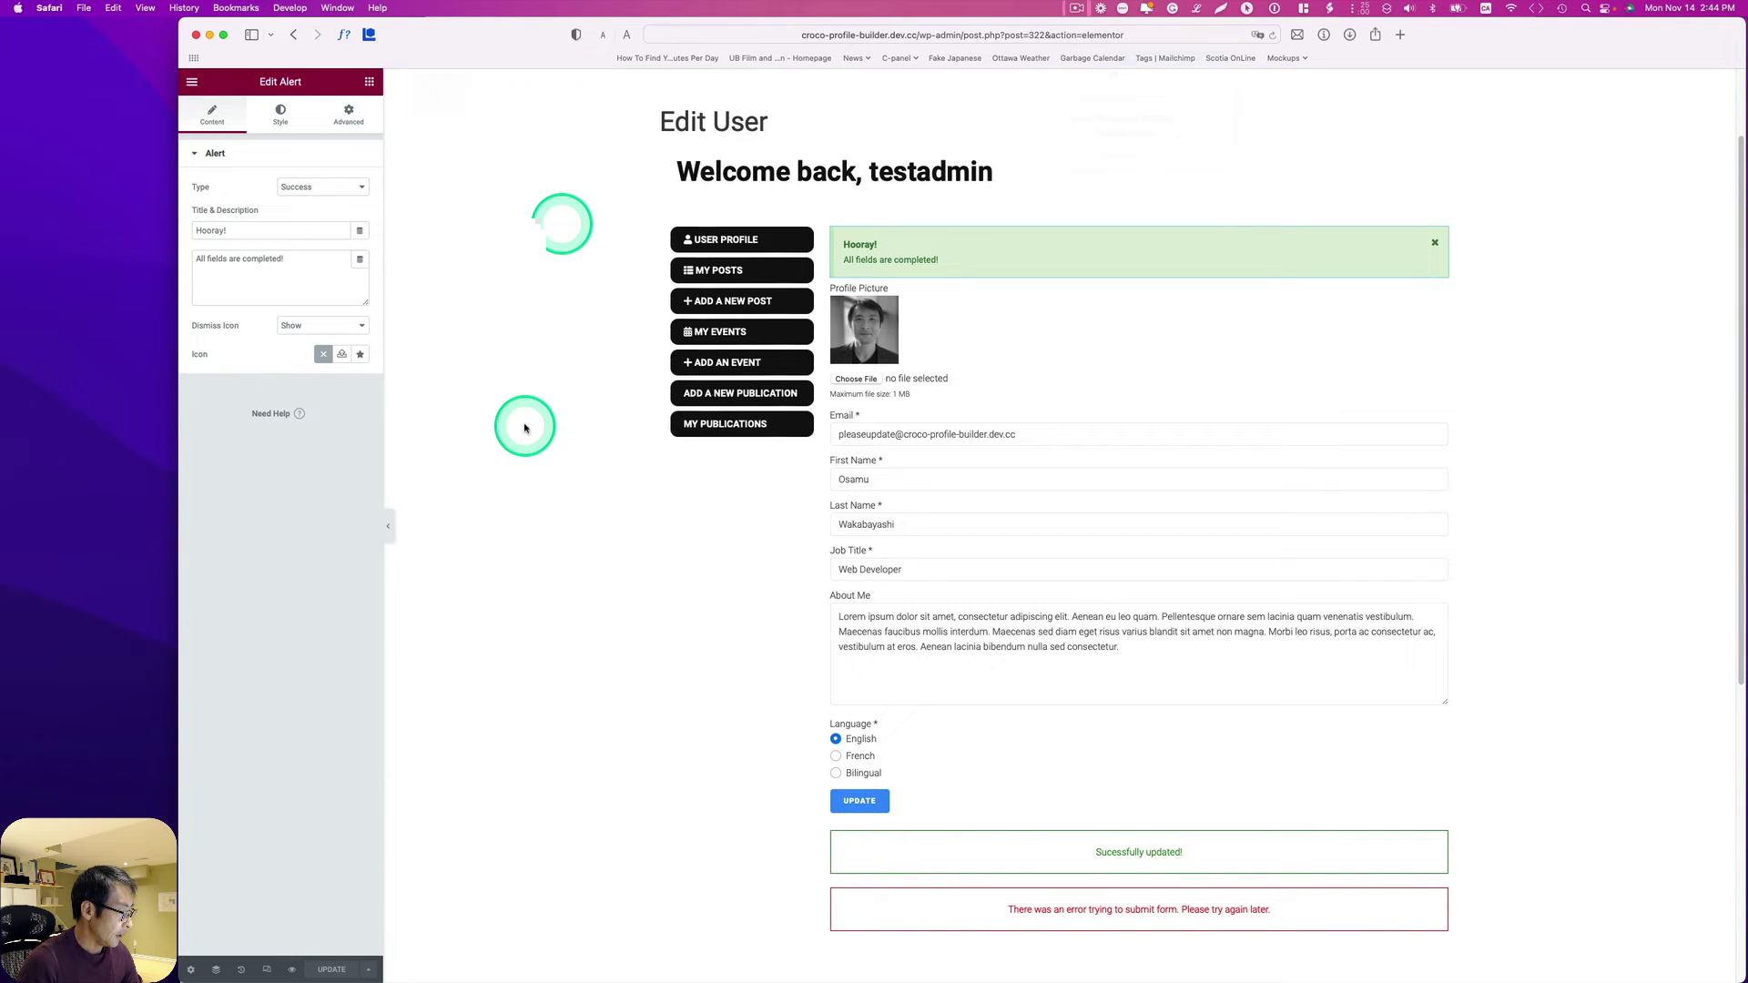
Enable the alert's Dynamic Visibility with the 'User has required fields' condition
click(353, 117)
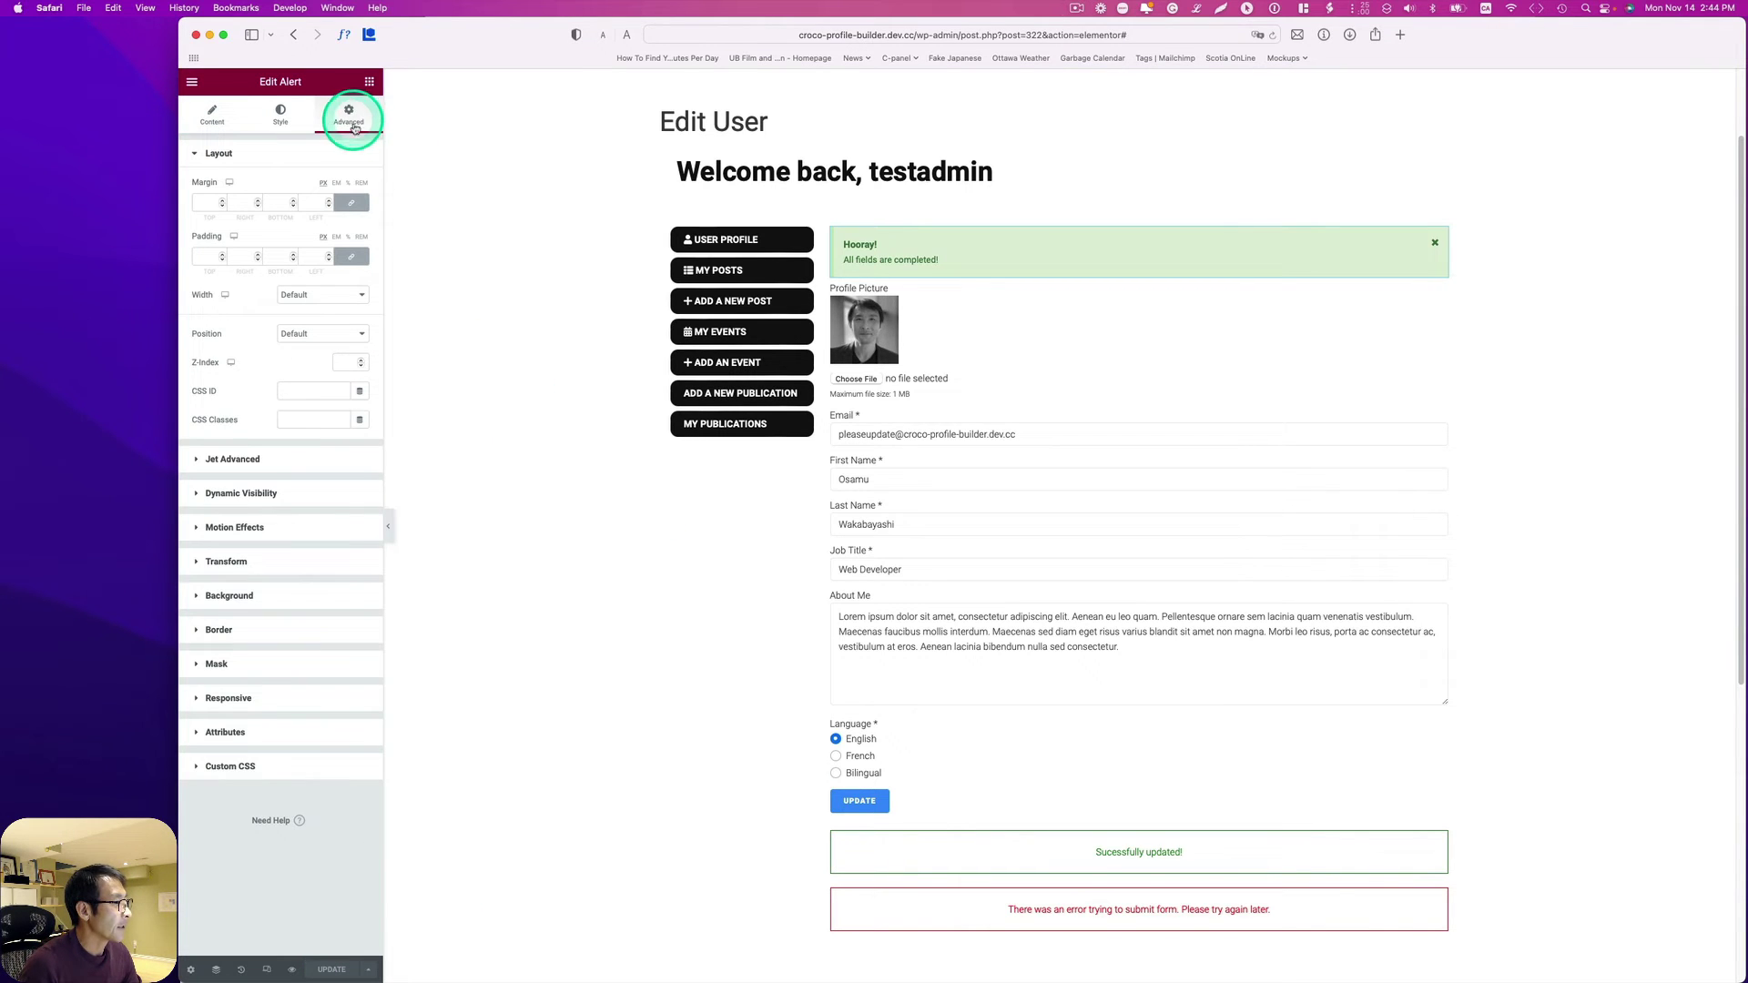
click(273, 494)
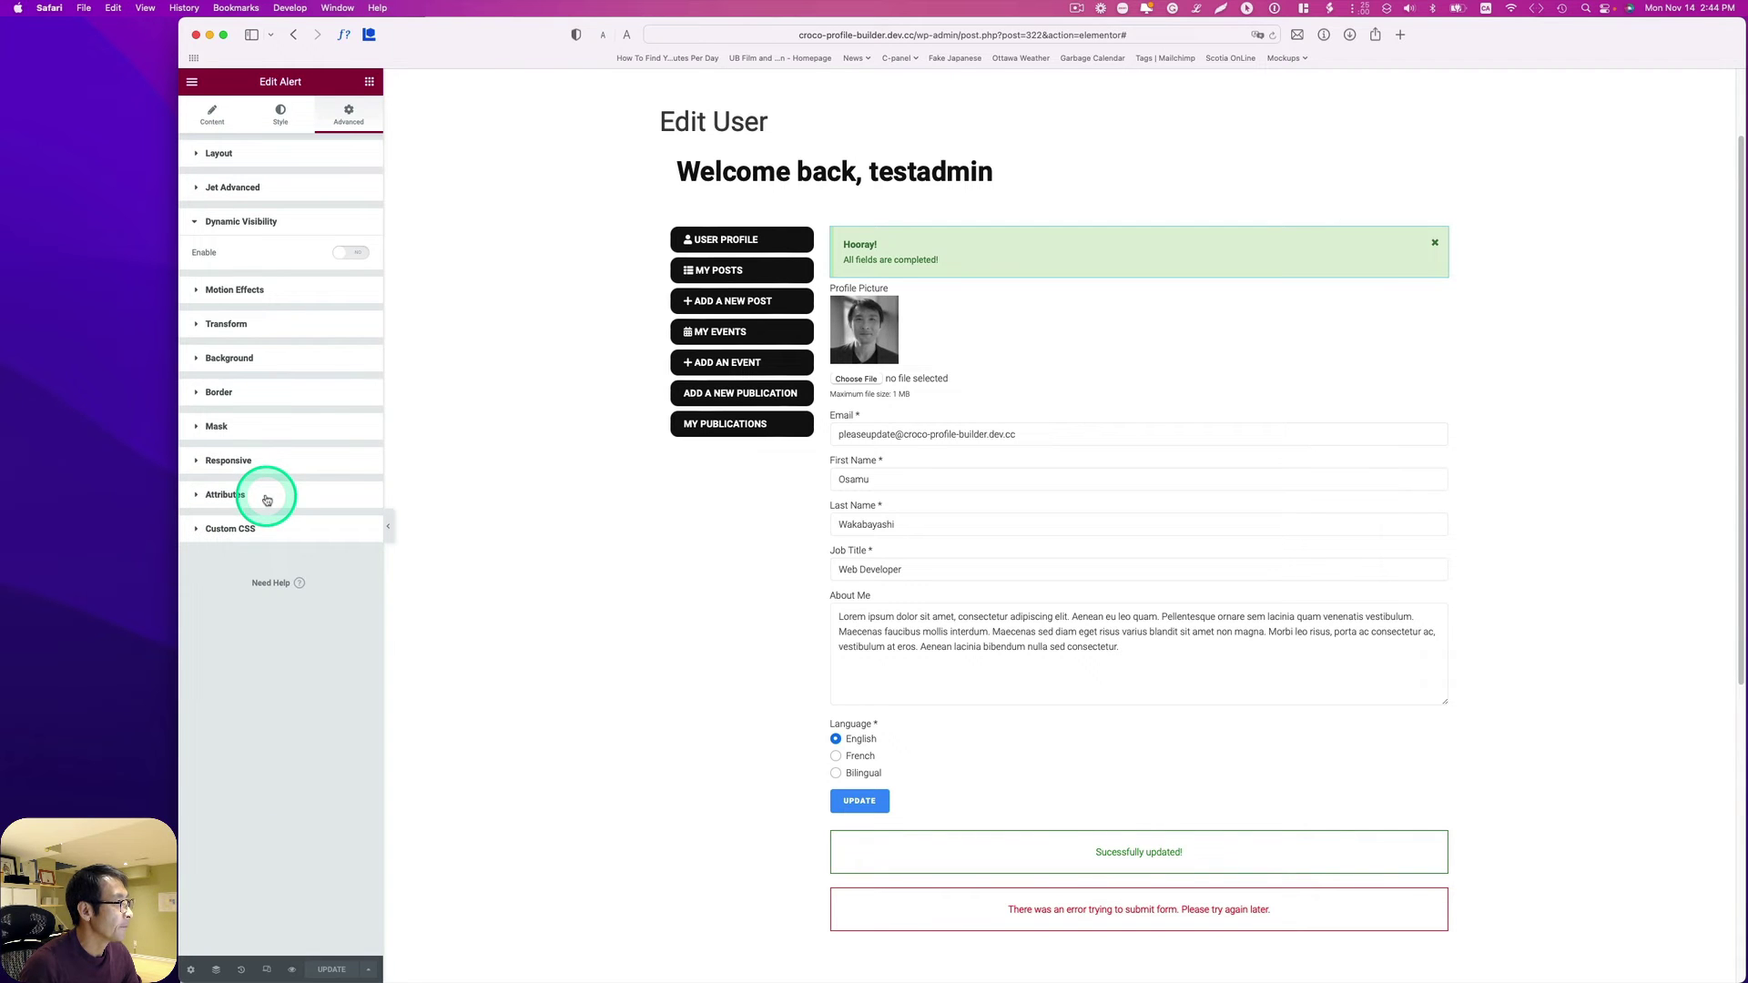
click(345, 253)
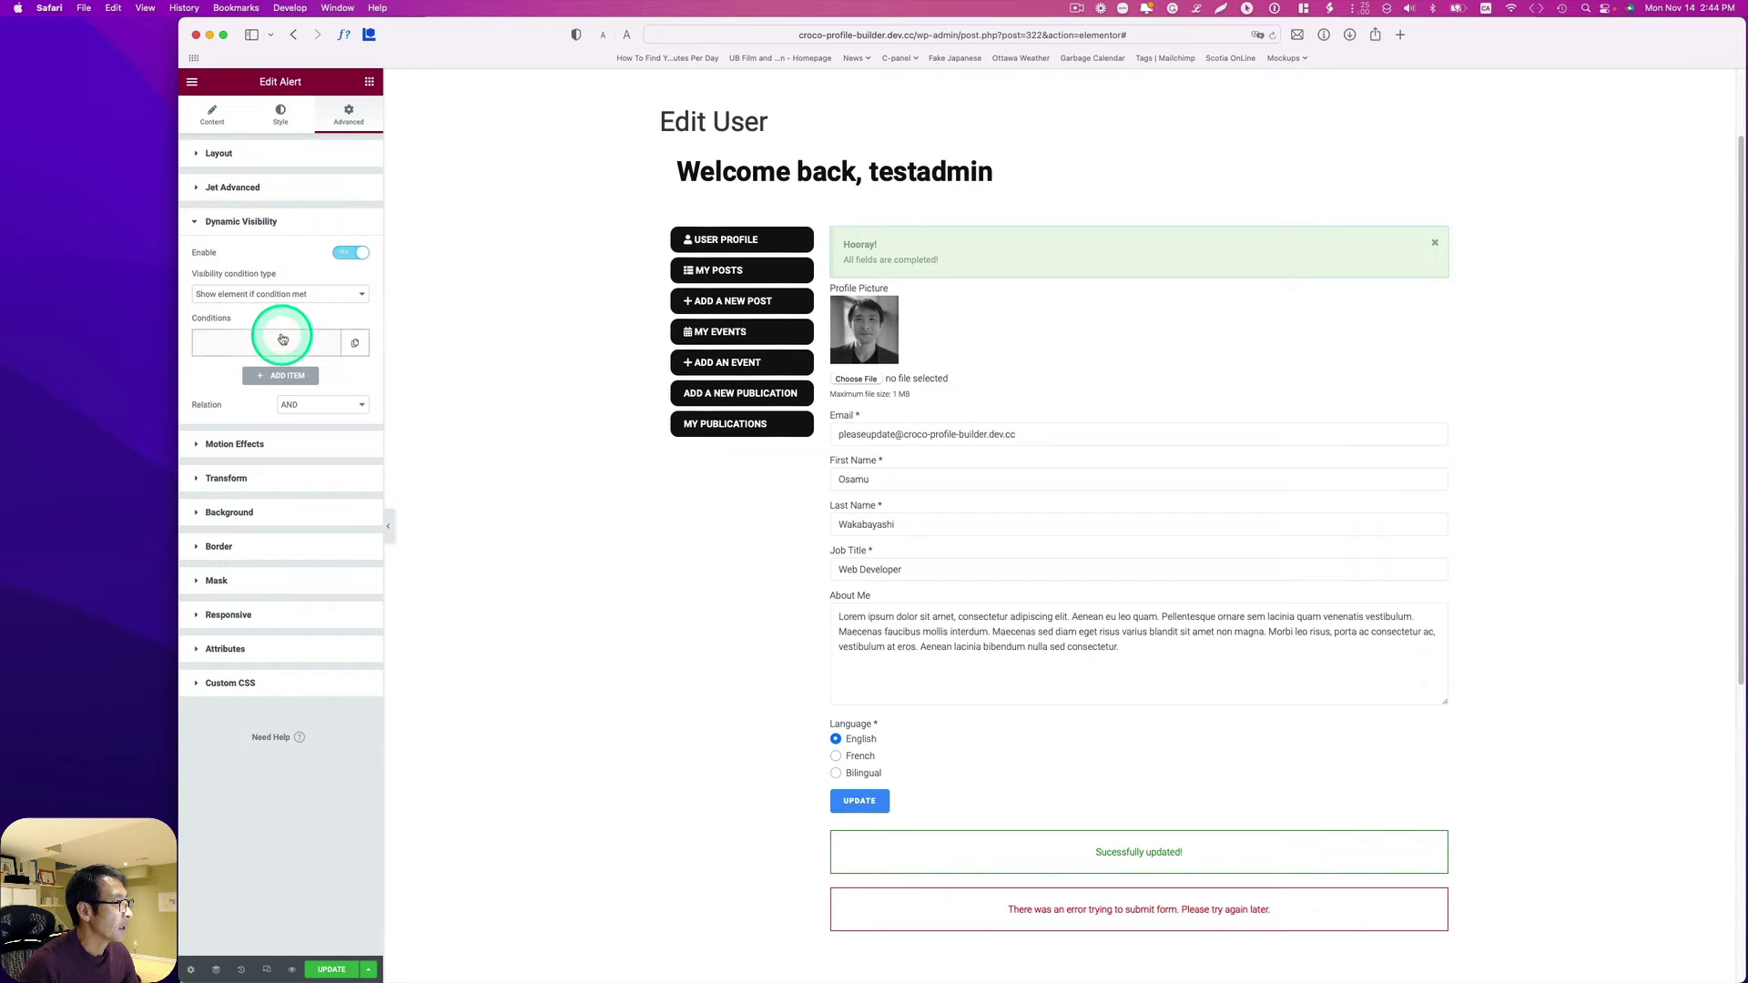
click(282, 340)
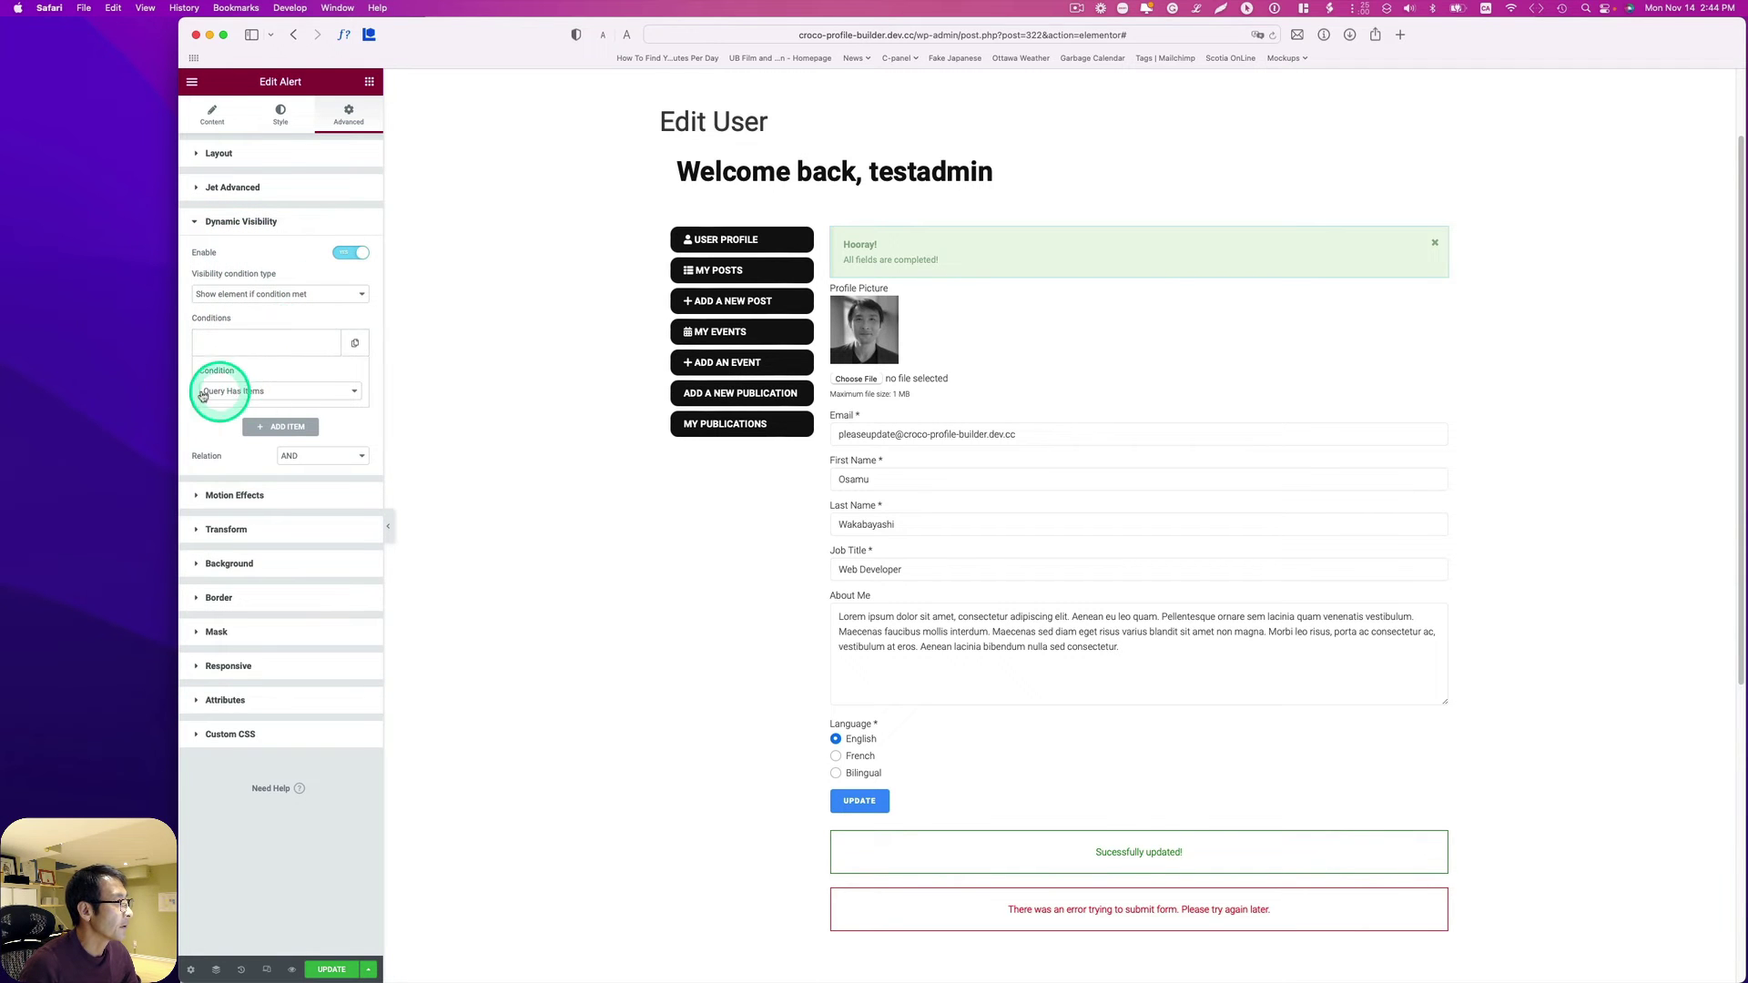
click(236, 393)
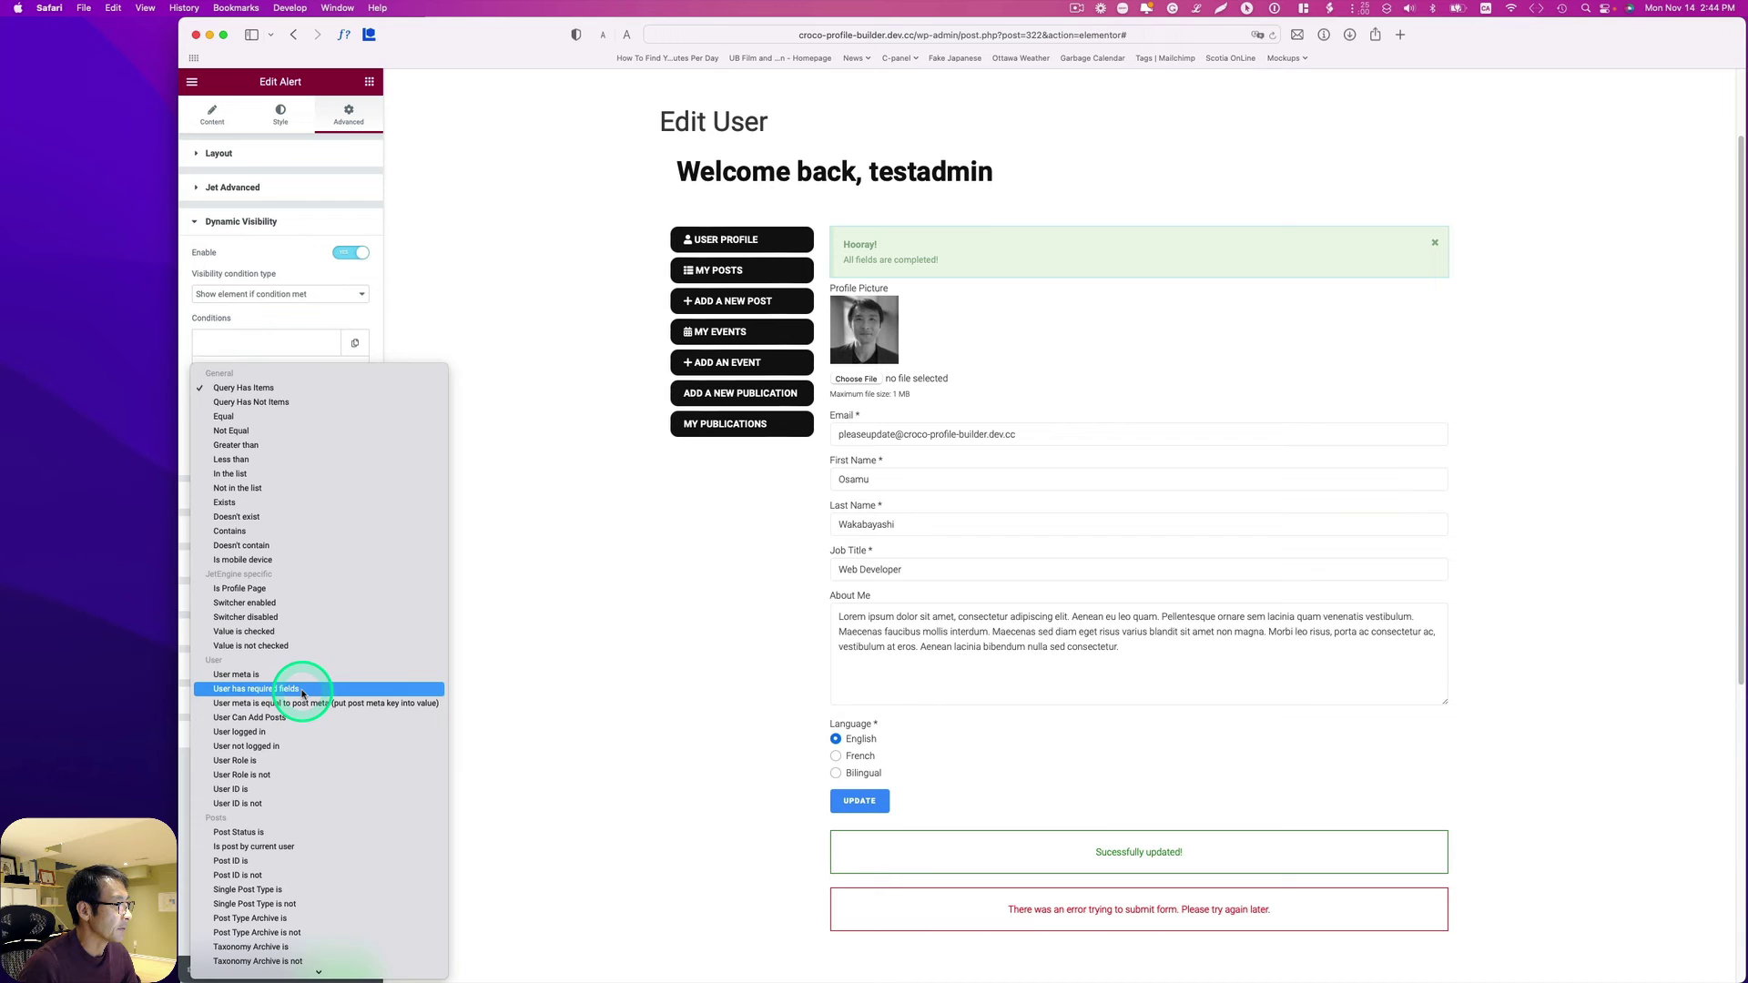
click(293, 695)
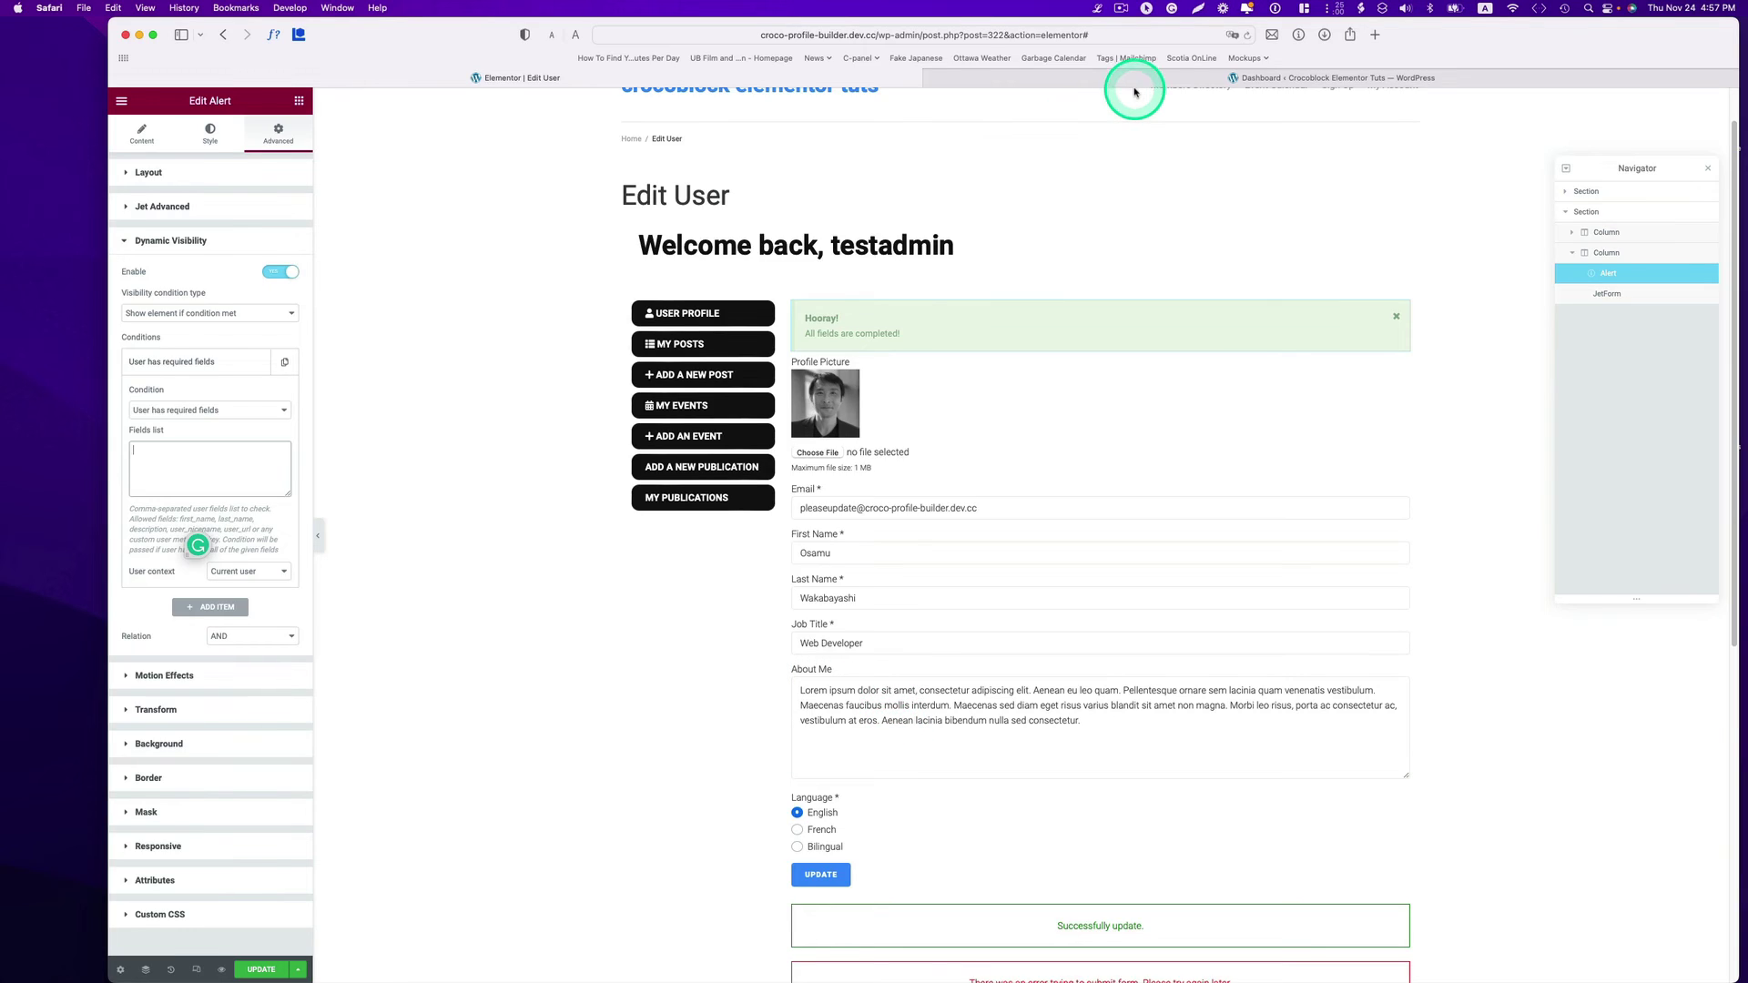
Open the User Profile meta box from JetEngine's Meta Boxes list
click(1127, 85)
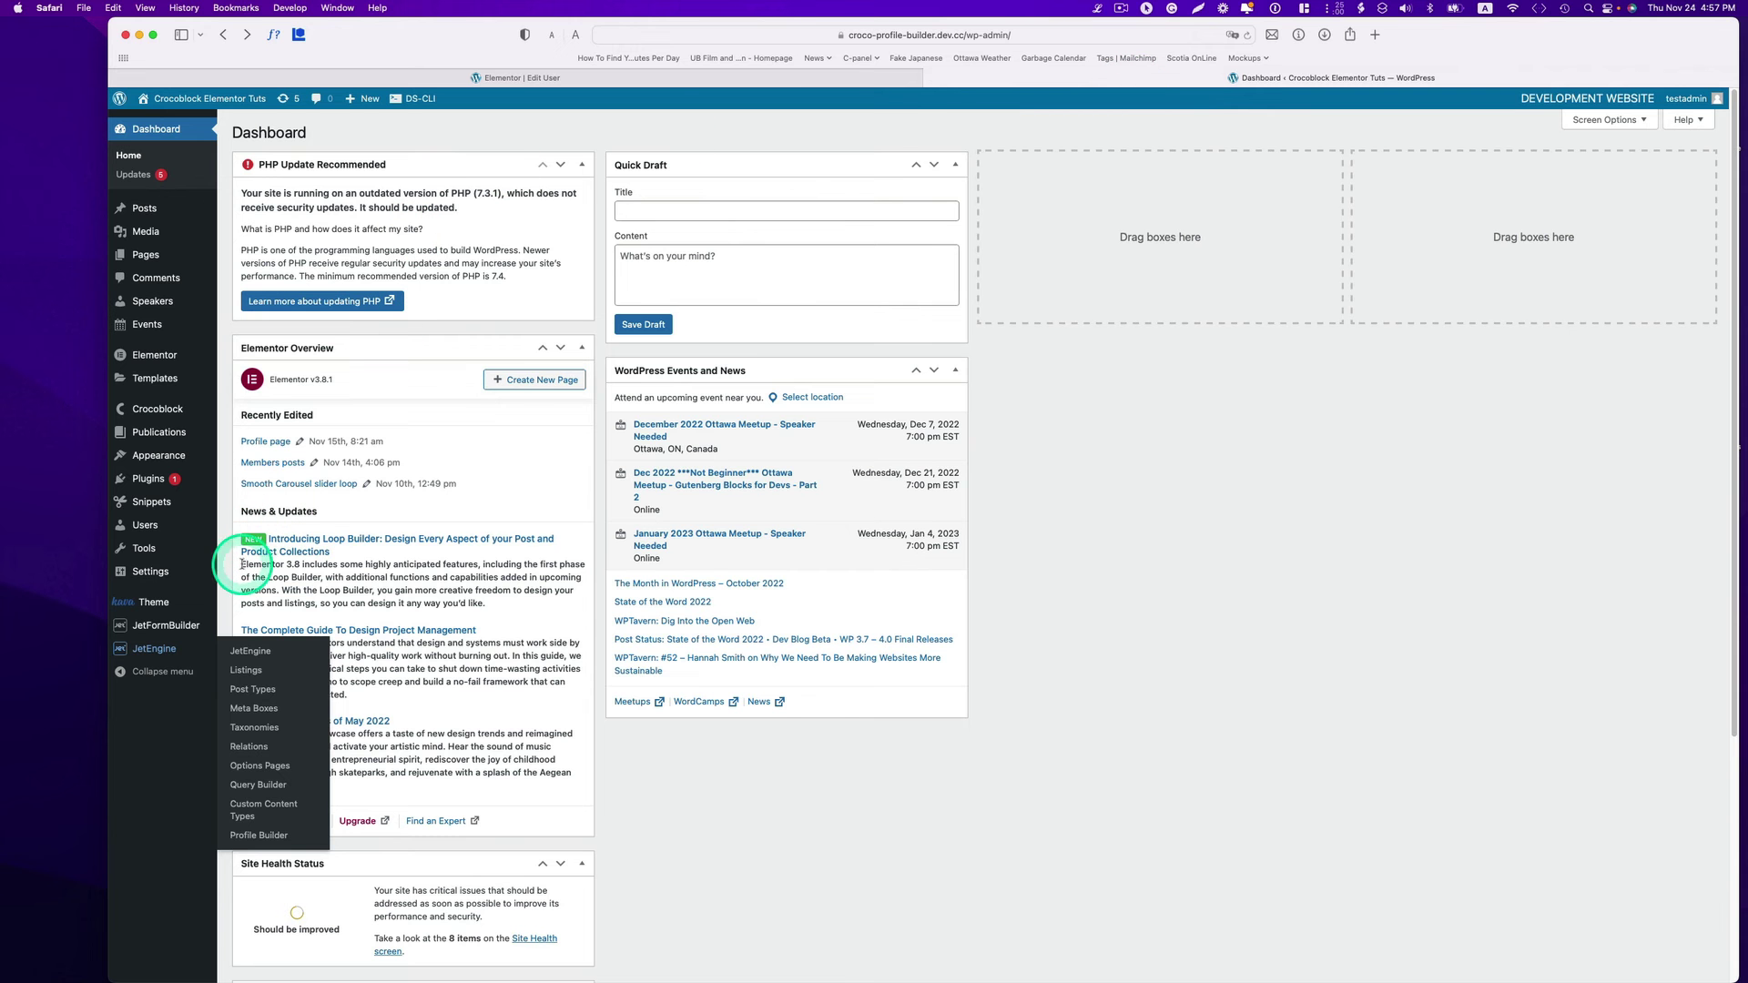
click(270, 712)
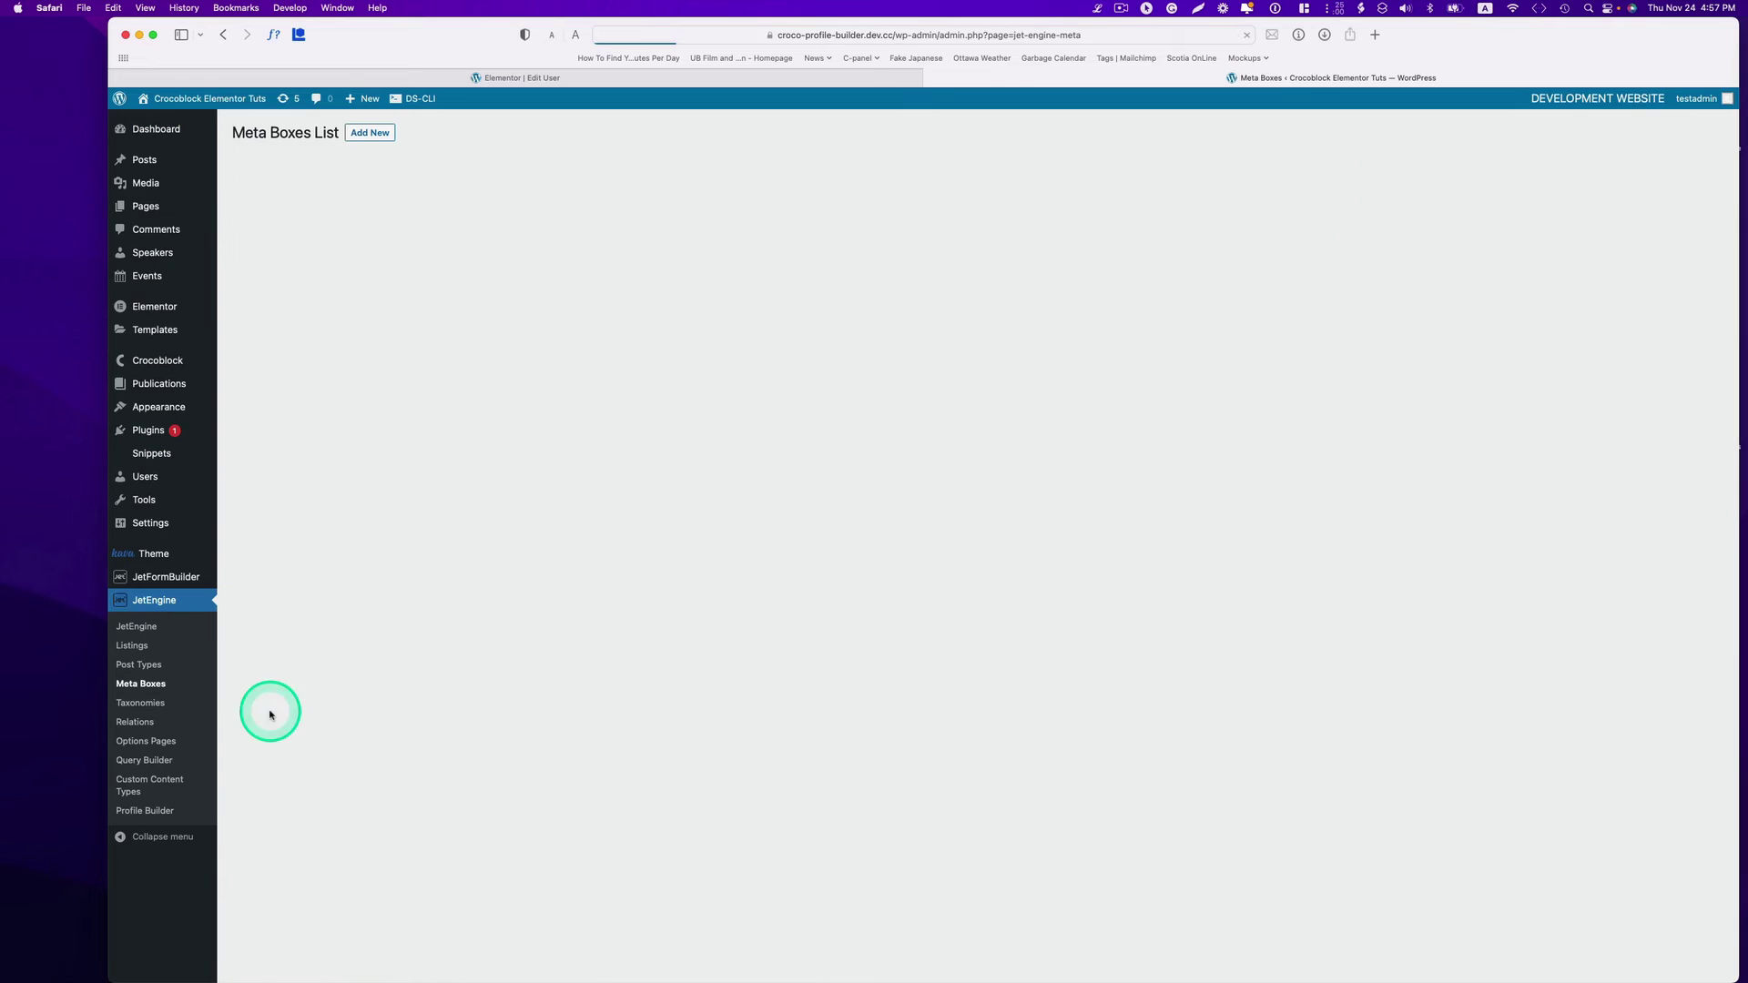
click(280, 208)
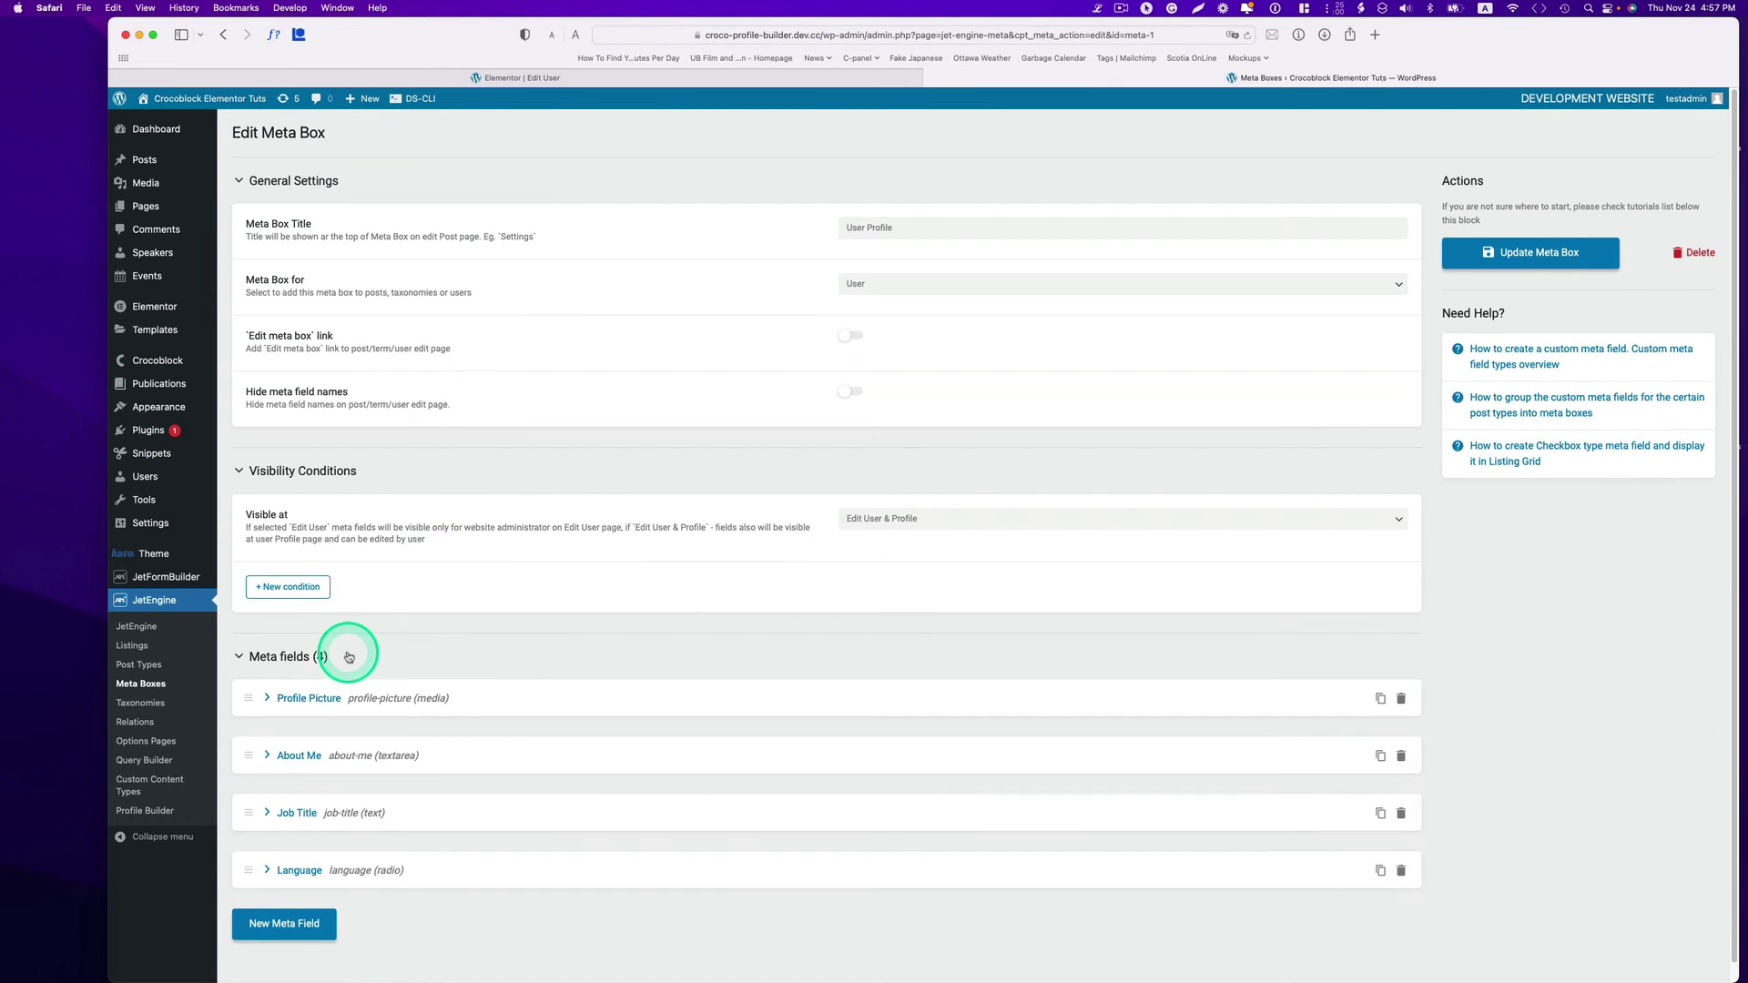
scroll(346, 664, down, 1)
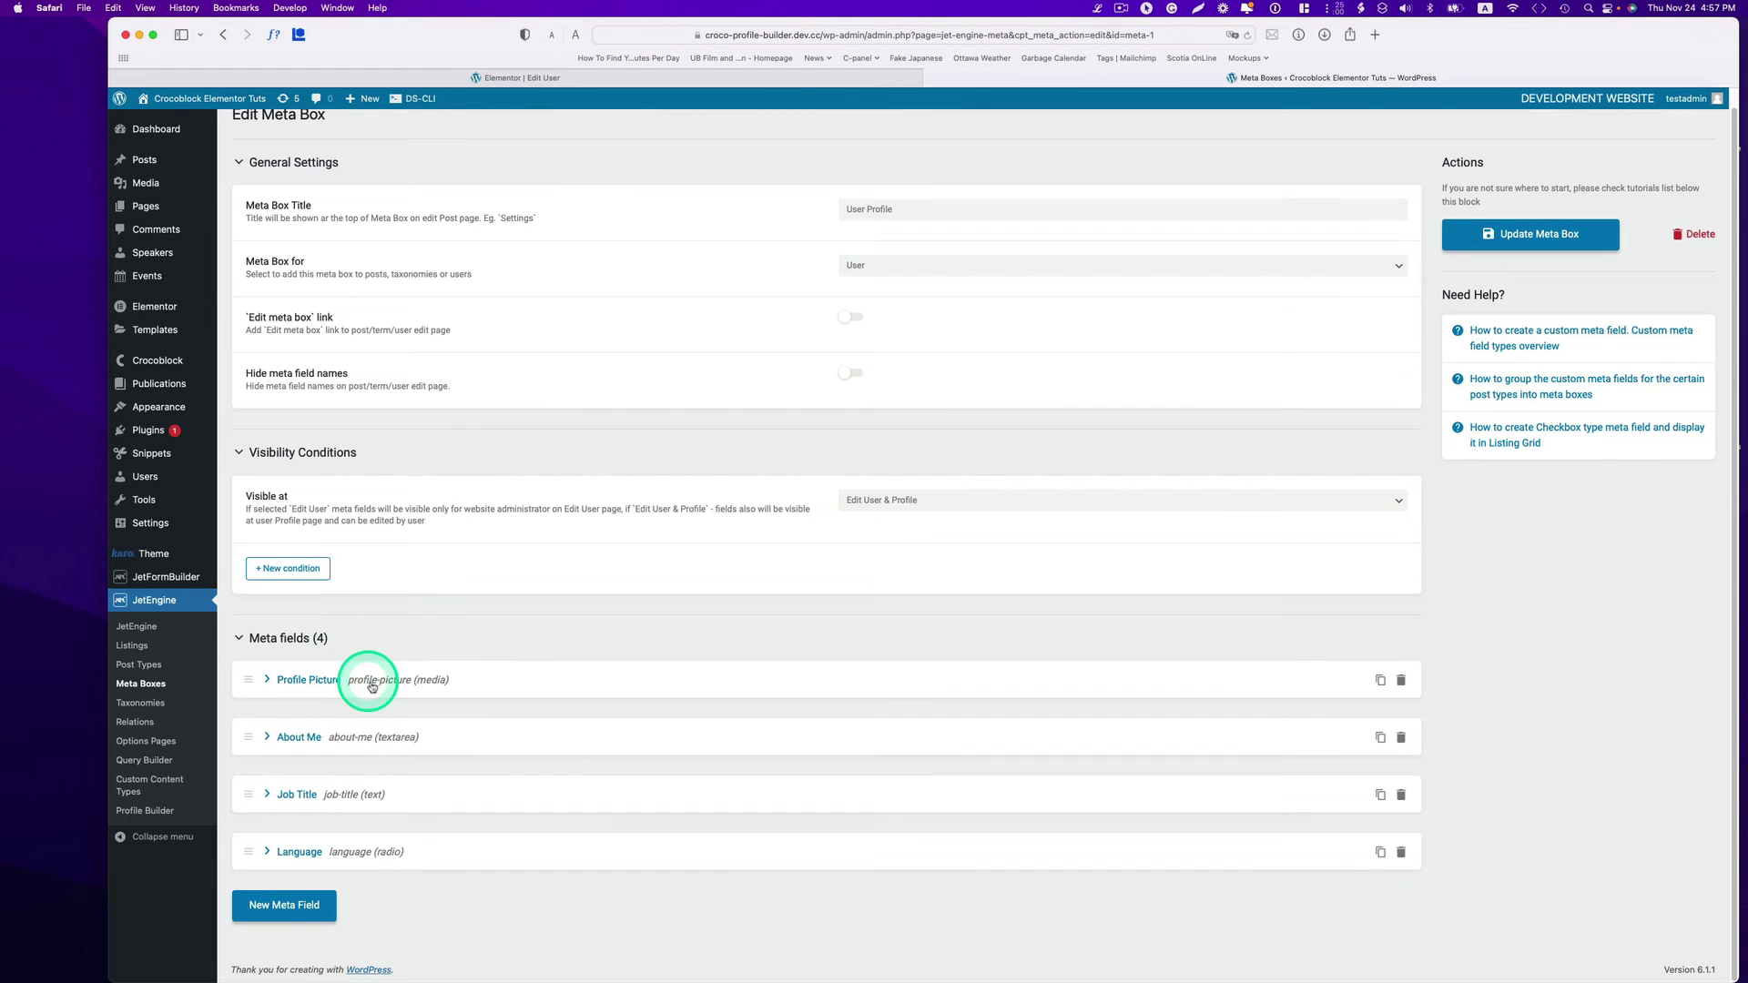
Expand the About Me field, copy its name 'about-me', and return to the Elementor editor
click(301, 740)
scroll(808, 754, down, 1)
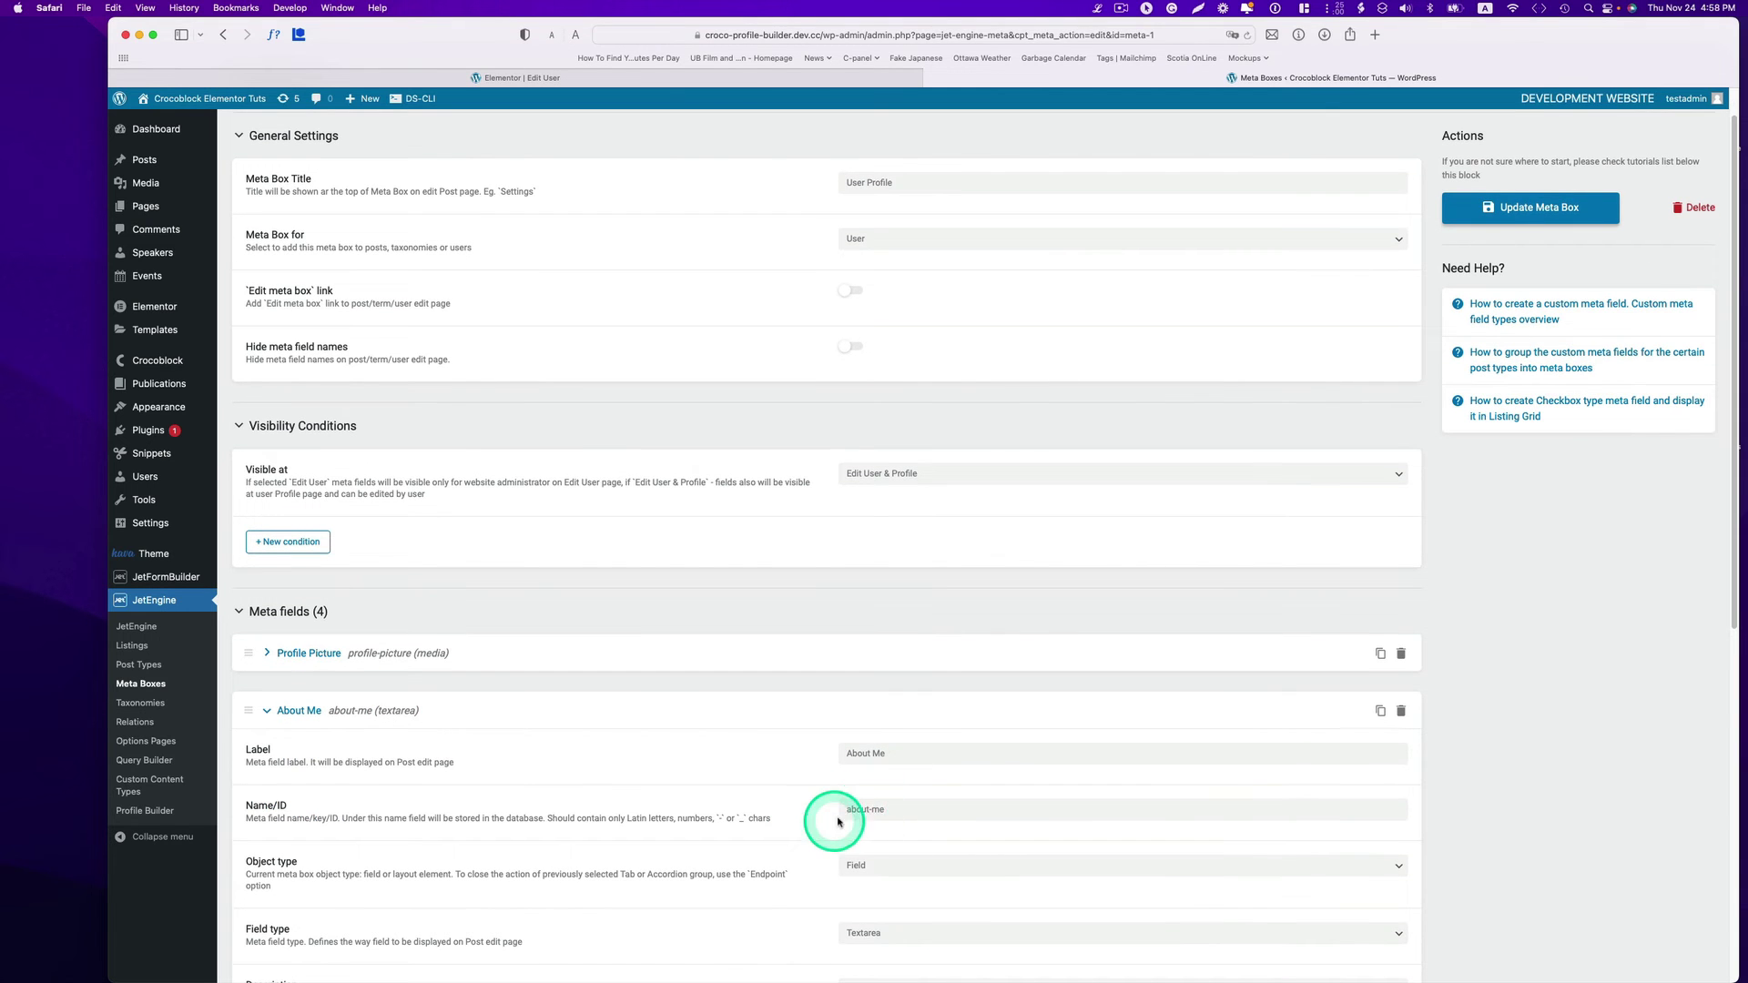
click(852, 812)
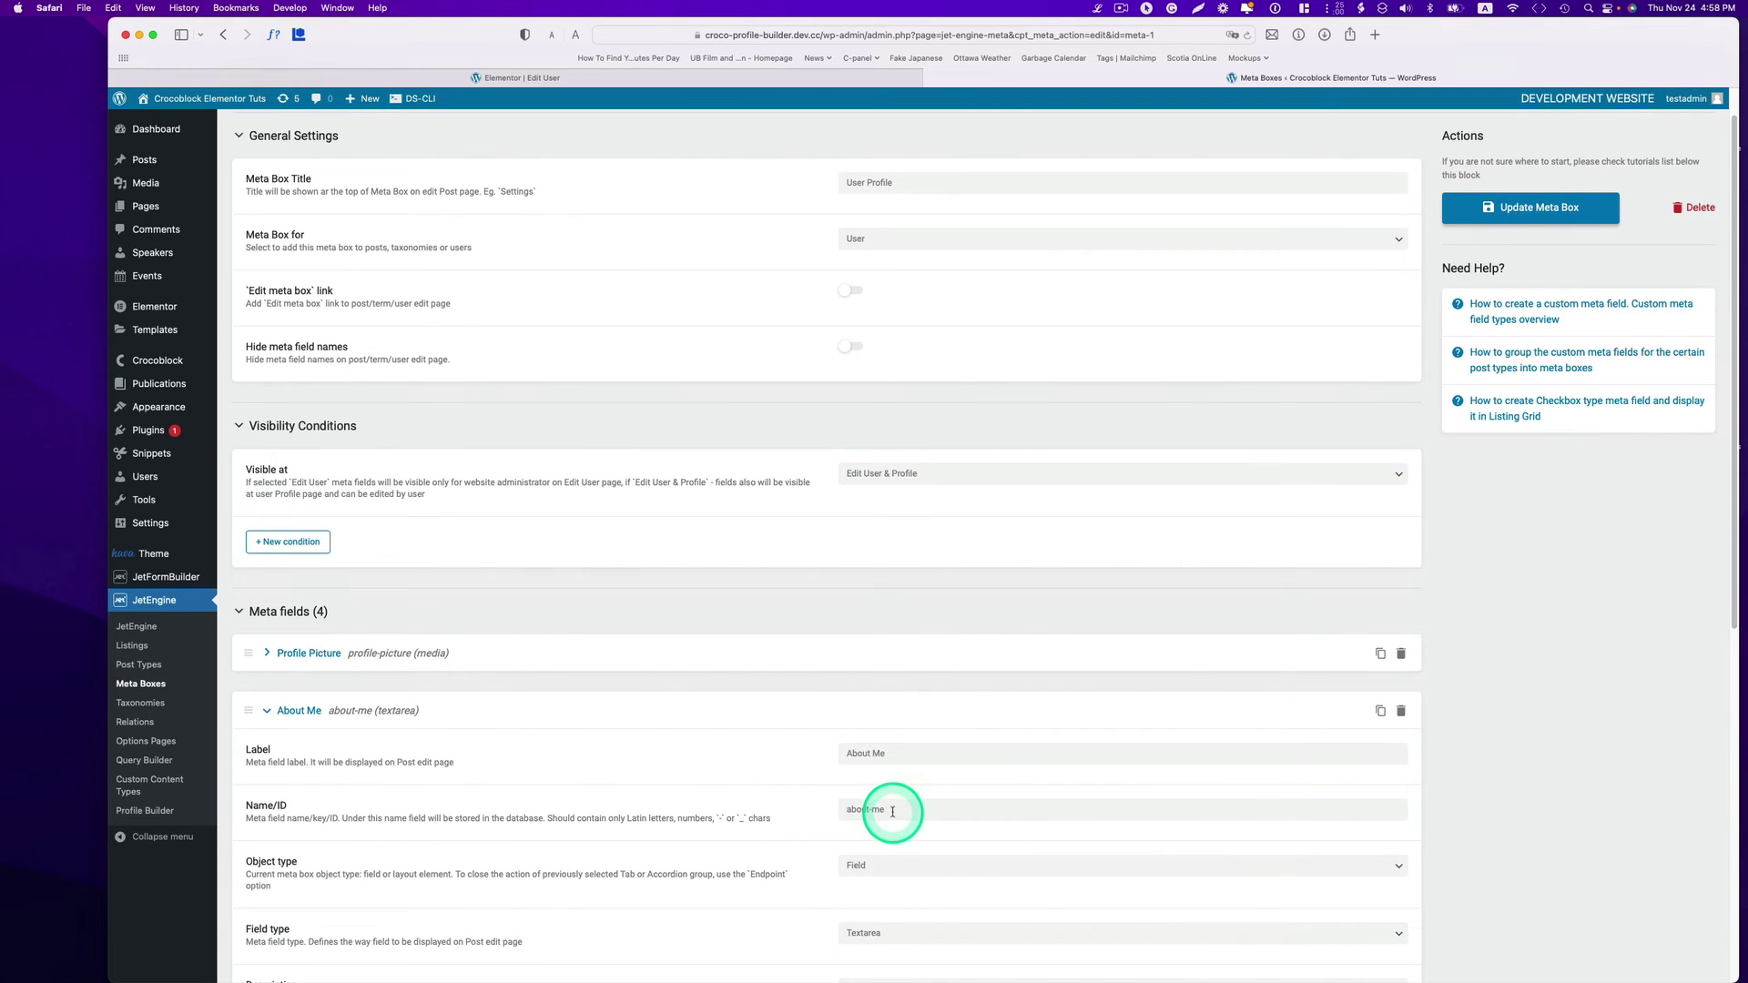
drag(891, 810, 842, 809)
key(super+c)
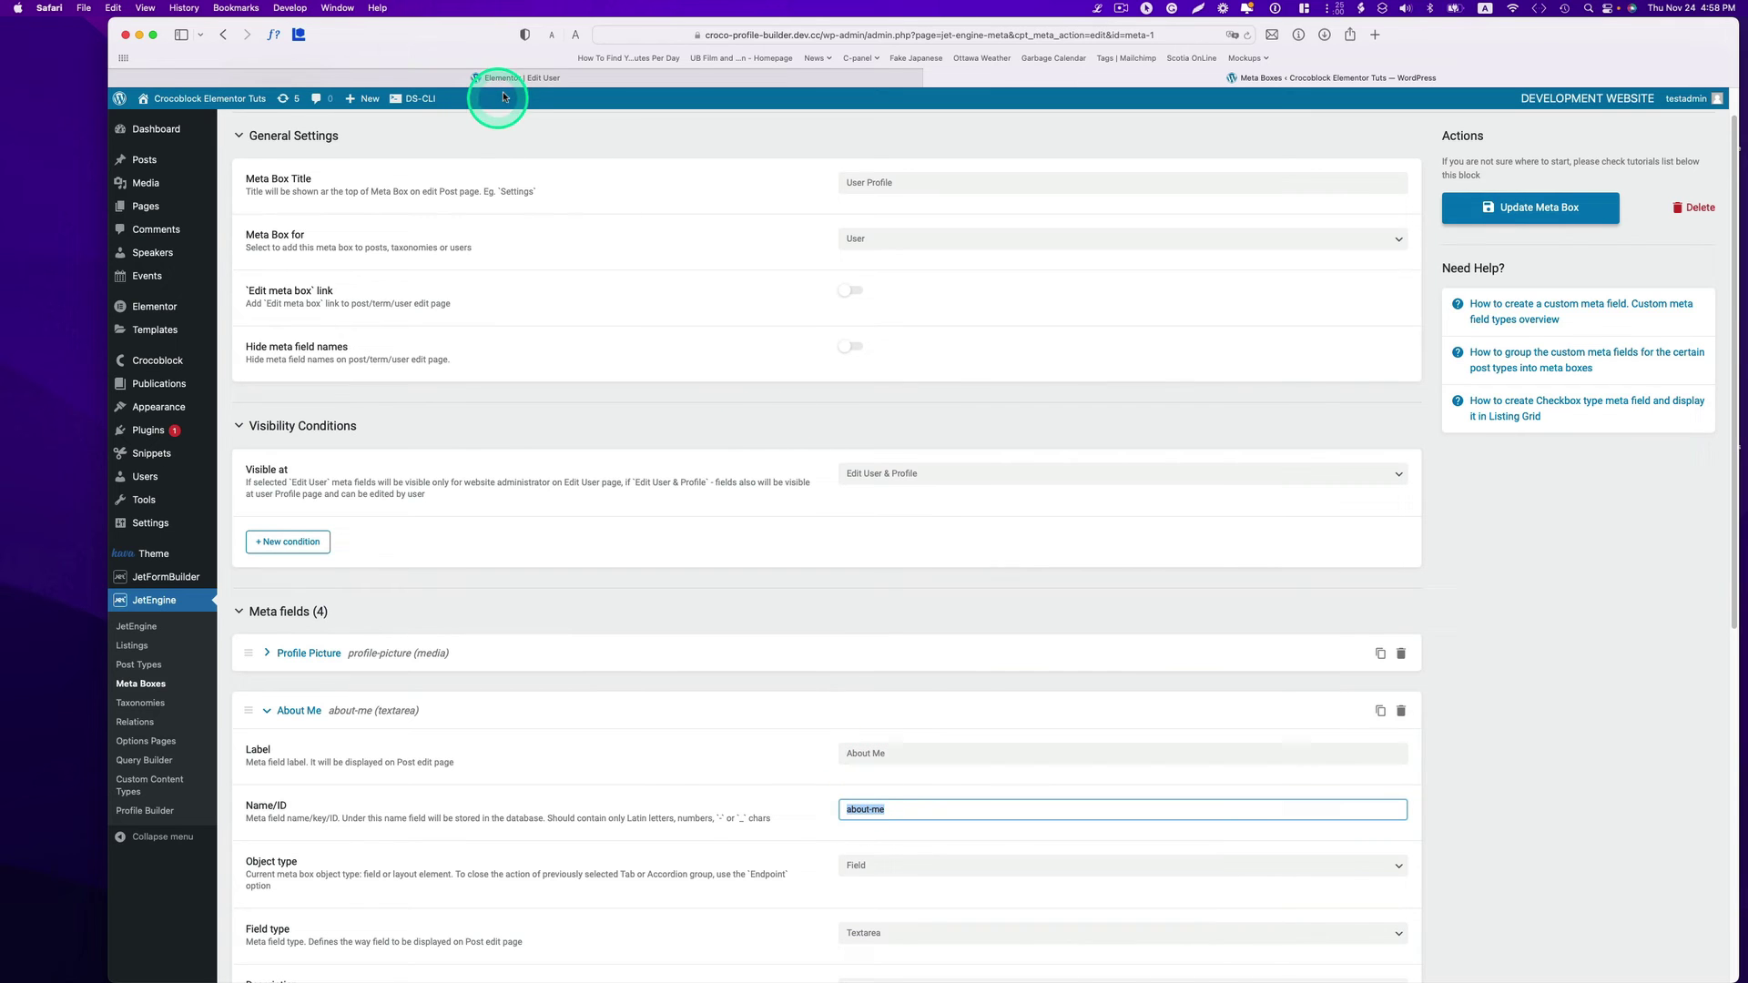
click(511, 79)
Paste 'about-me' as the Hooray alert's required field, then duplicate the alert
click(258, 463)
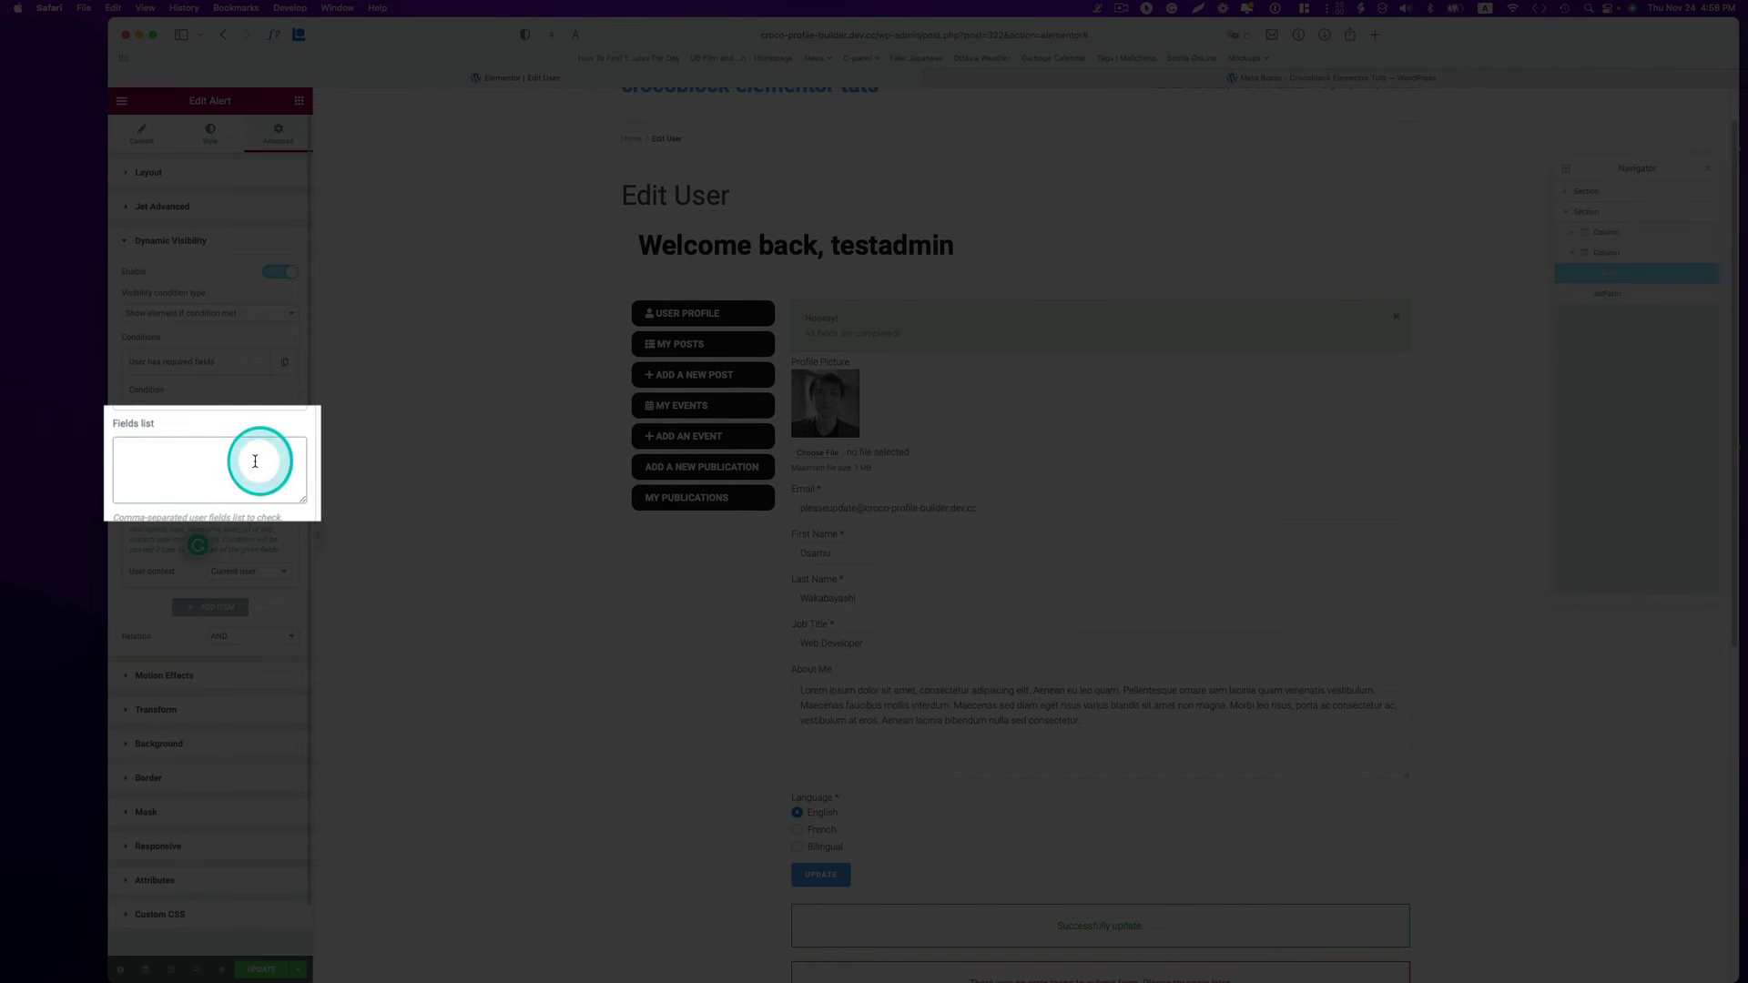
key(super+v)
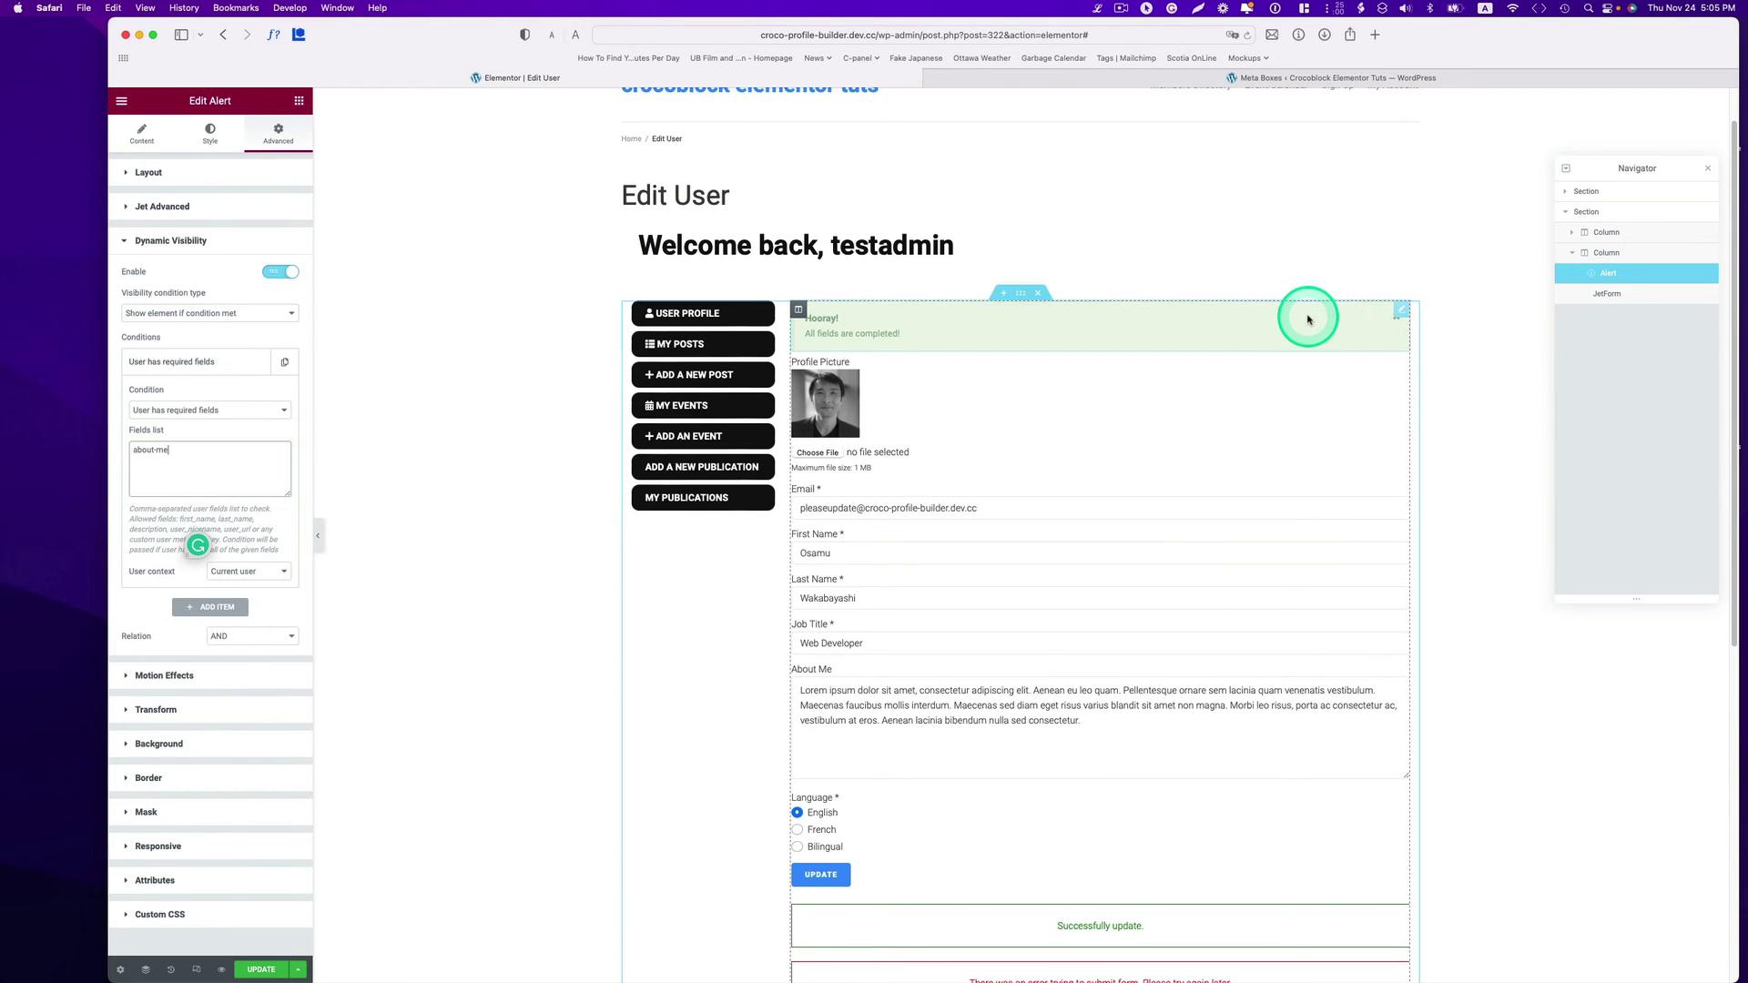
click(1308, 319)
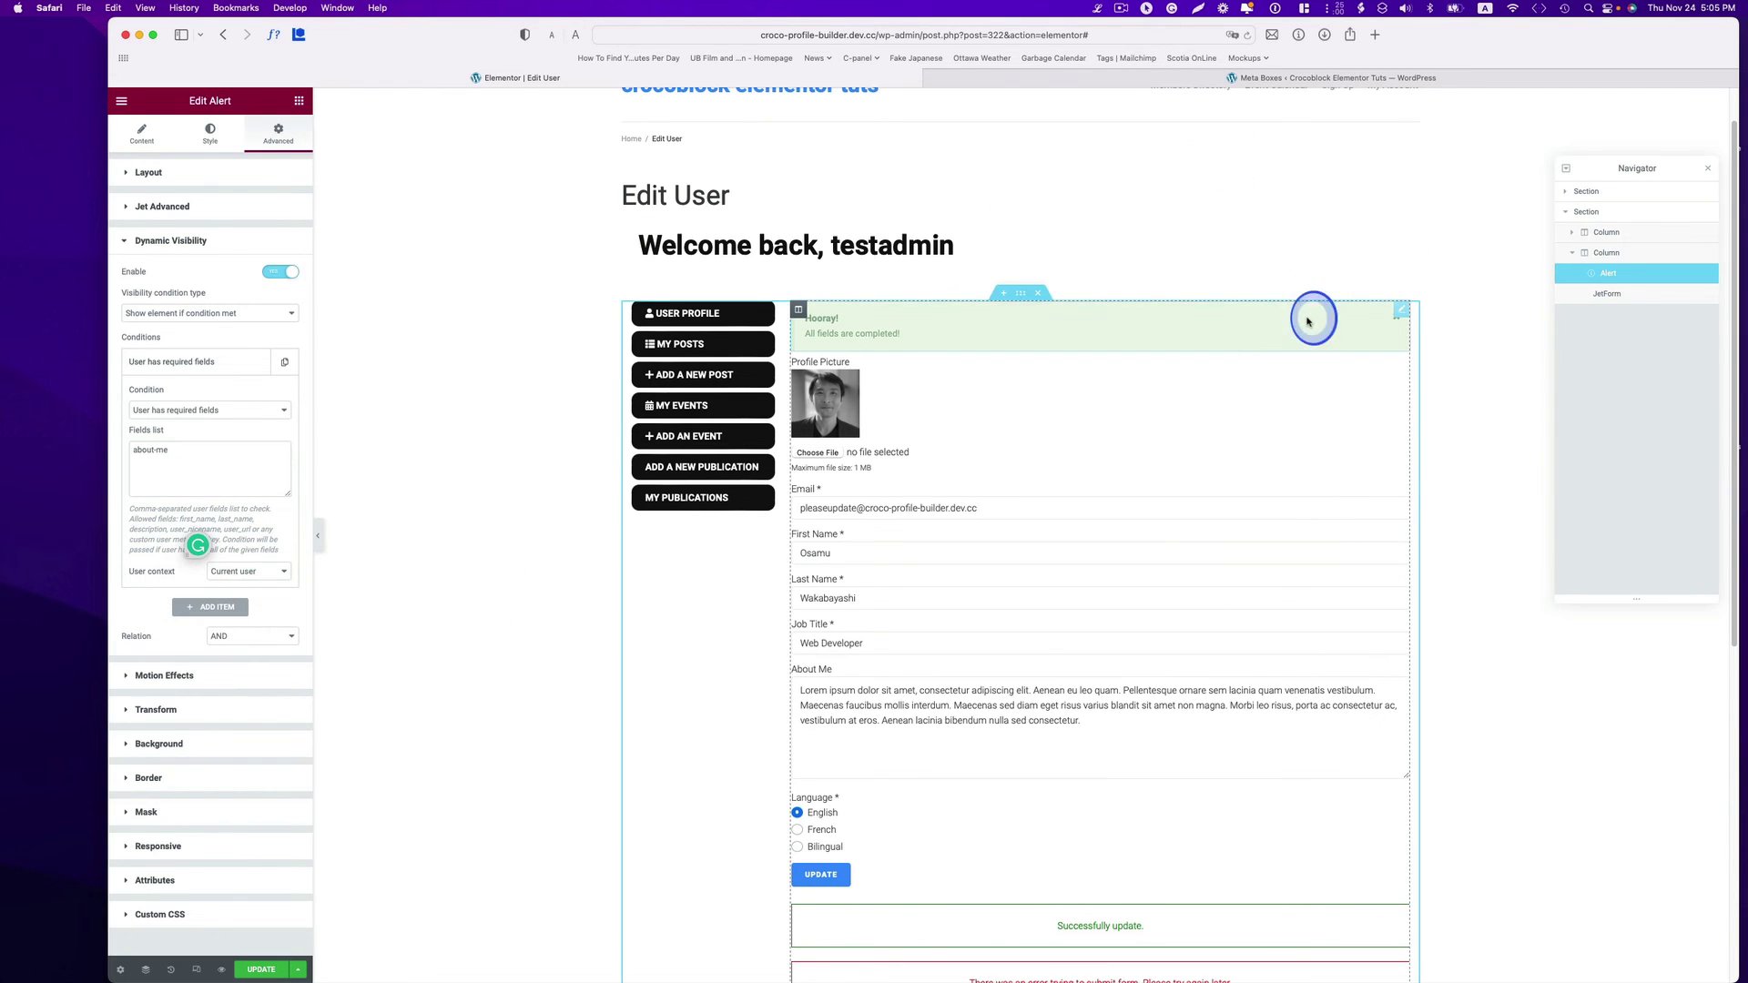
right_click(1400, 311)
click(1413, 343)
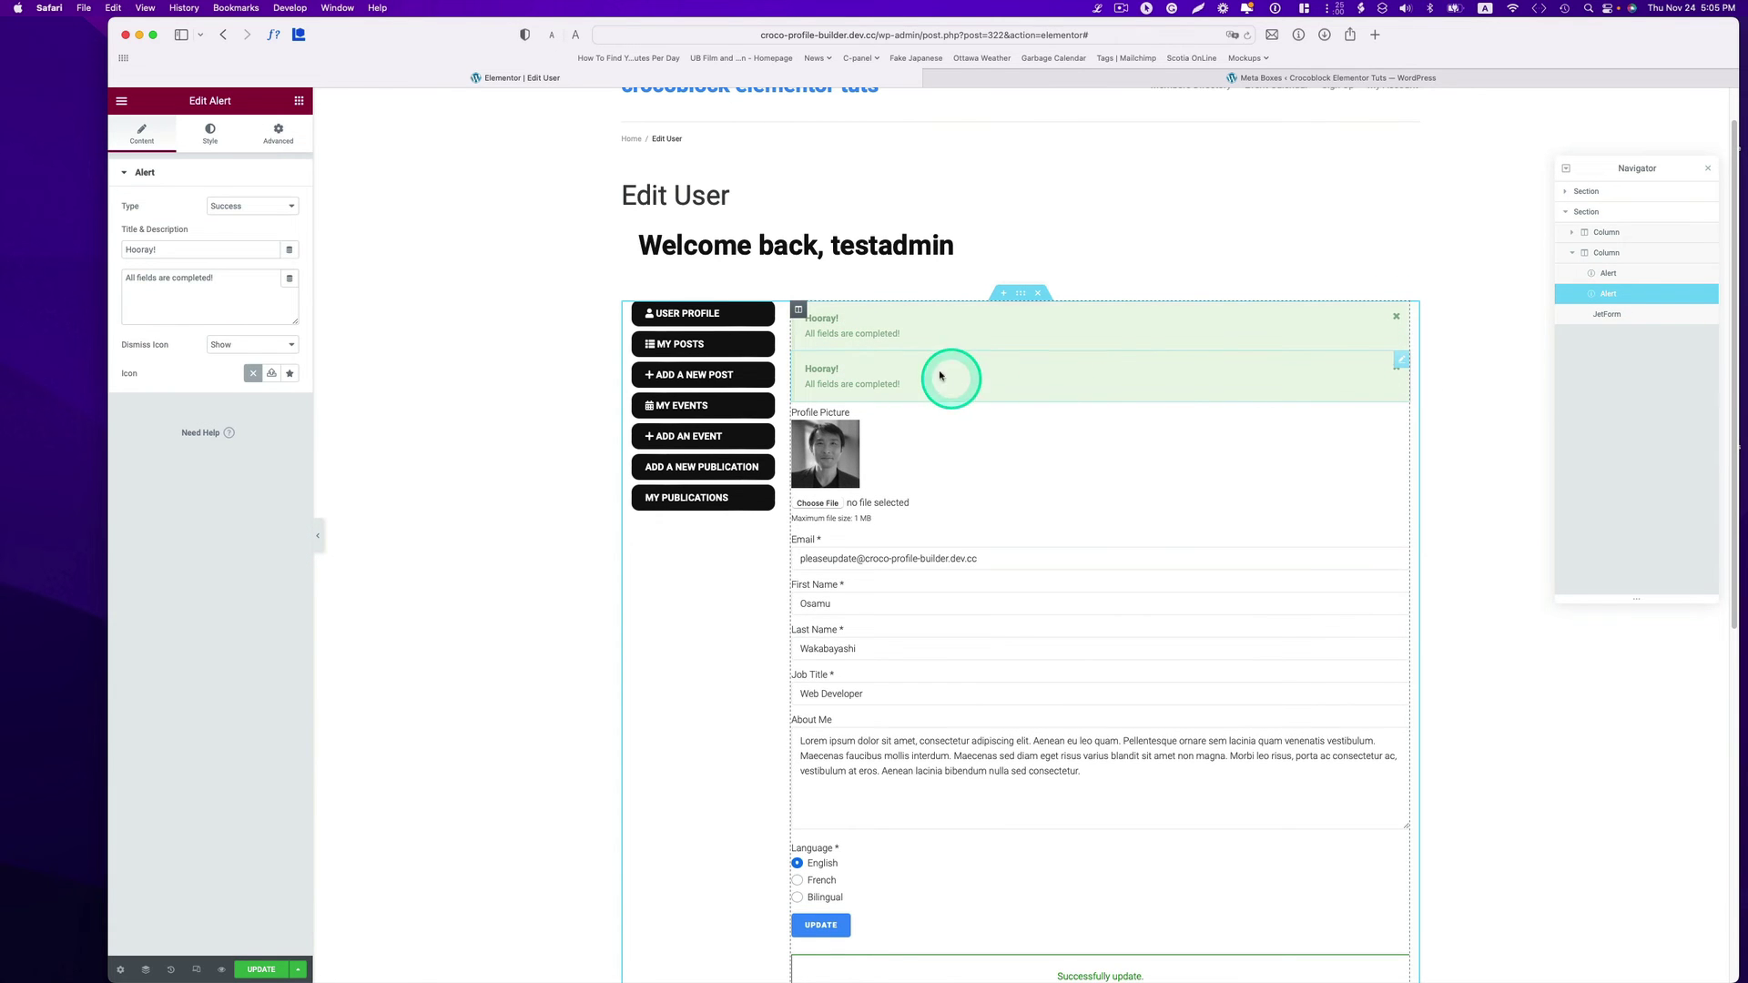
Make the copy a Danger alert: 'Oh no! You missed the About me field!' / 'Please tell us about you.'
click(255, 207)
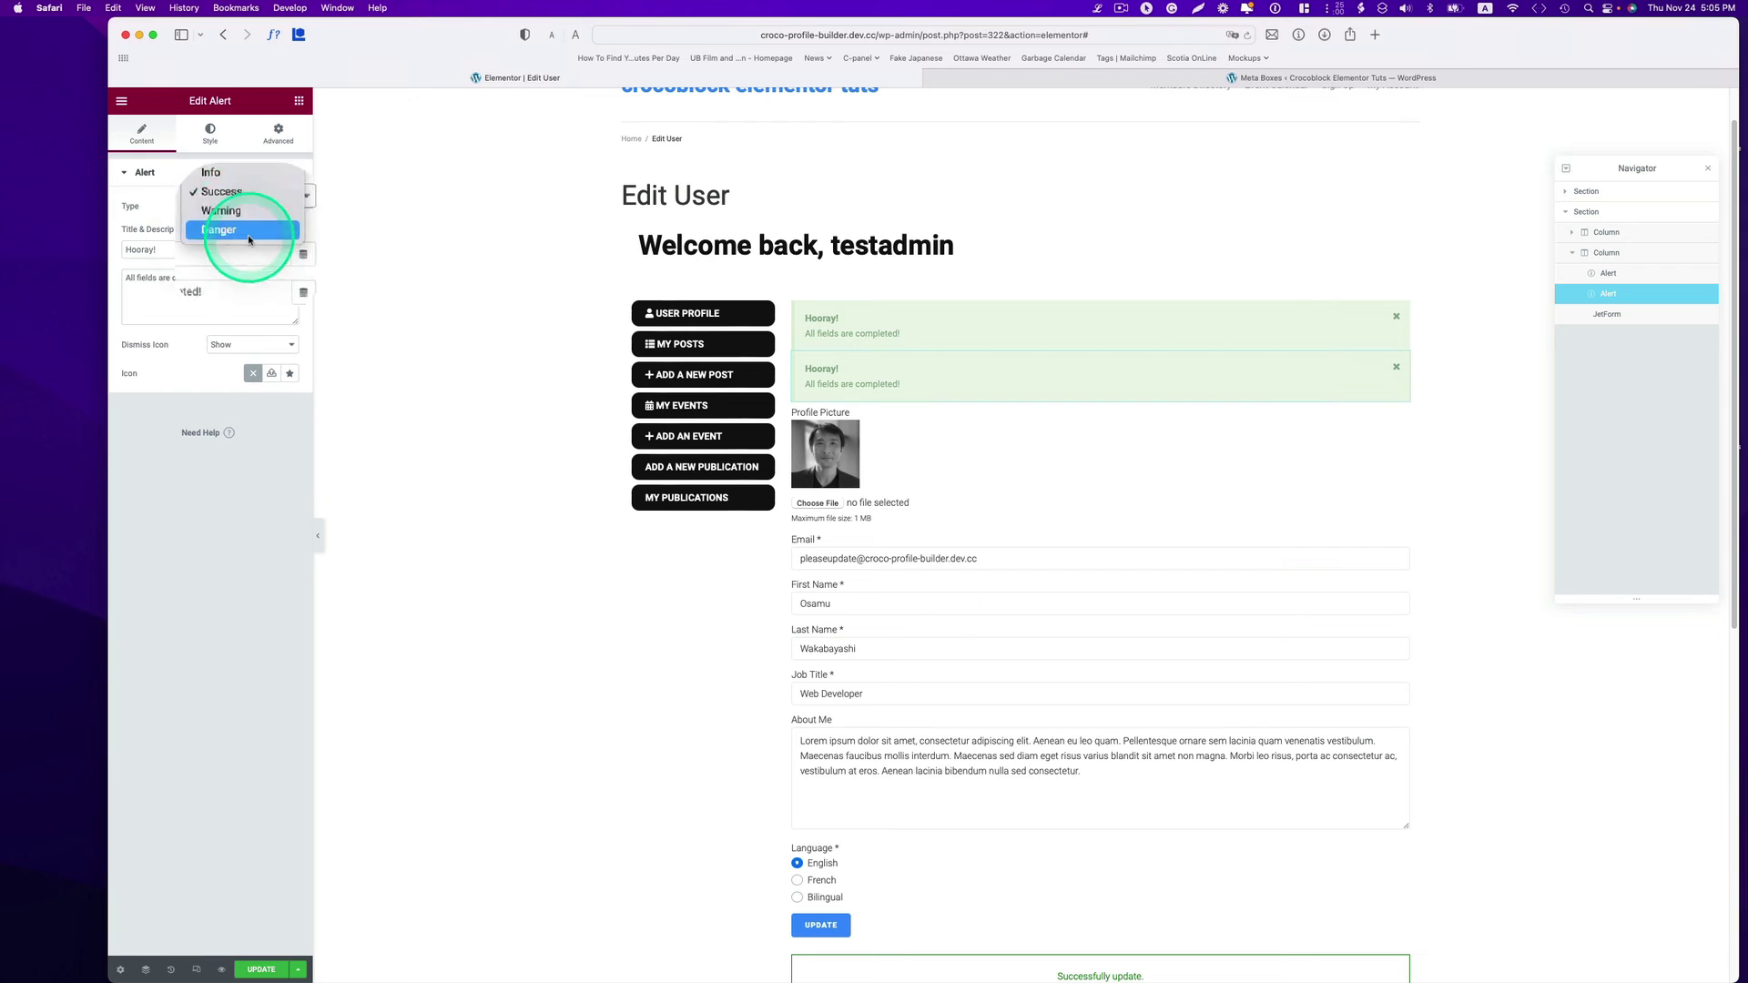
click(249, 230)
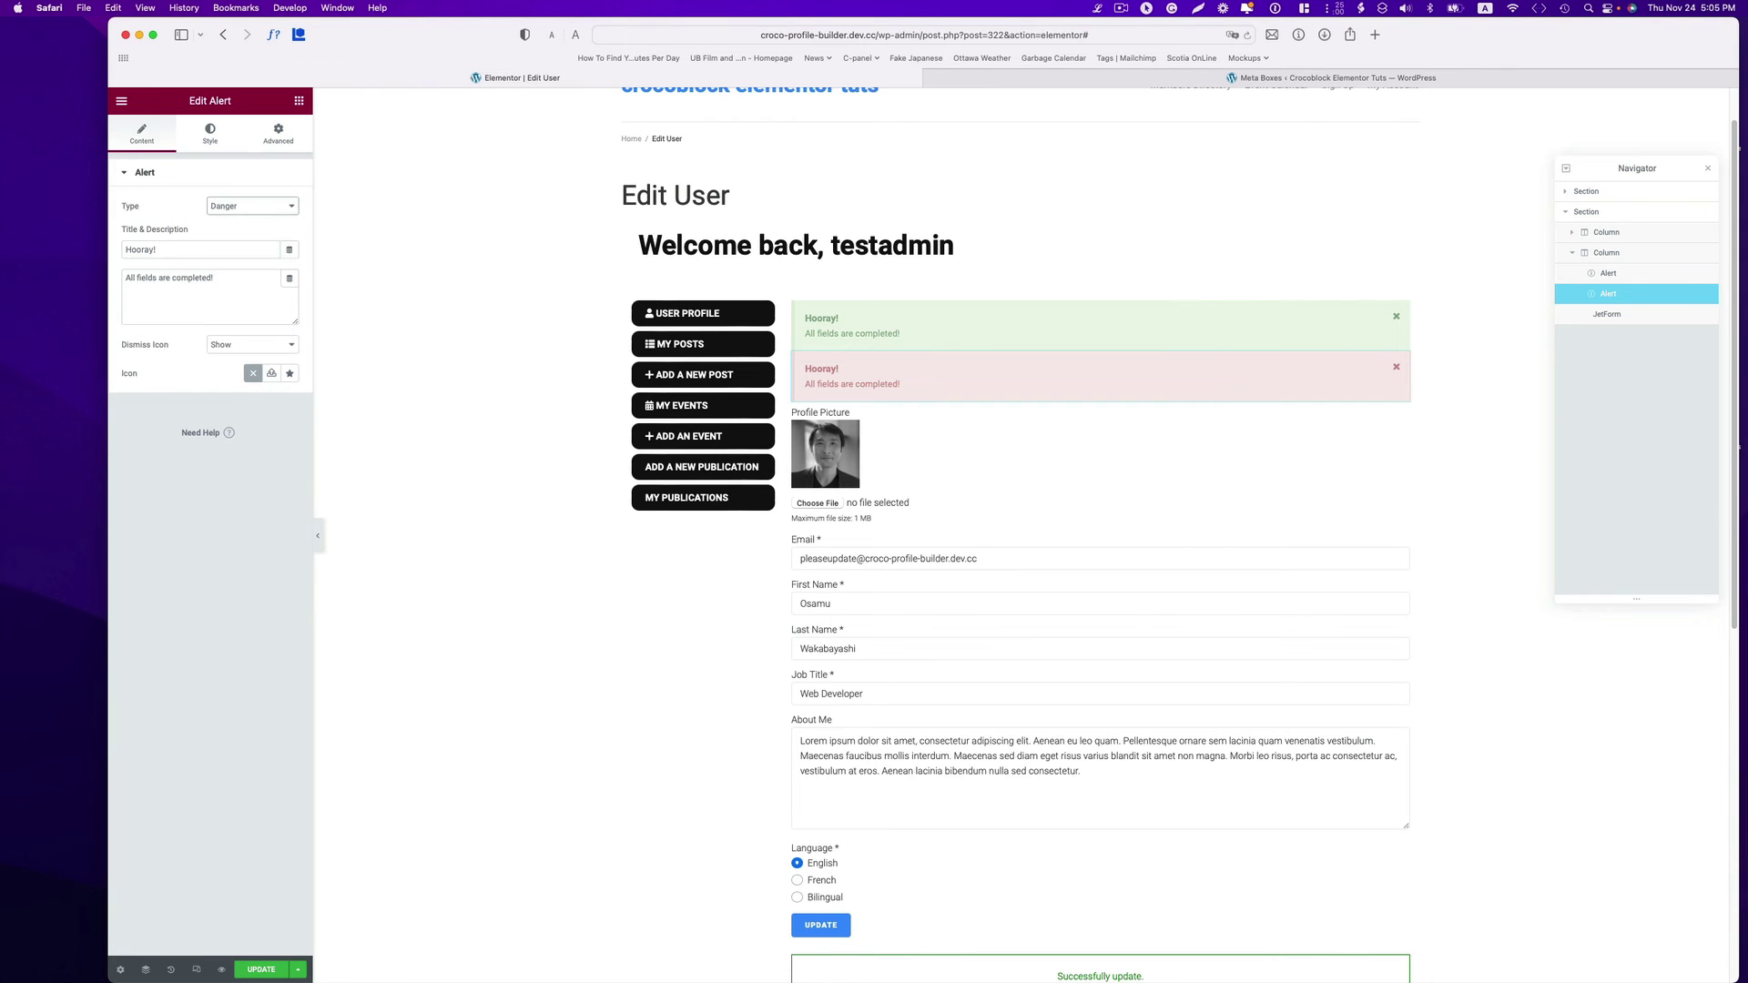
text(Oh no! You missed the About me field!)
click(182, 263)
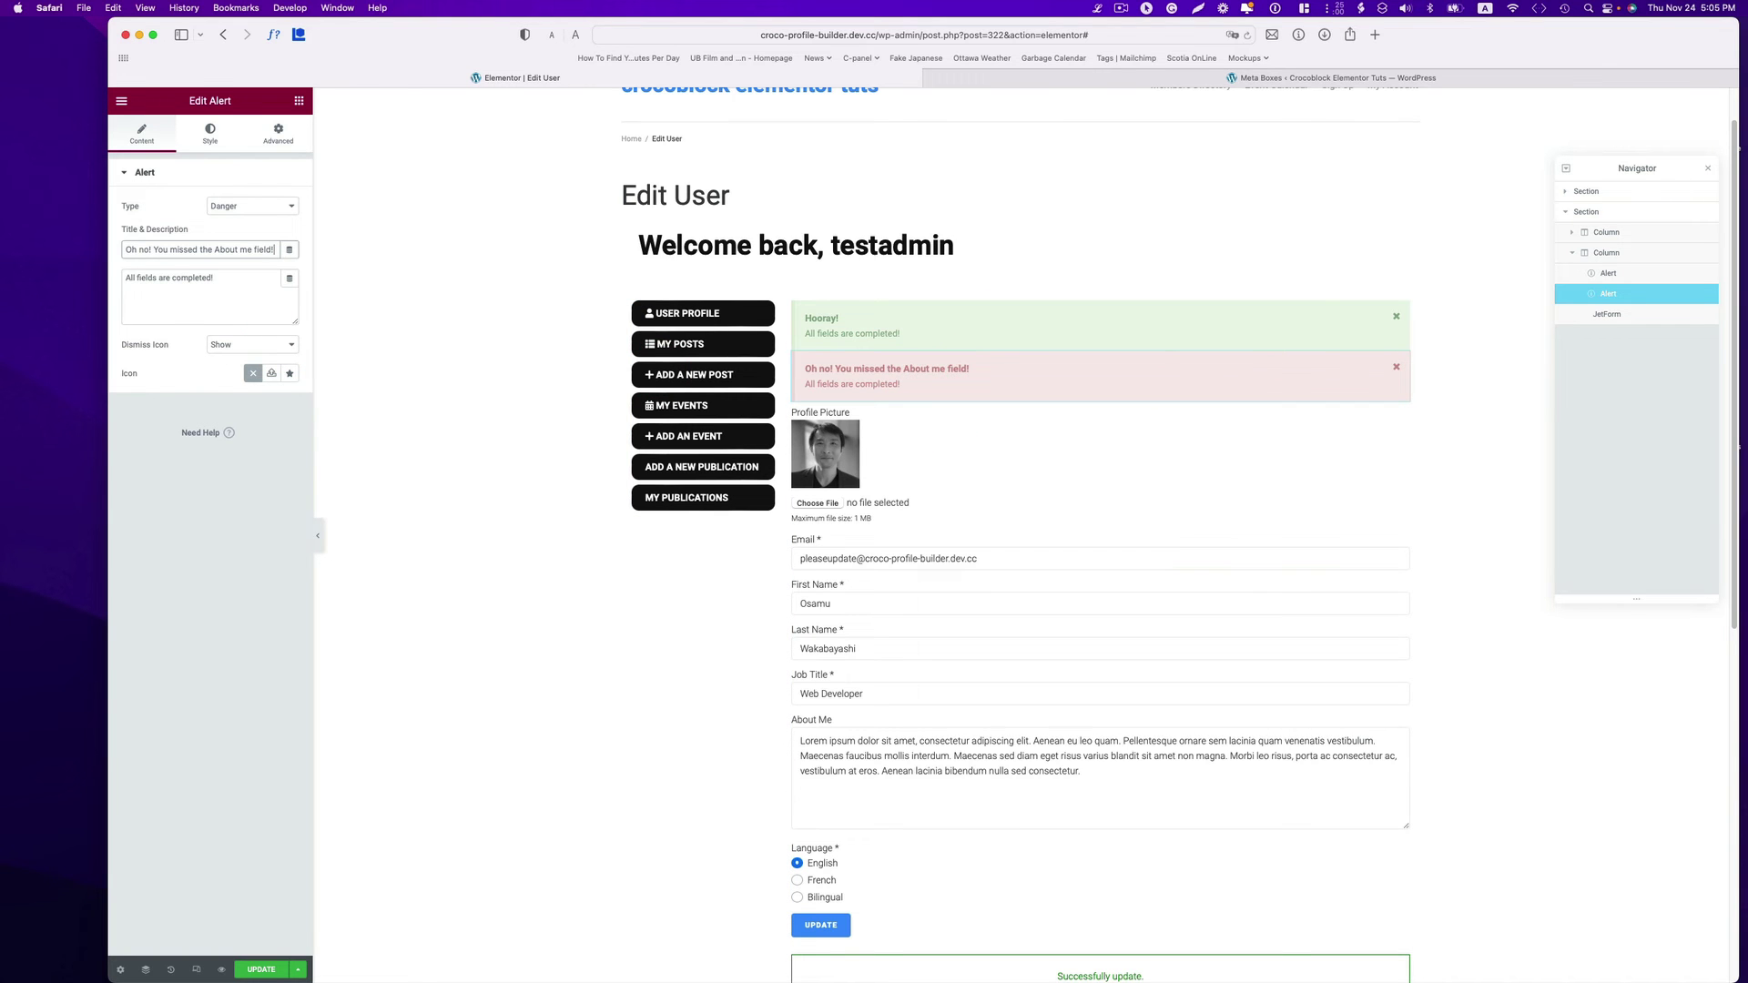
drag(211, 278, 106, 278)
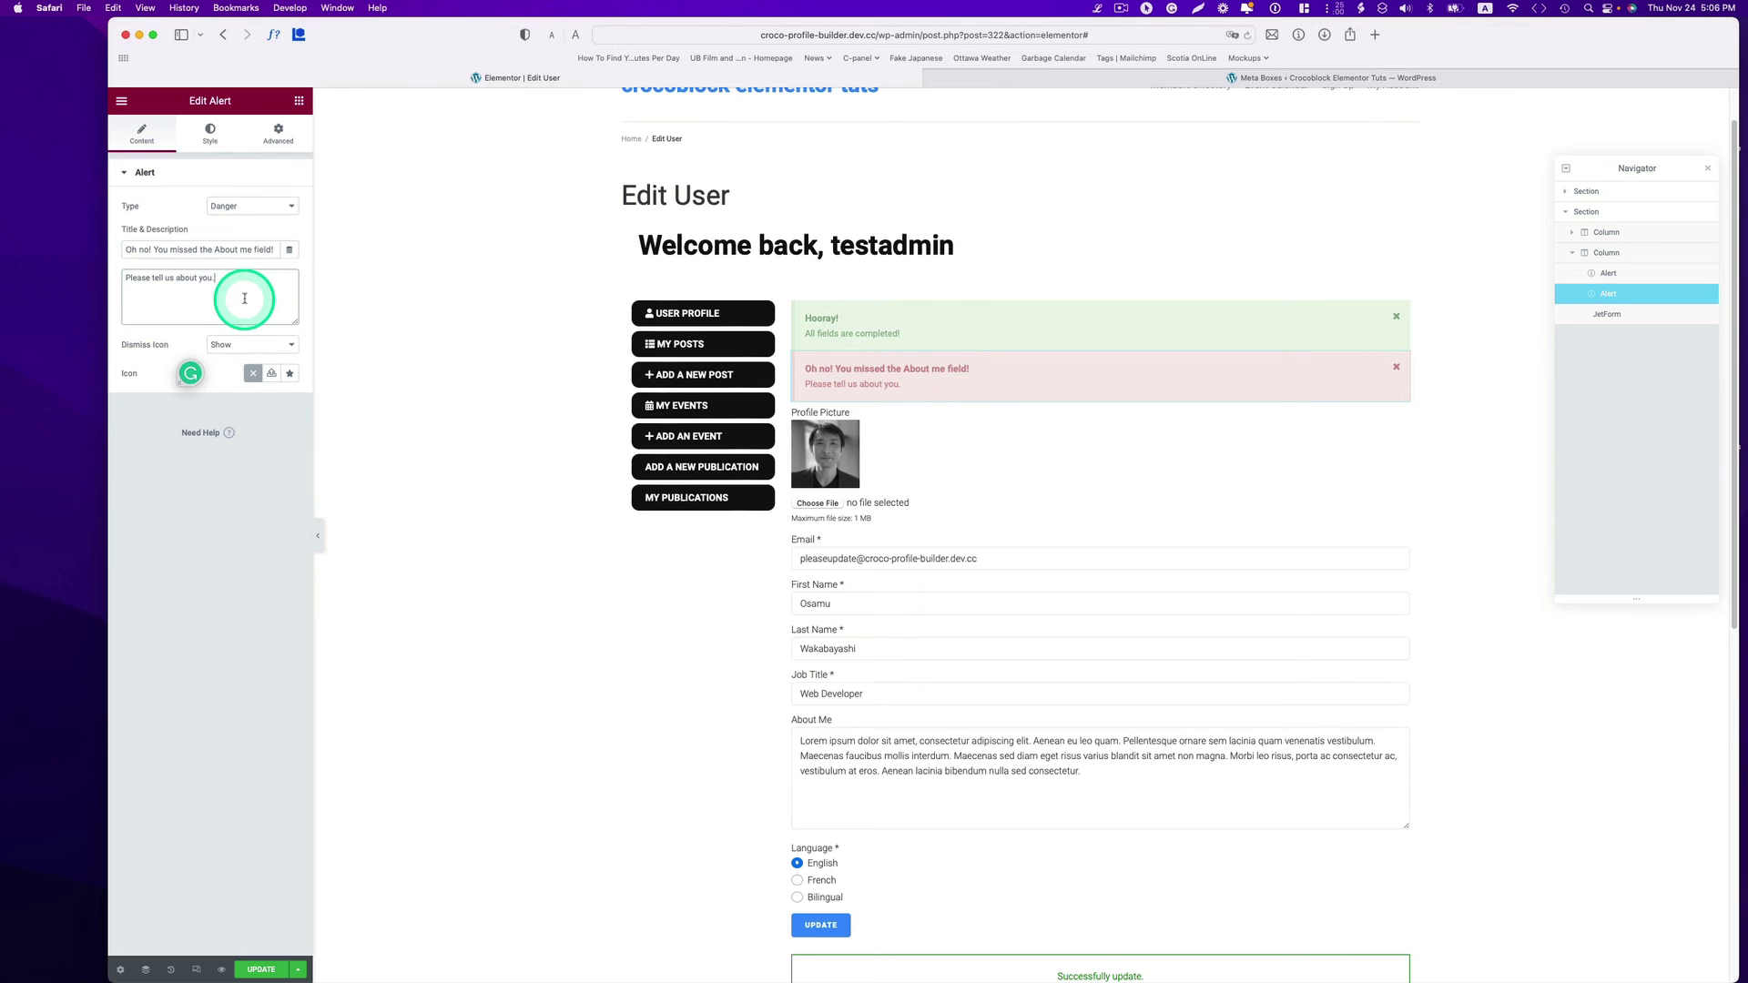
Set the red alert's Dynamic Visibility to 'Hide element if condition met' with 'User has required fields' (about-me)
click(278, 141)
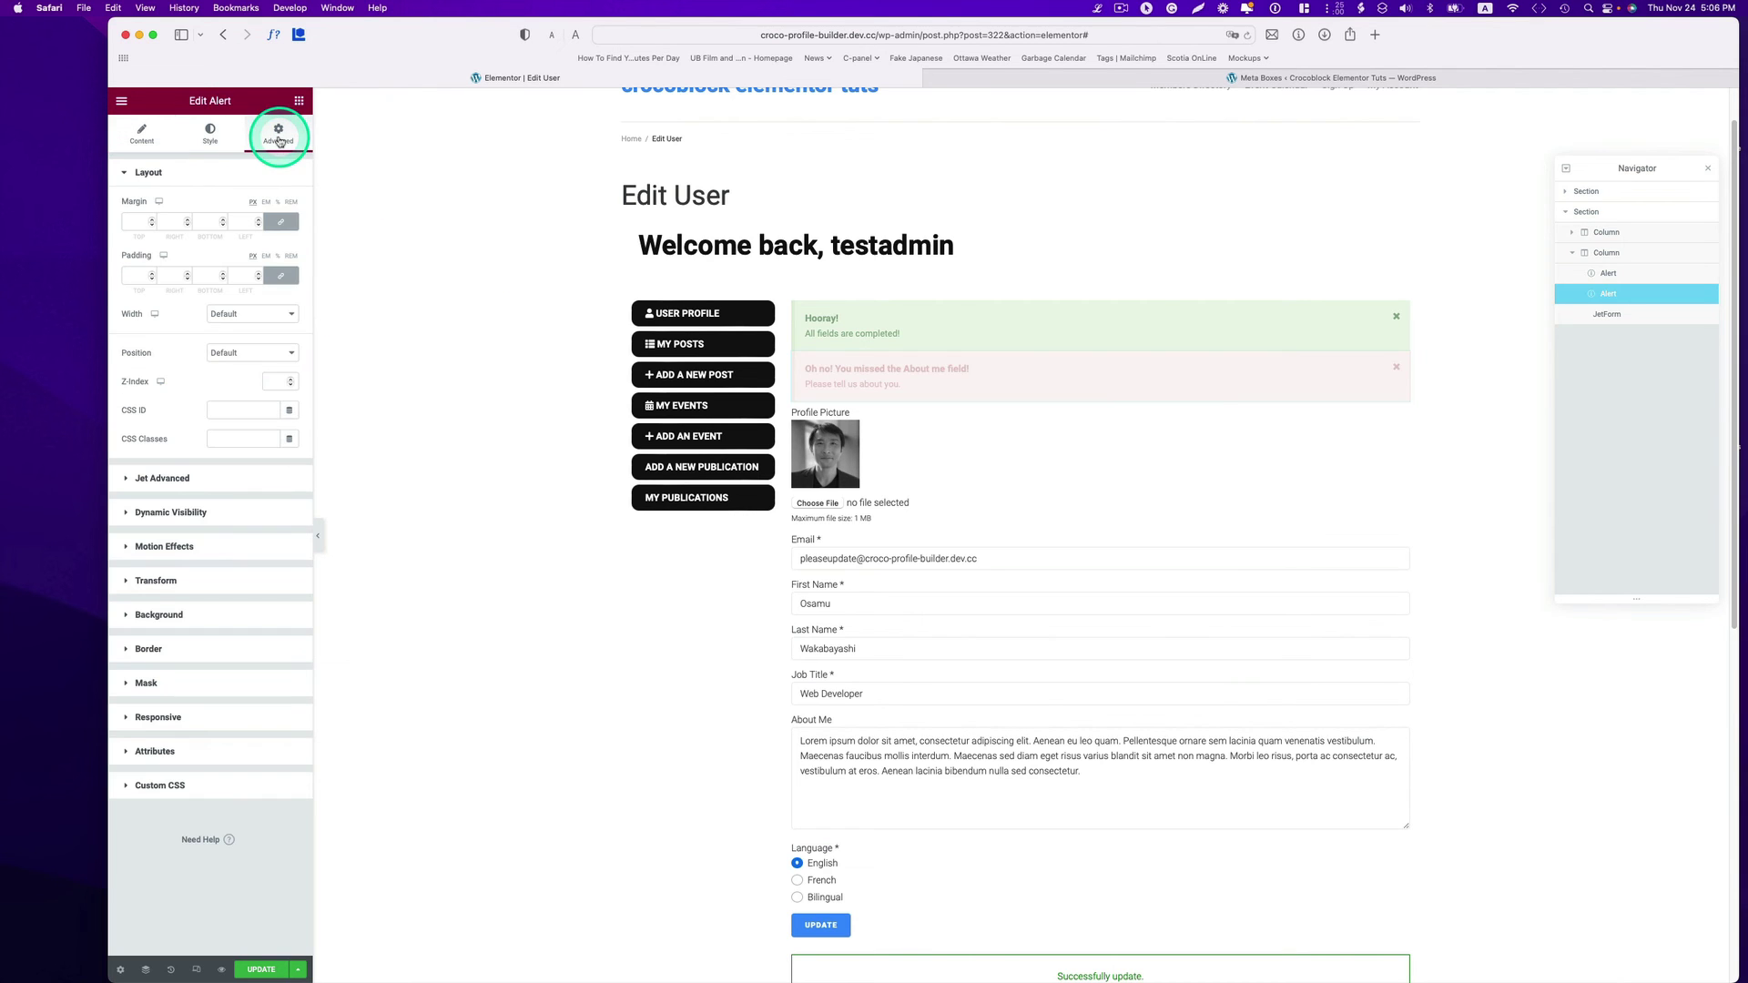
click(181, 514)
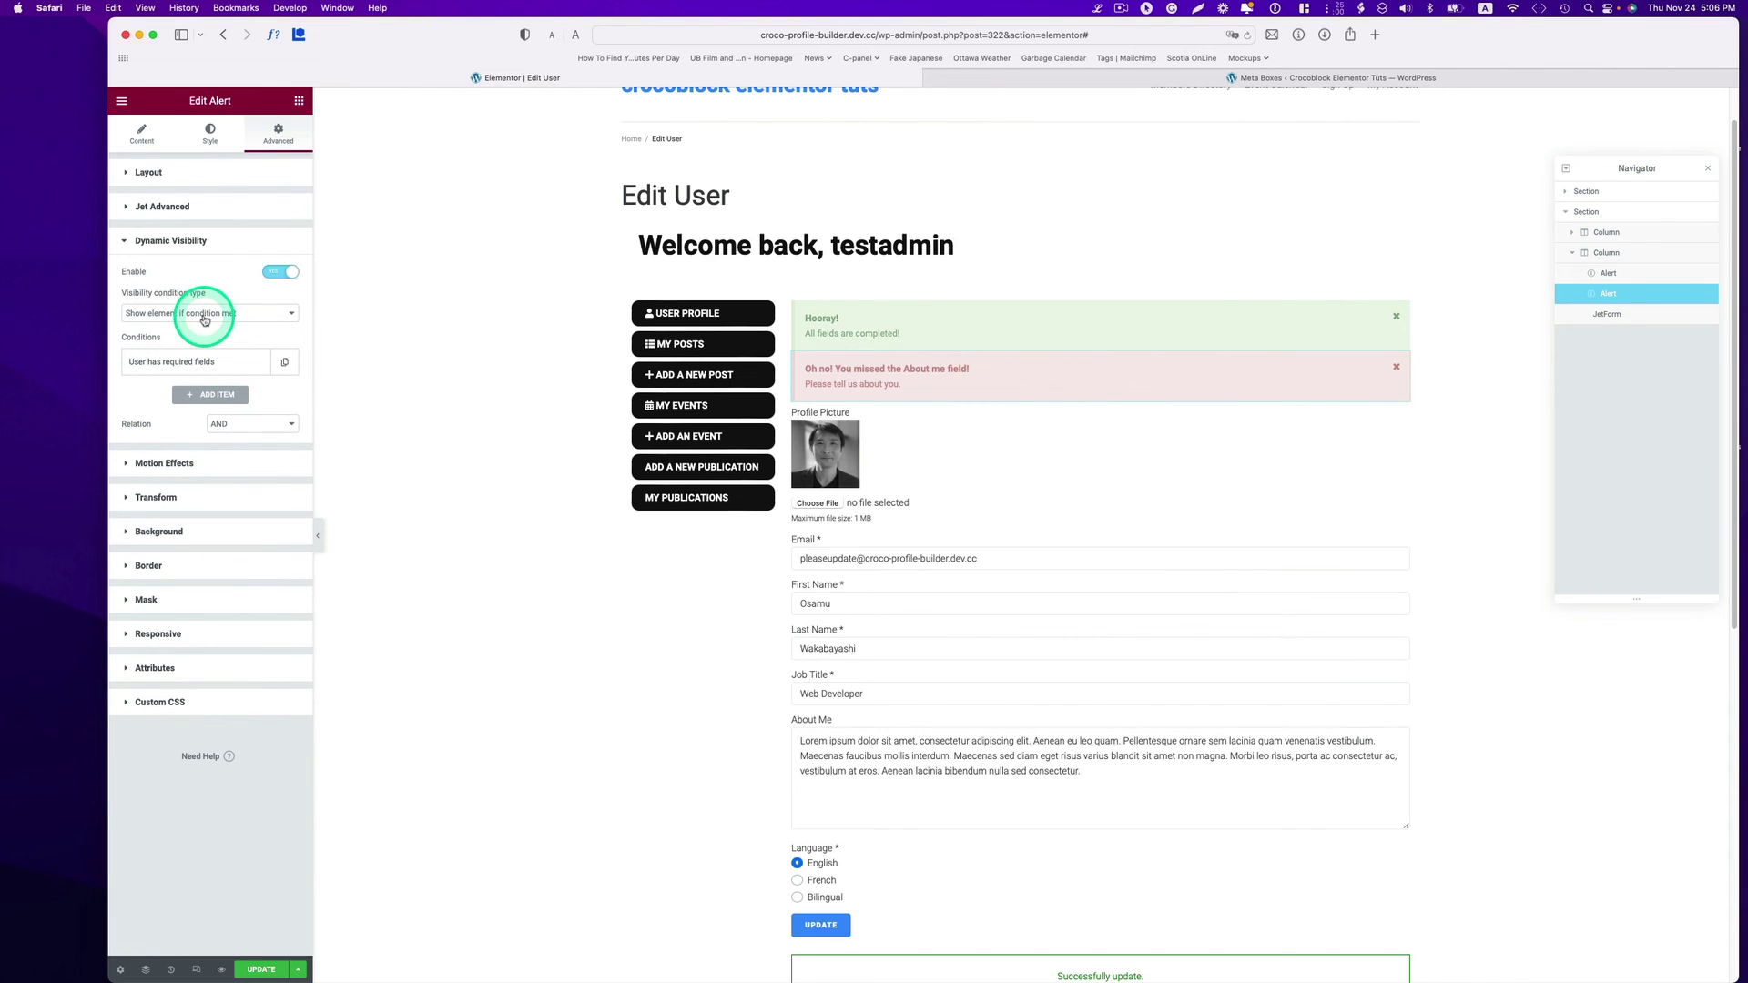
click(205, 313)
click(193, 325)
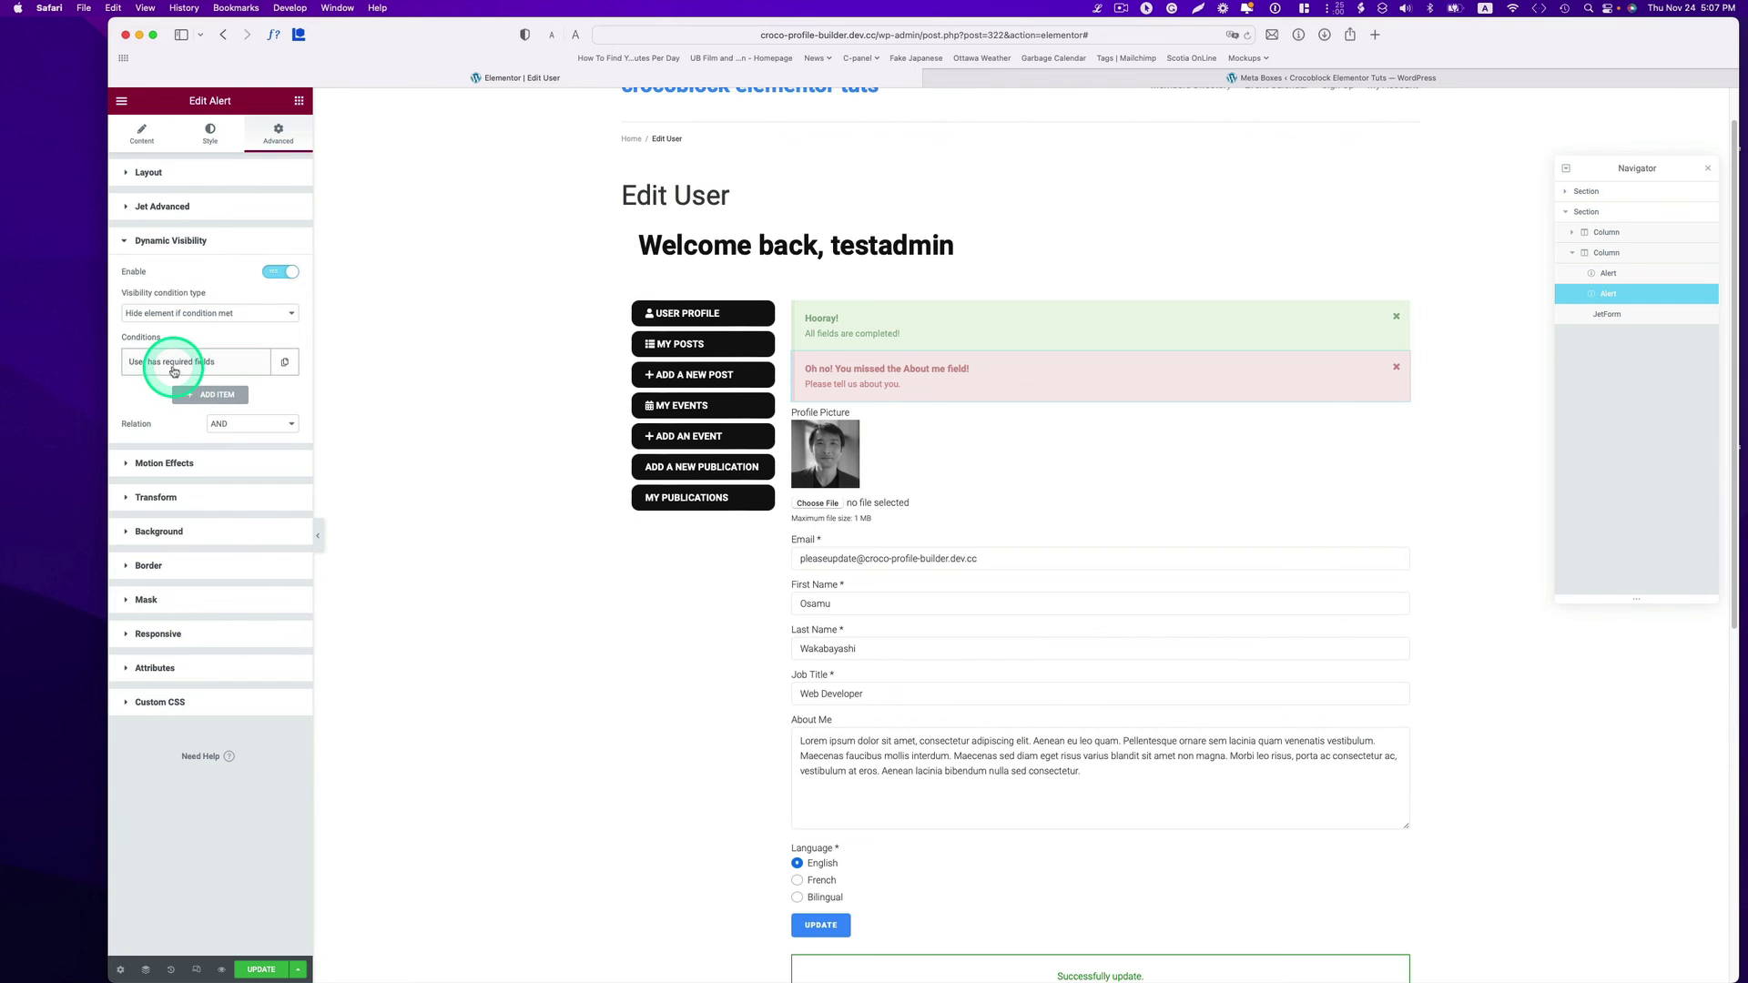
click(173, 371)
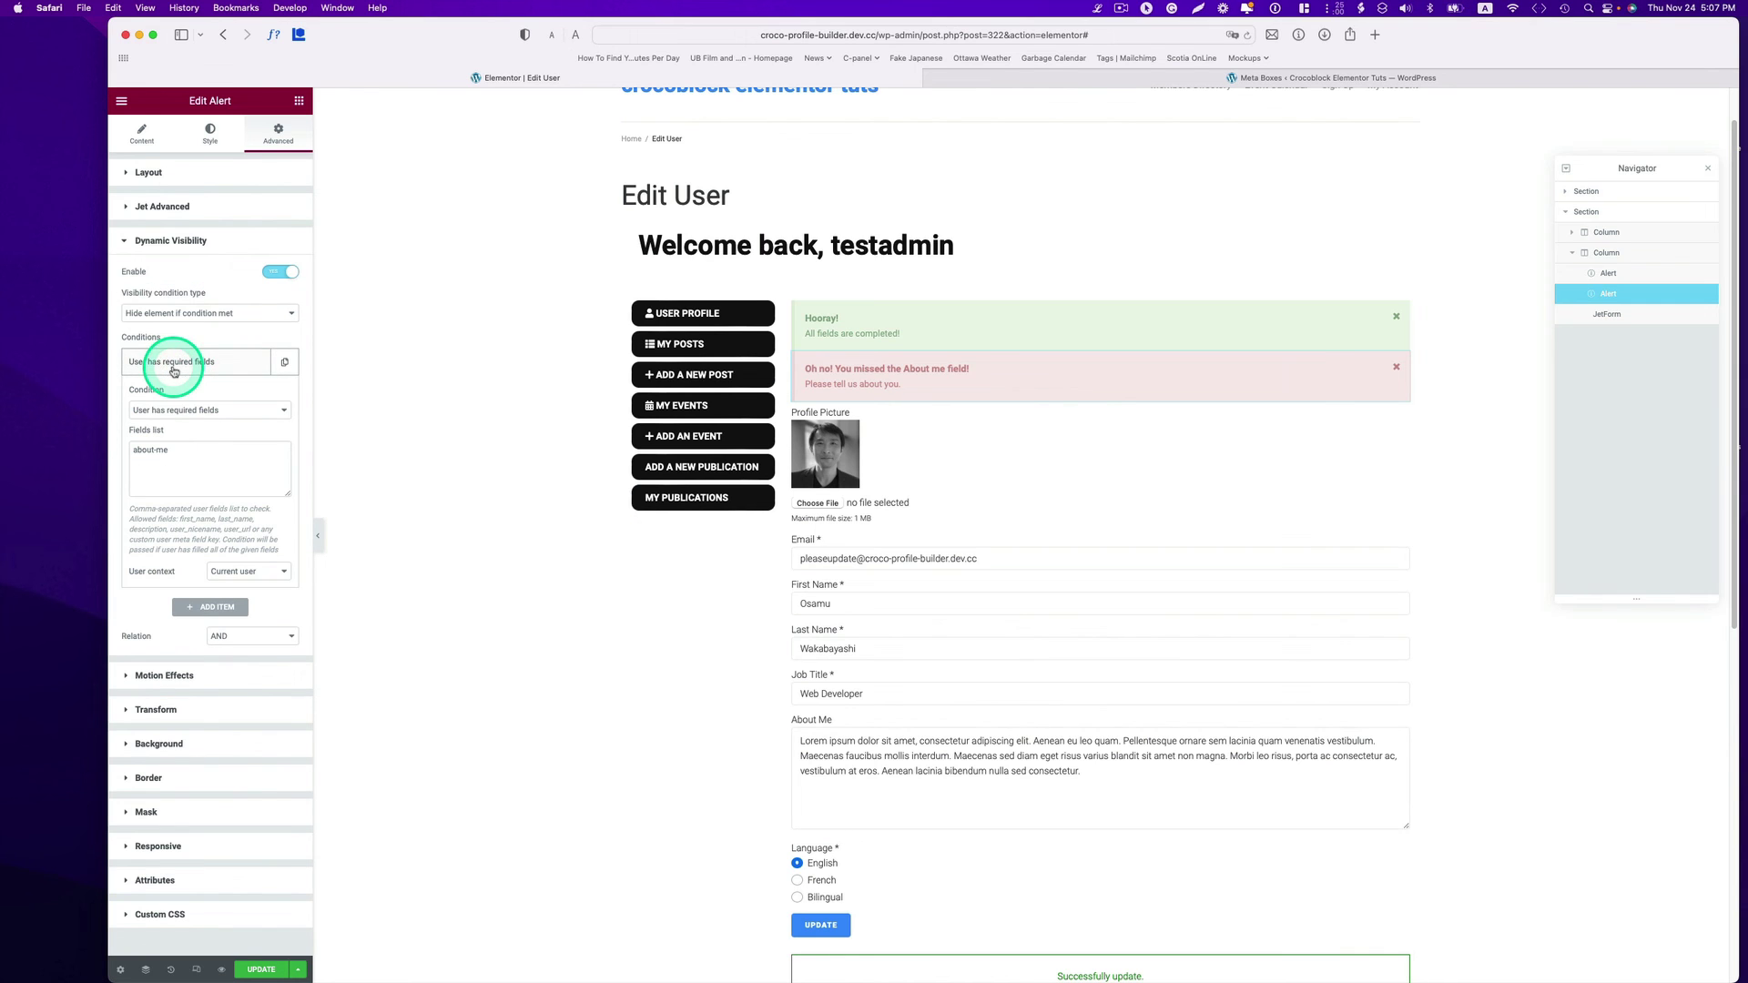
click(176, 411)
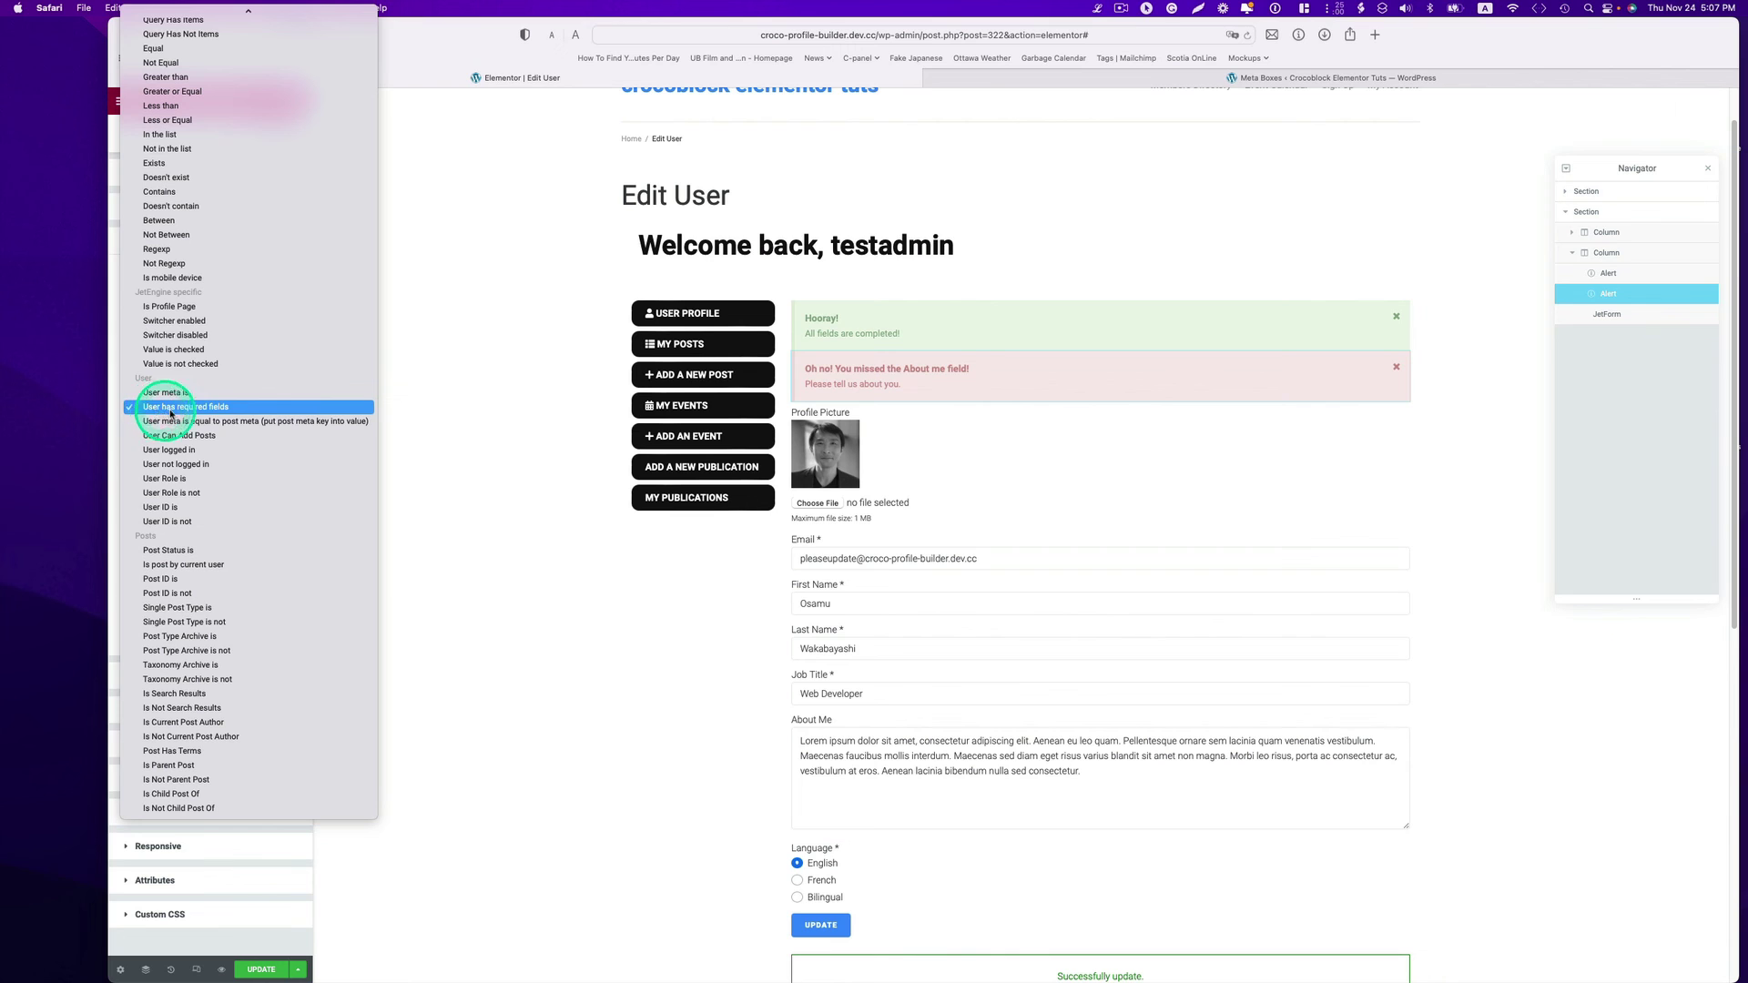
click(238, 409)
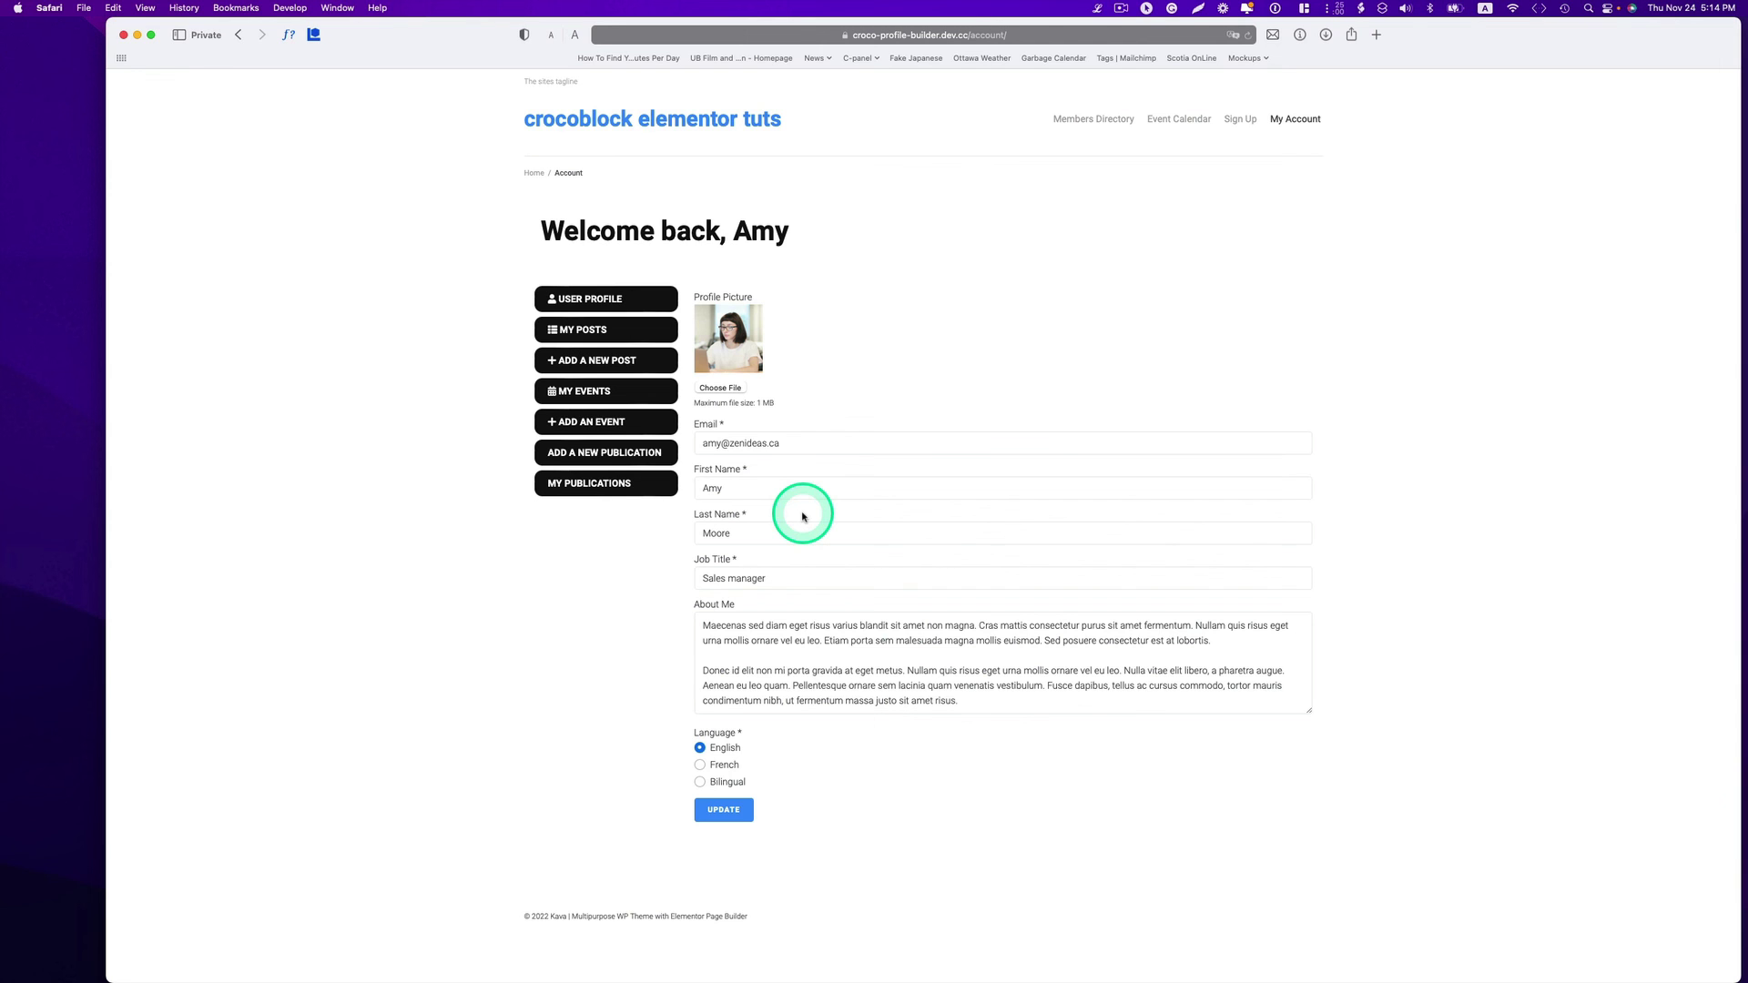
Update the profile to see the green Hooray alert, then clear About Me and update again
click(724, 812)
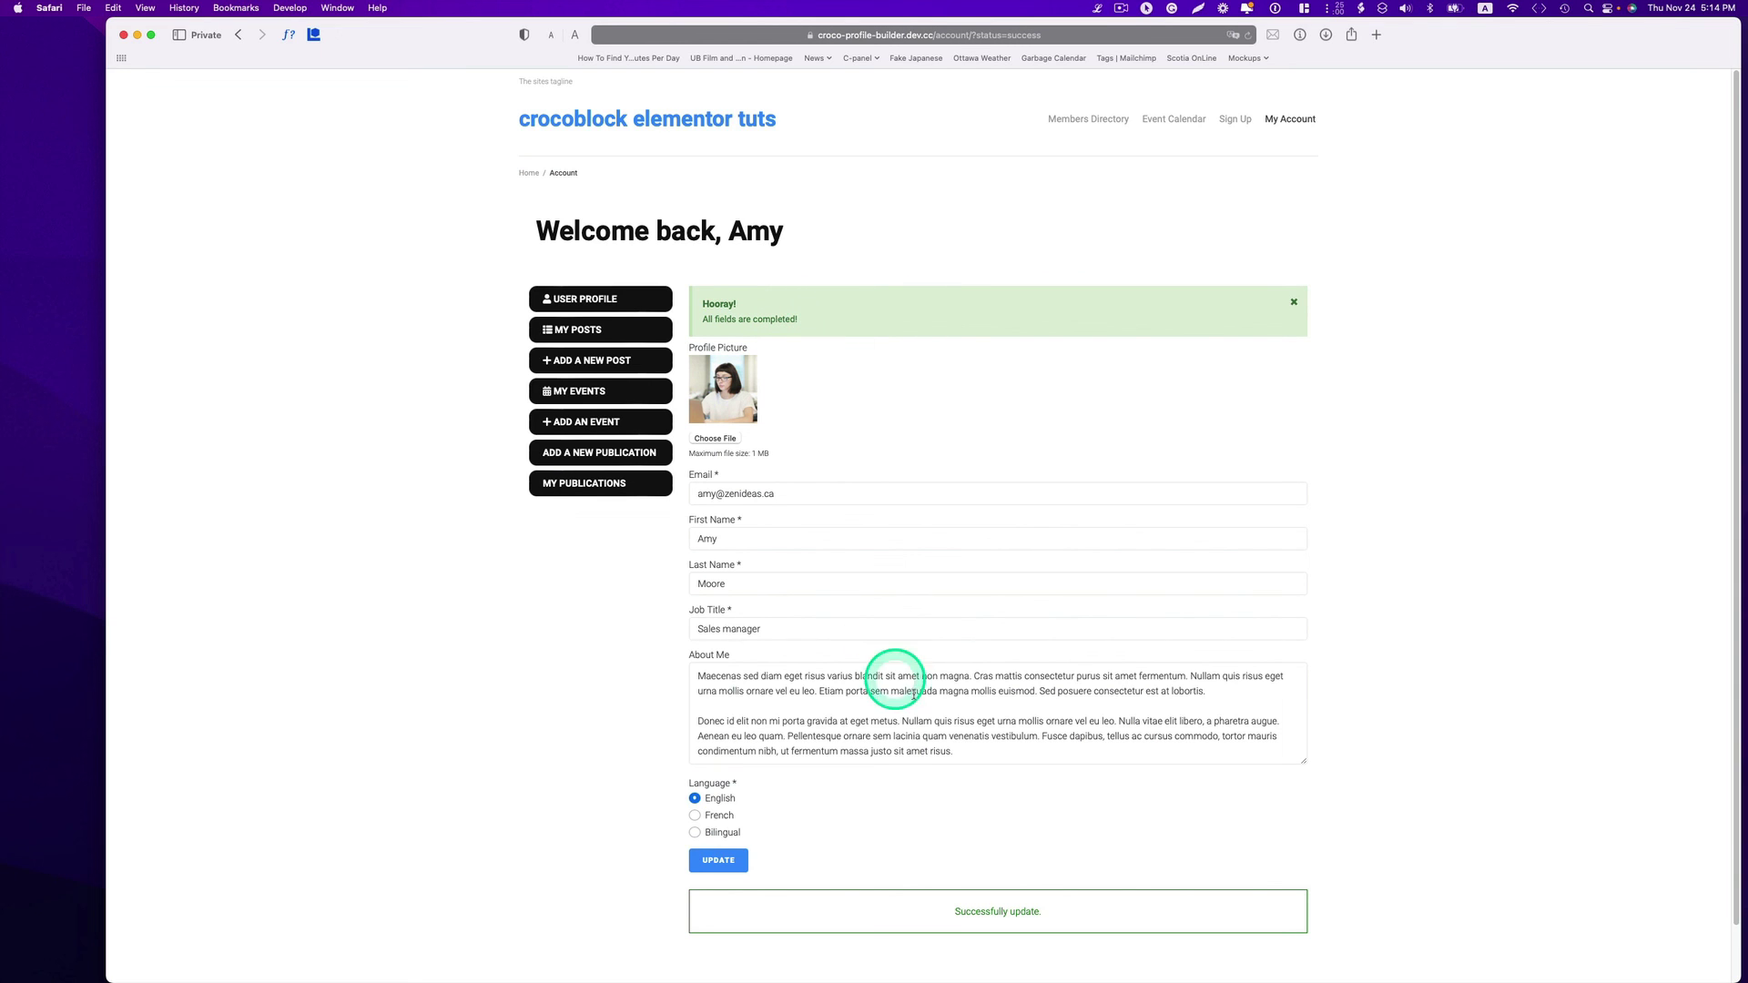
click(1005, 749)
drag(956, 748, 701, 673)
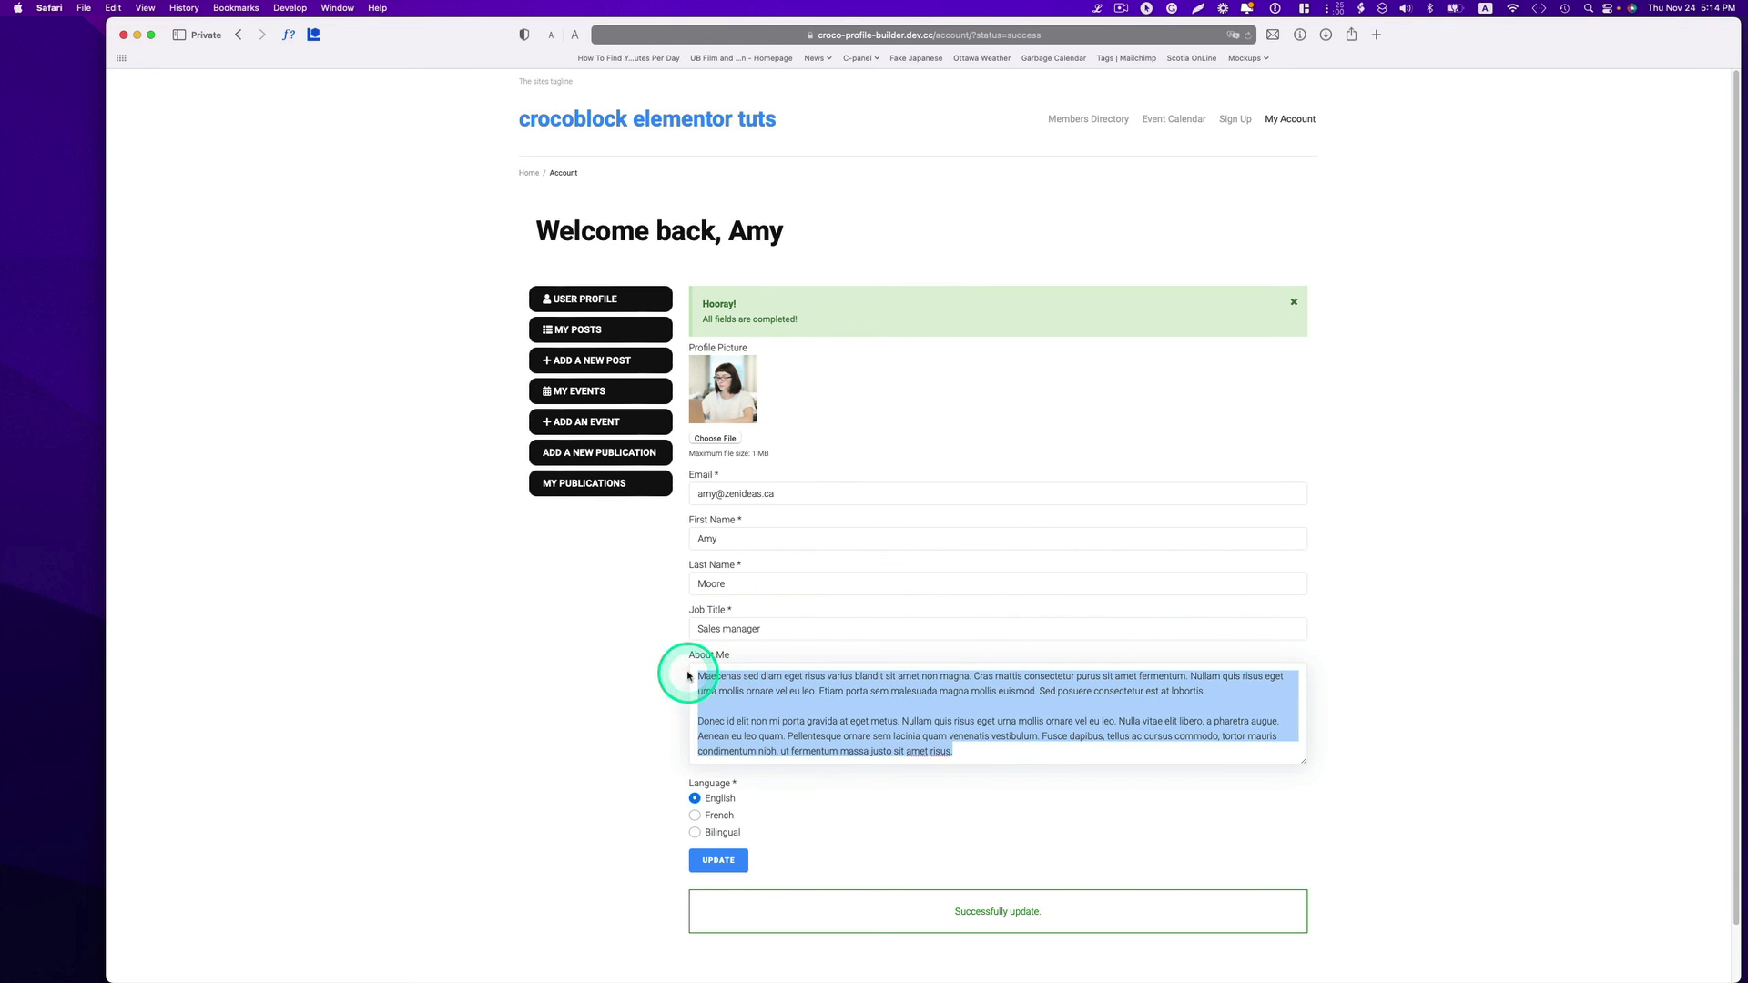
key(BackSpace)
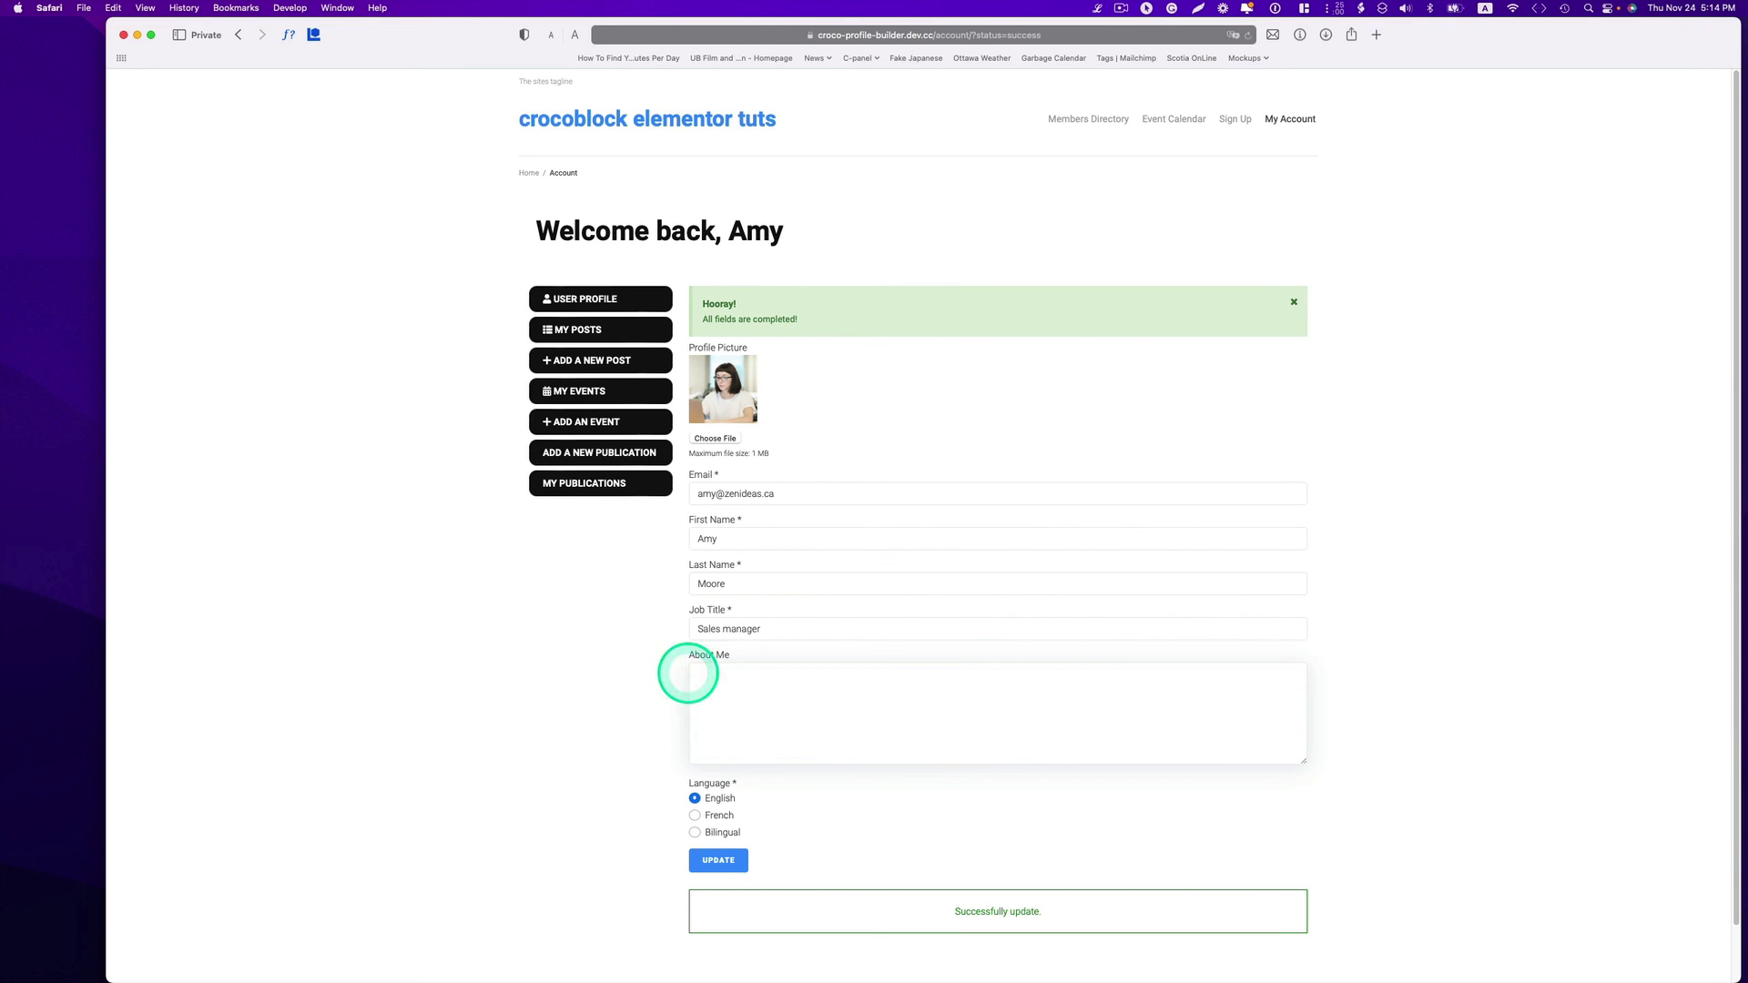
click(717, 860)
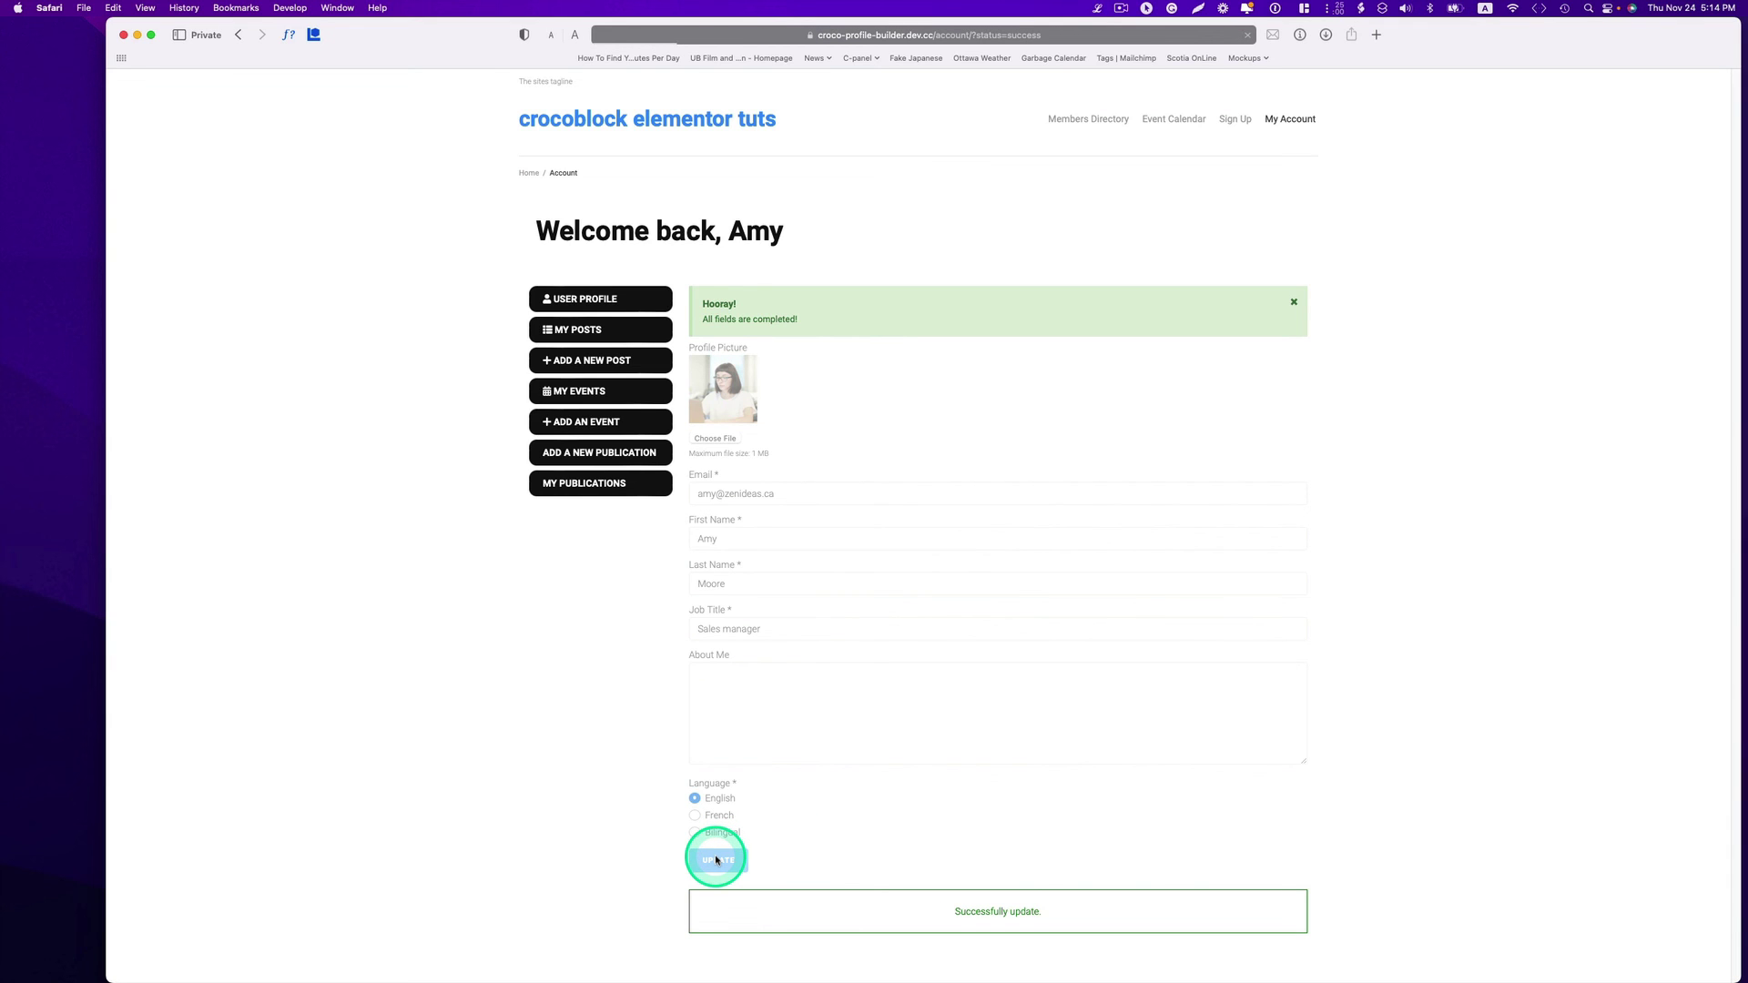